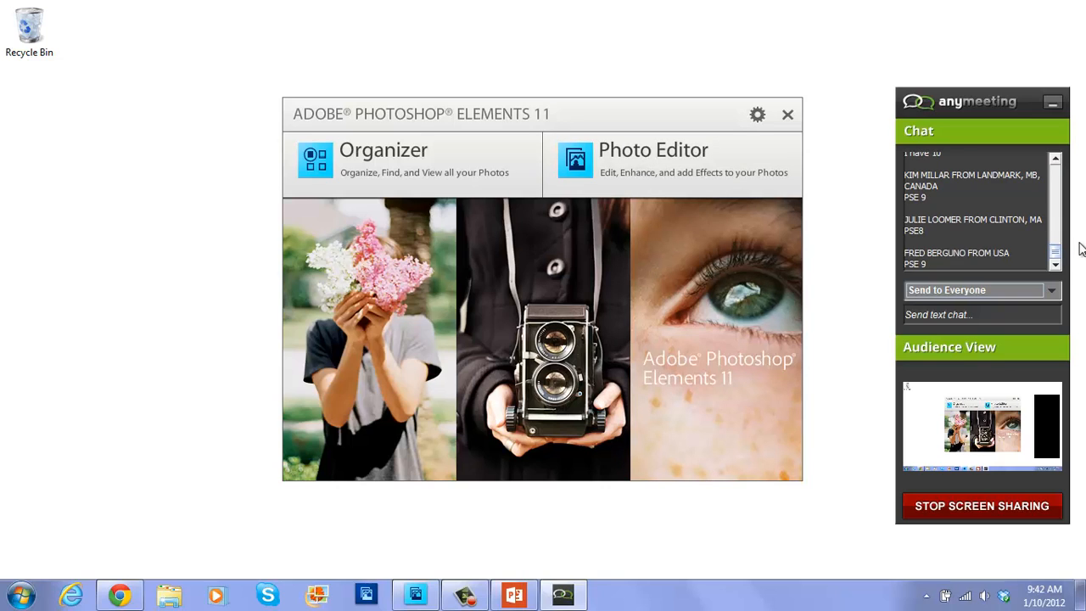
Hide the meeting chat panel and launch the Photo Editor from the Elements welcome screen.
{"action": "left_click", "coordinate": [1057, 228]}
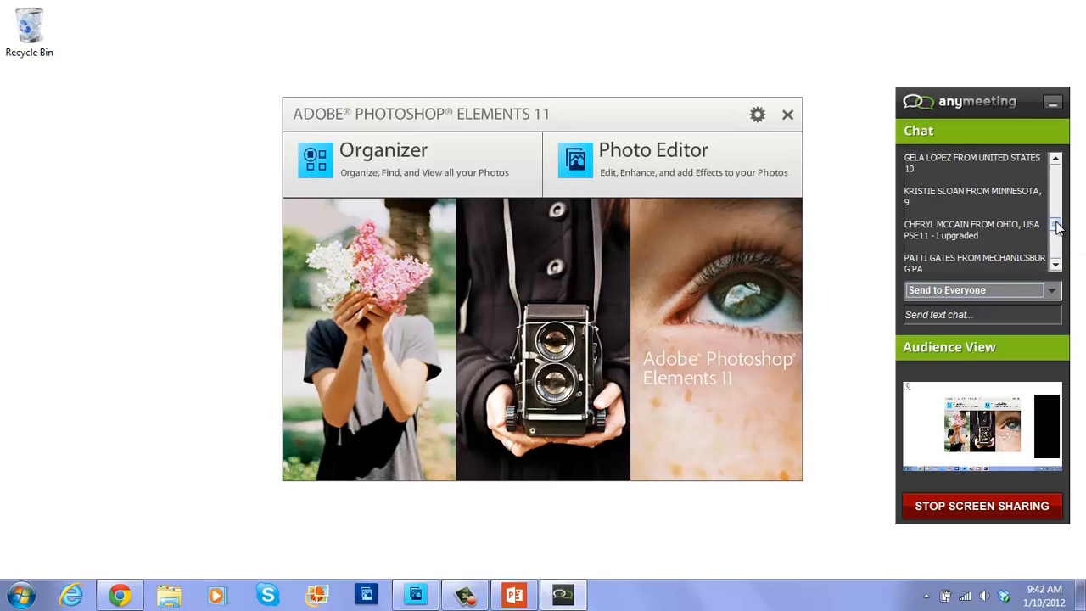
{"action": "left_click", "coordinate": [1053, 101]}
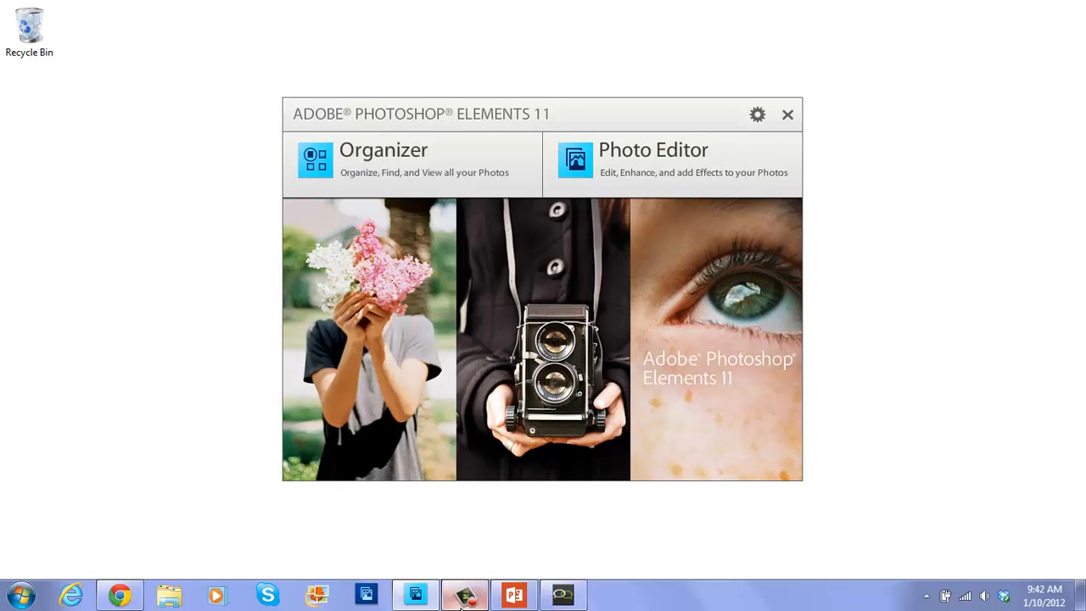
{"action": "left_click", "coordinate": [463, 596]}
{"action": "left_click", "coordinate": [462, 596]}
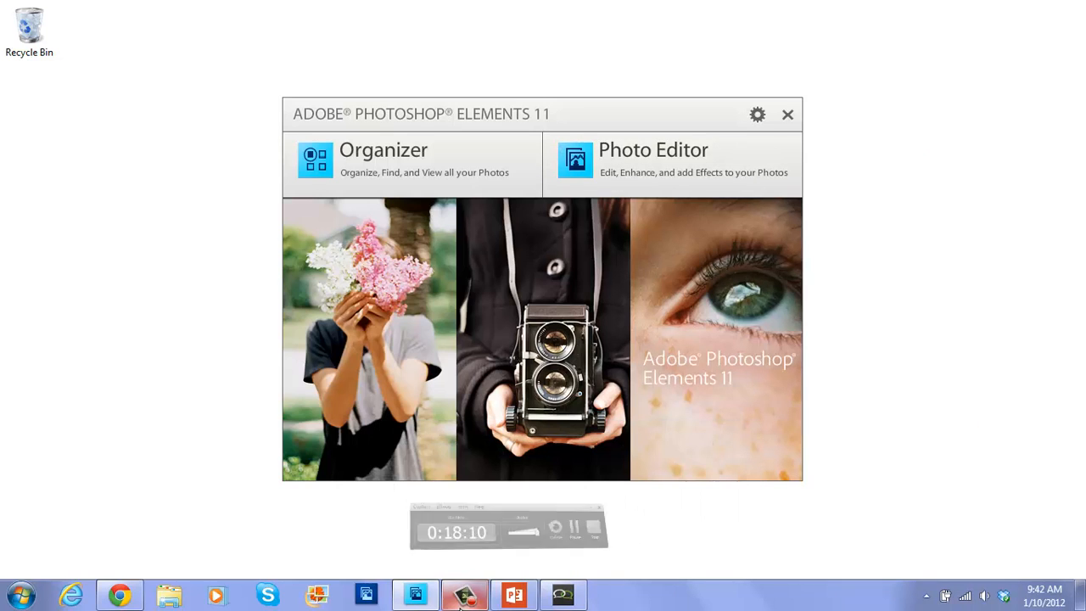
{"action": "left_click", "coordinate": [622, 154]}
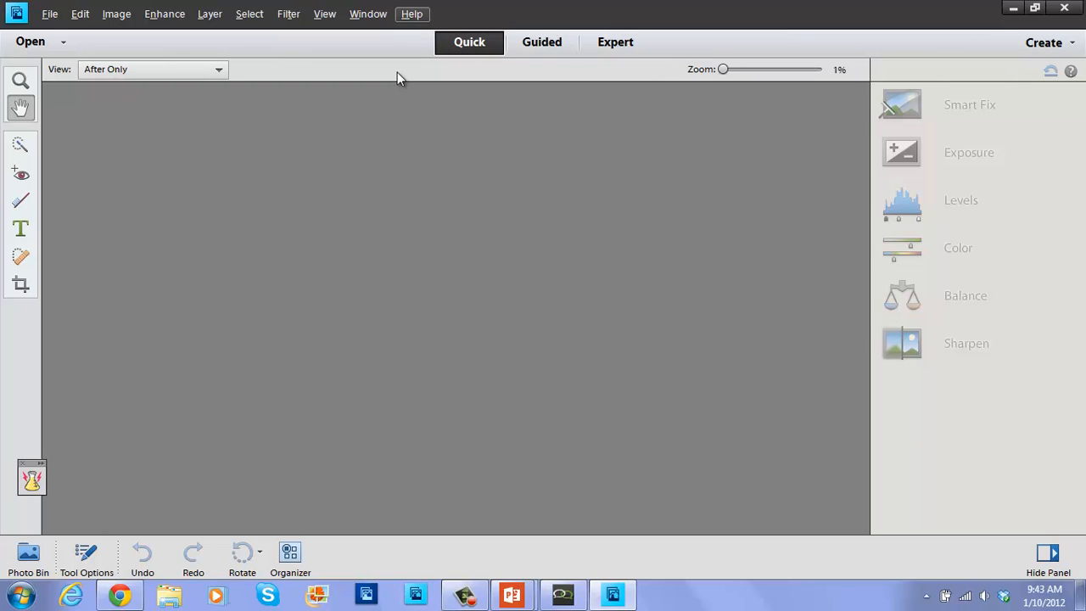
Advance the slide show to the Photographer? slide, then return to Photoshop Elements.
{"action": "key", "text": "alt+Tab"}
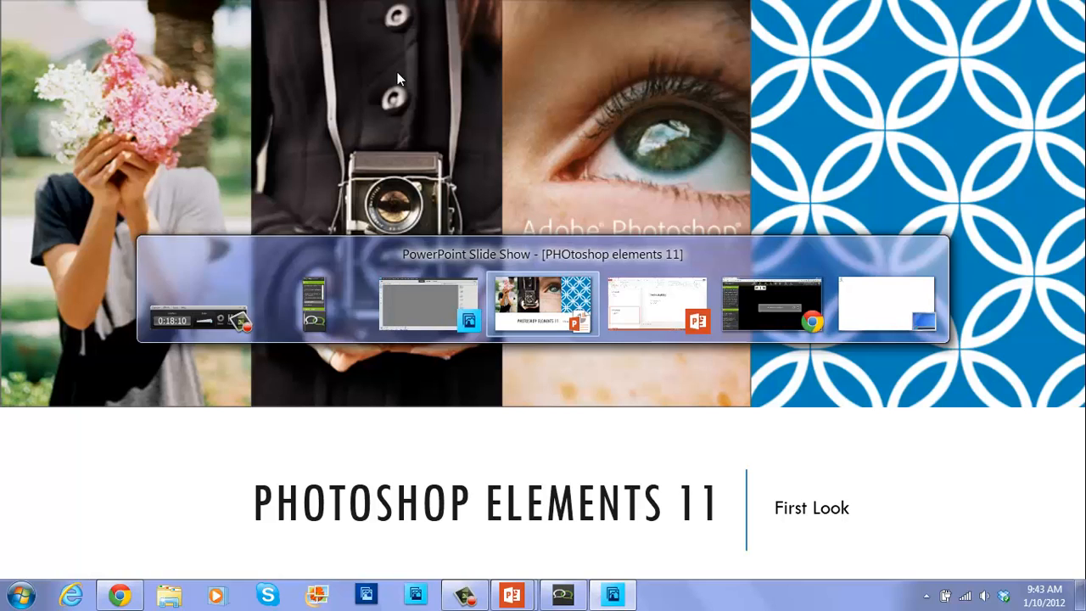
{"action": "left_click", "coordinate": [397, 73]}
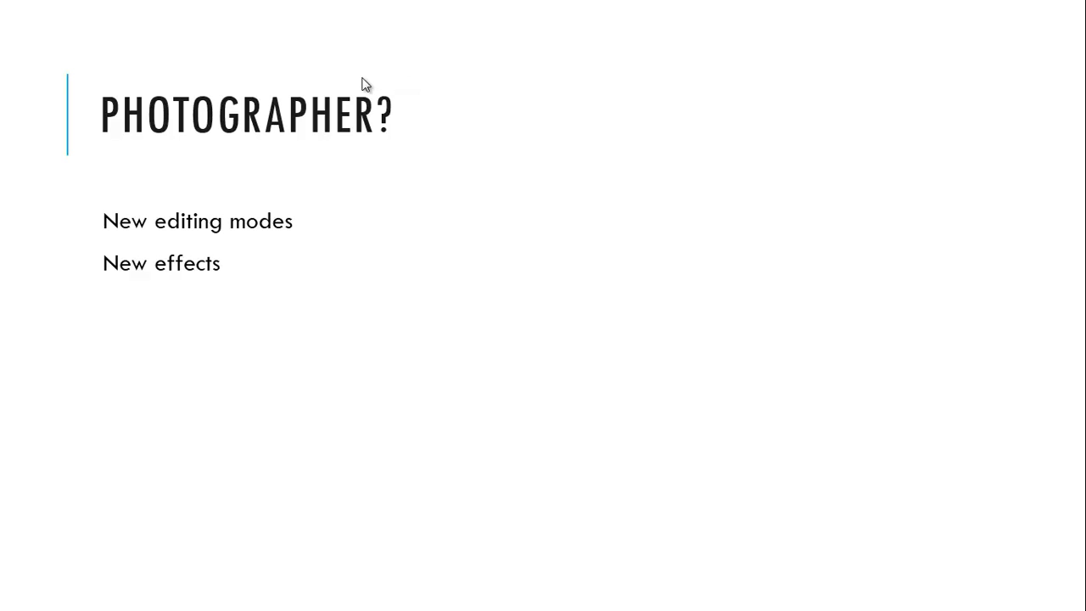
{"action": "key", "text": "alt+Tab"}
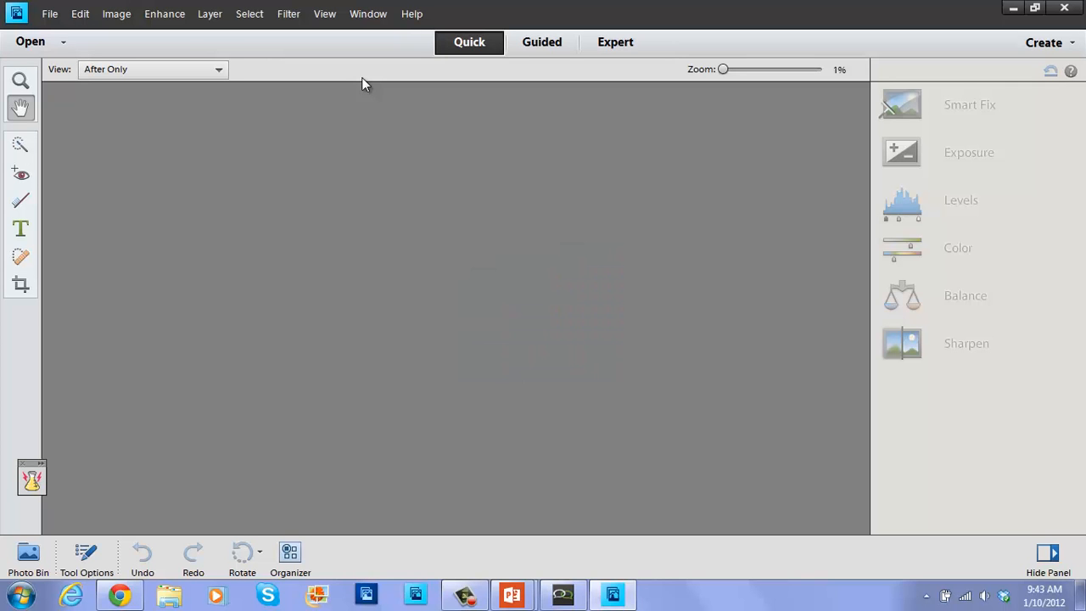
Open photo 115-2 of the woman and baby from folder 20120517, browsing with large icons.
{"action": "left_click", "coordinate": [50, 14]}
{"action": "left_click", "coordinate": [67, 50]}
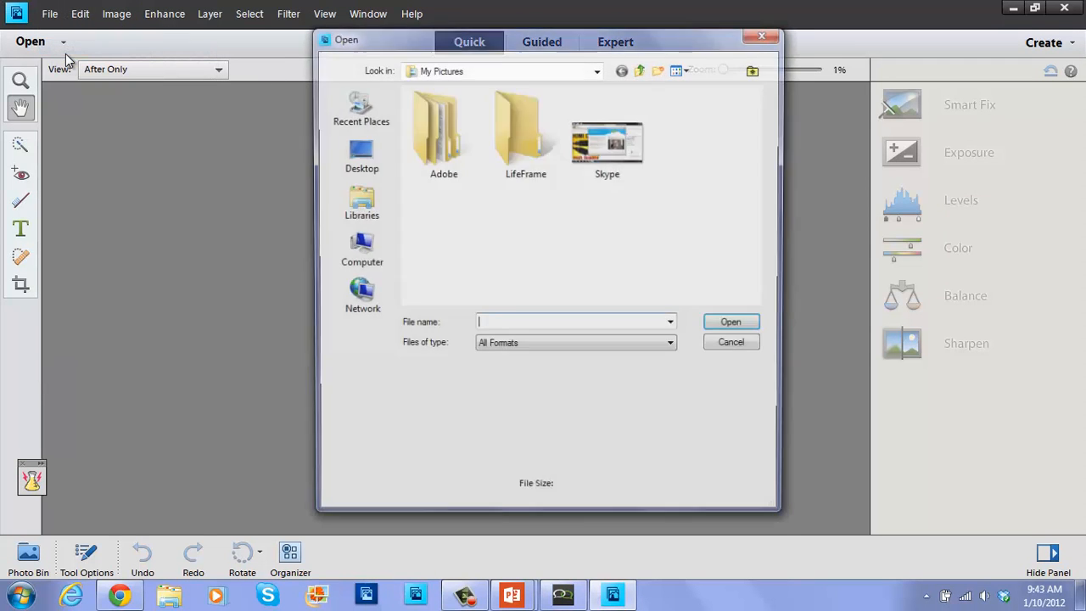
{"action": "left_click", "coordinate": [685, 67]}
{"action": "left_click", "coordinate": [705, 107]}
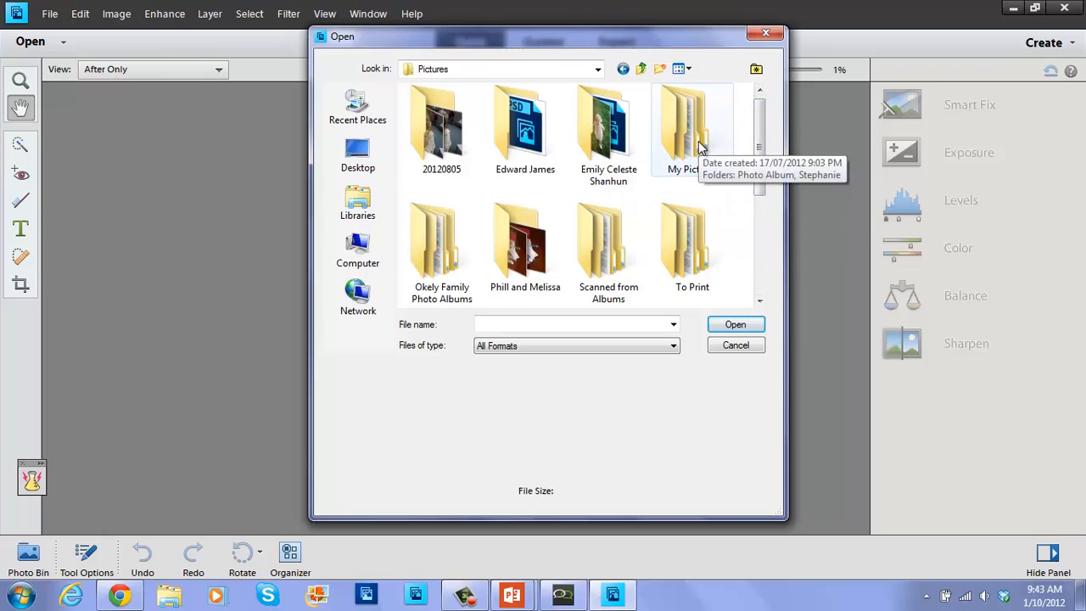
{"action": "double_click", "coordinate": [701, 140]}
{"action": "left_click", "coordinate": [626, 150]}
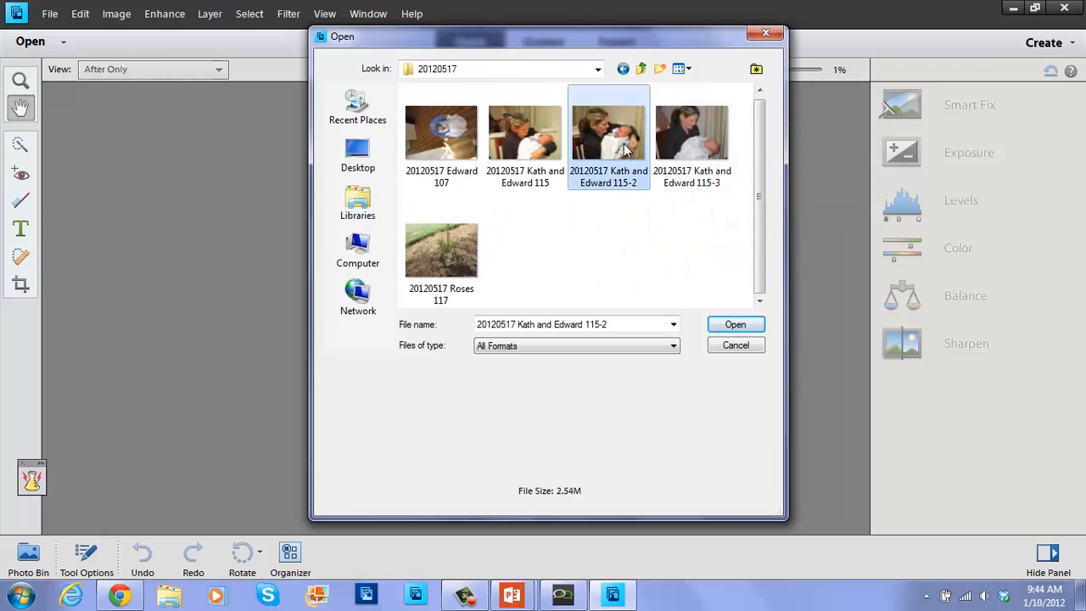
{"action": "left_click", "coordinate": [718, 326]}
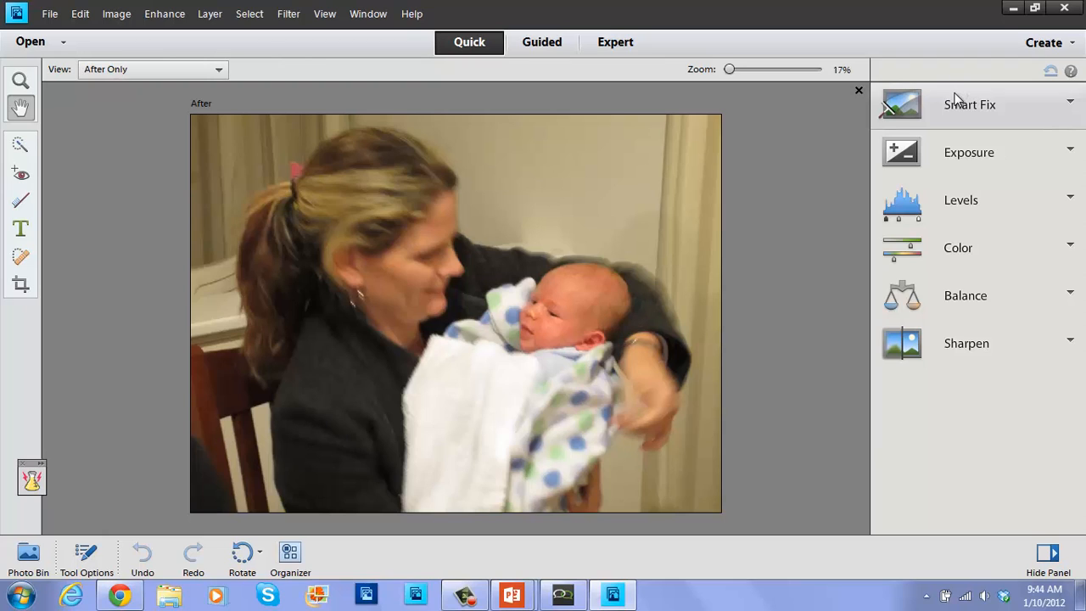
Save the baby photo as a Photoshop (*.PSD;*.PDD) file in the 20120517 folder.
{"action": "left_click", "coordinate": [50, 14]}
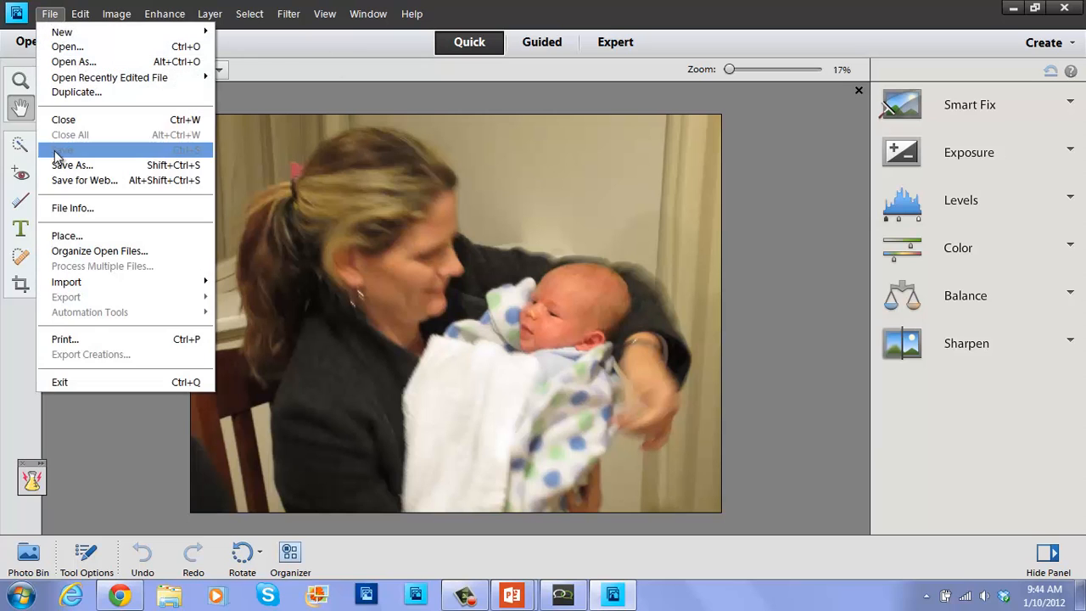
{"action": "left_click", "coordinate": [59, 165]}
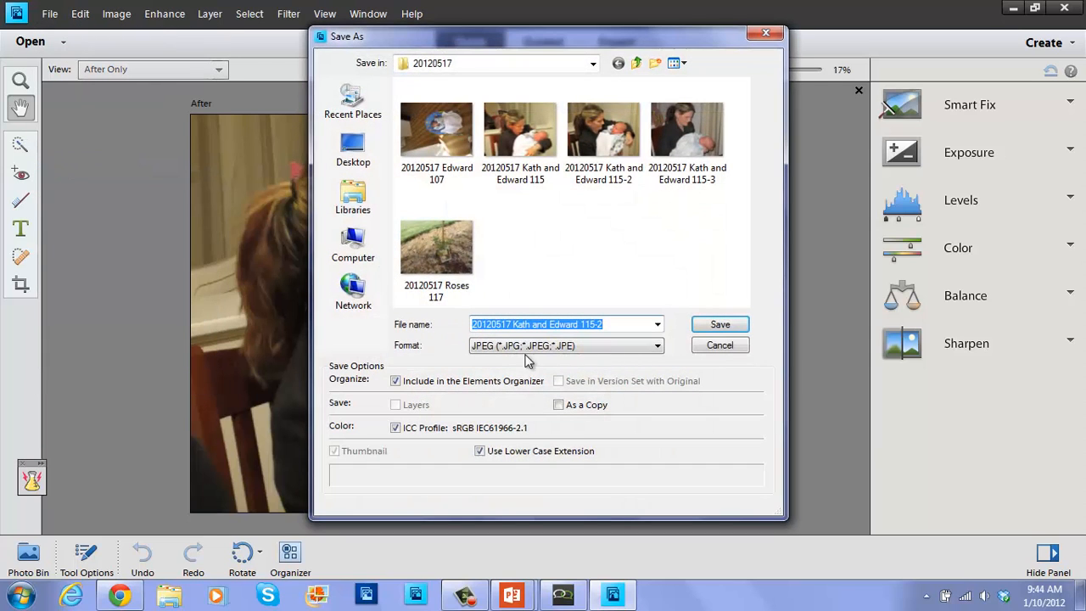
{"action": "left_click", "coordinate": [528, 344]}
{"action": "left_click", "coordinate": [524, 361]}
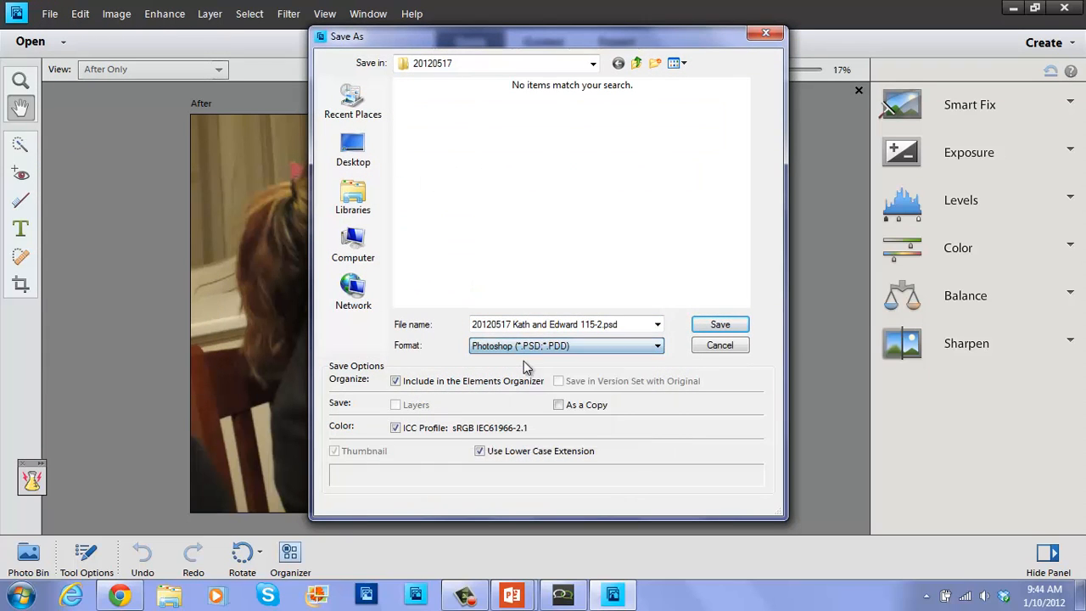
{"action": "left_click", "coordinate": [718, 324]}
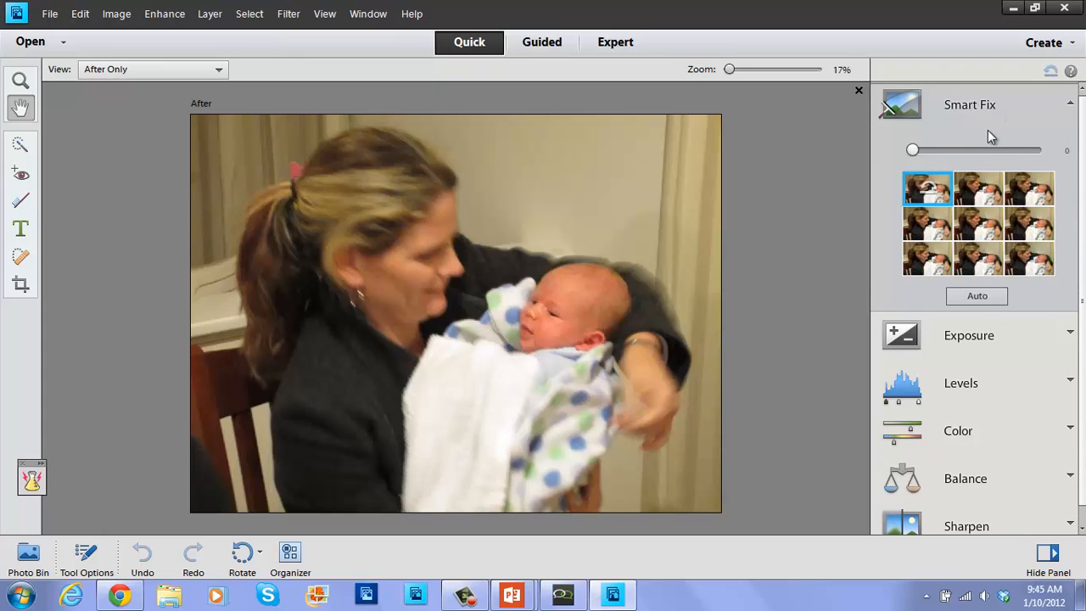
Preview a stronger Smart Fix variation, apply Auto, then collapse the Smart Fix panel.
{"action": "left_click", "coordinate": [973, 230]}
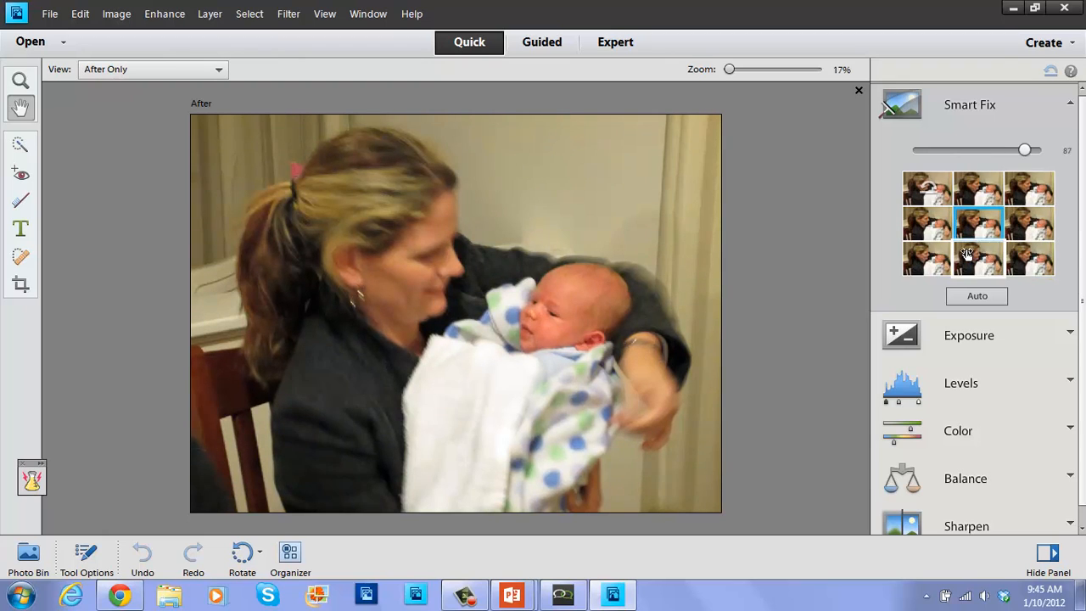
{"action": "left_click", "coordinate": [976, 299]}
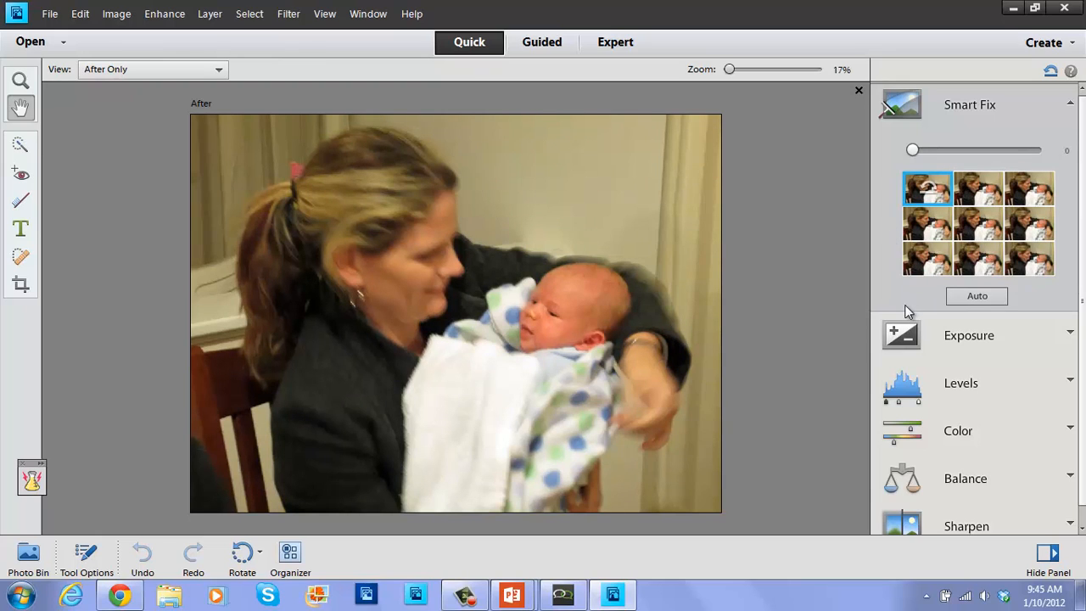
{"action": "left_click", "coordinate": [1070, 105]}
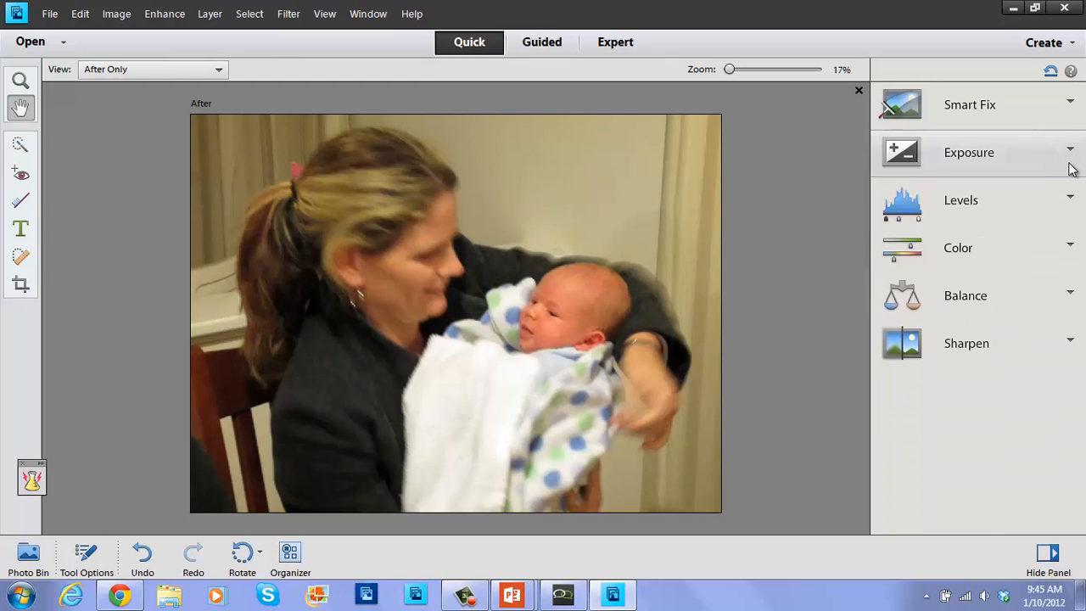
Apply a middle-right Midtones variation in Levels, then glance at the Sharpen options and collapse them.
{"action": "left_click", "coordinate": [1069, 204]}
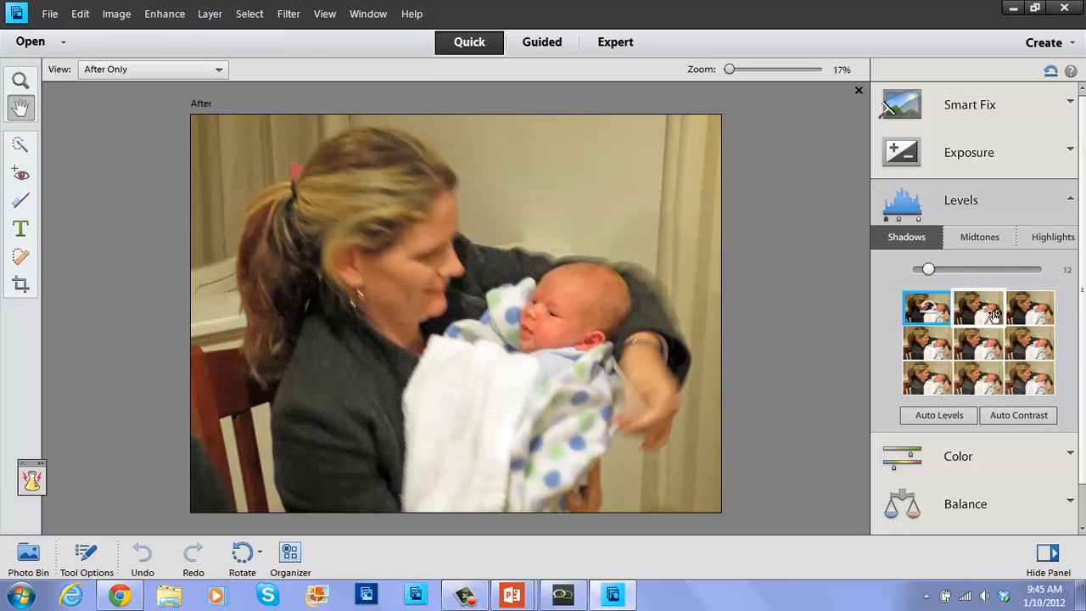
{"action": "left_click", "coordinate": [967, 236]}
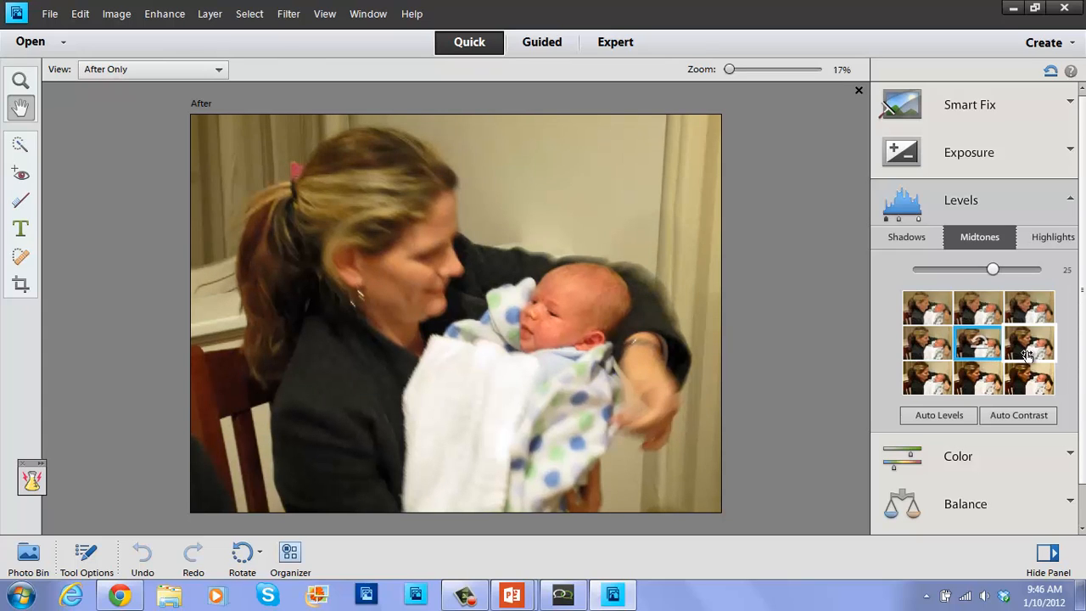
{"action": "left_click", "coordinate": [1027, 354]}
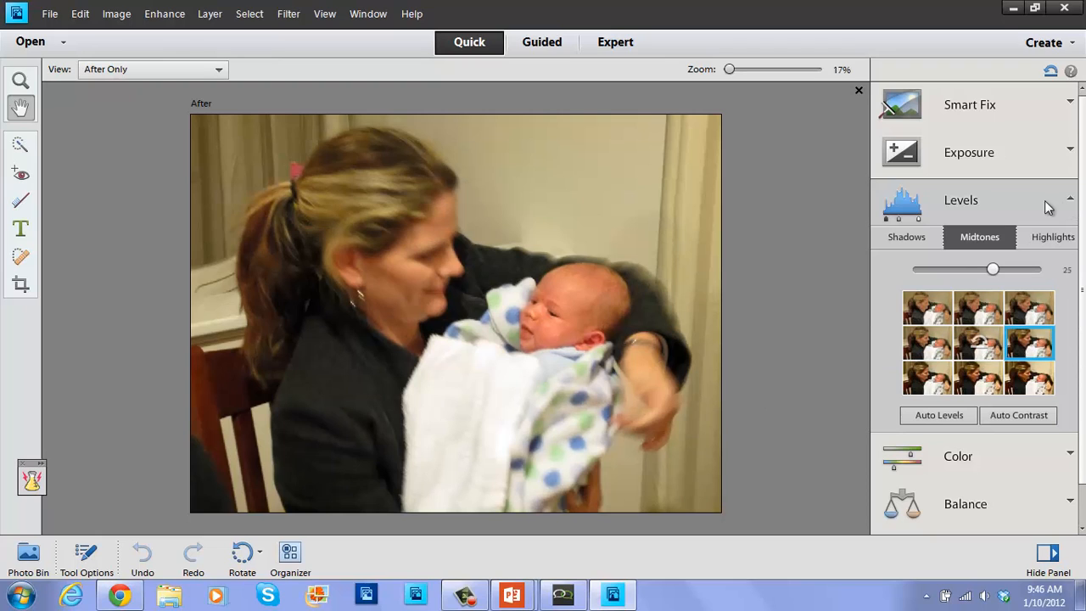
{"action": "left_click", "coordinate": [1071, 199]}
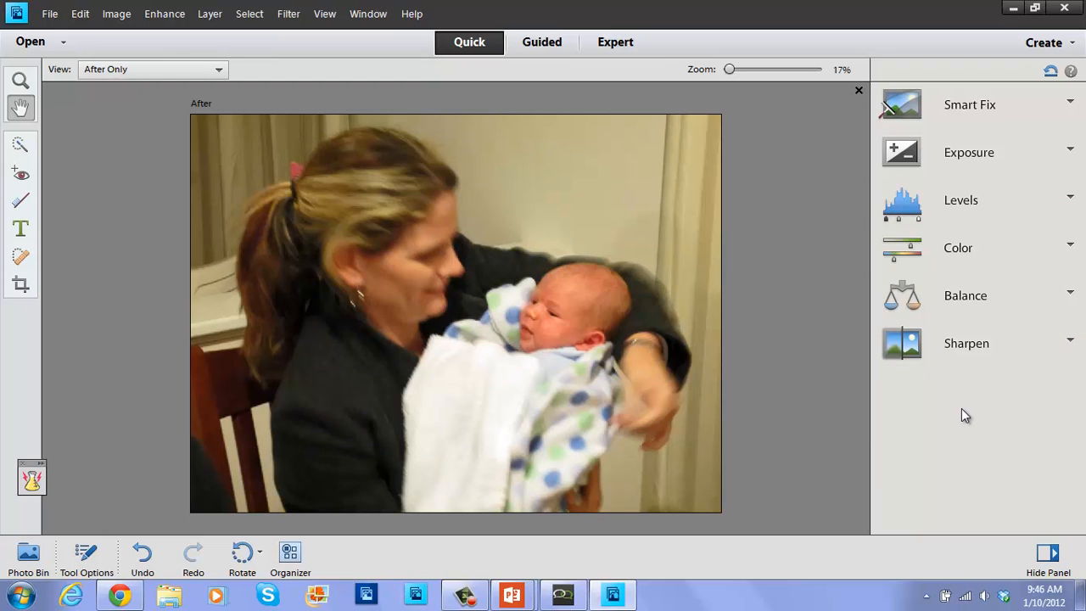
{"action": "left_click", "coordinate": [1054, 349]}
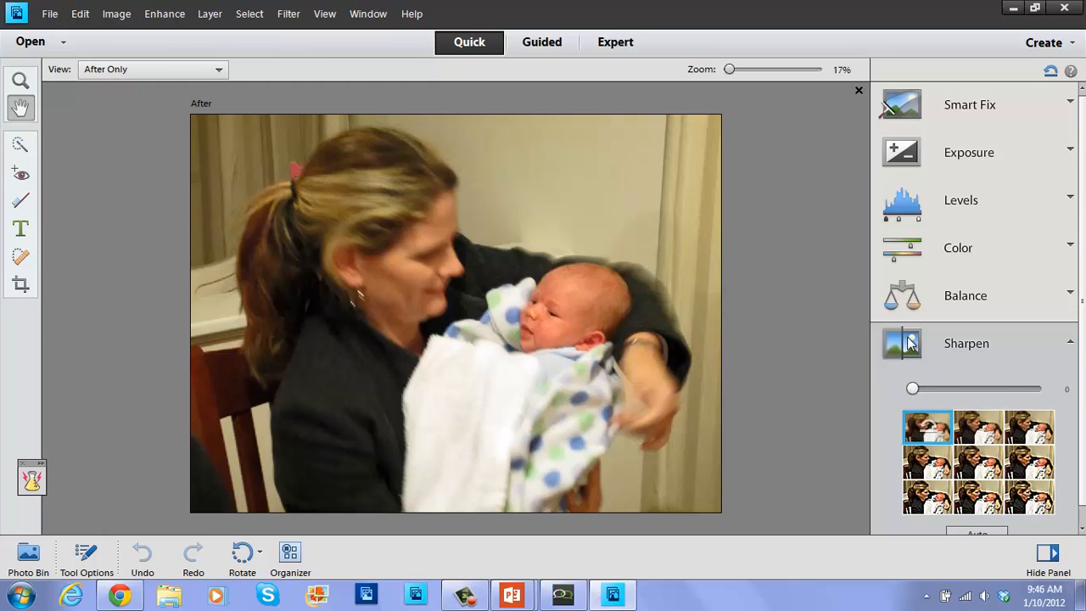
{"action": "left_click", "coordinate": [1071, 342]}
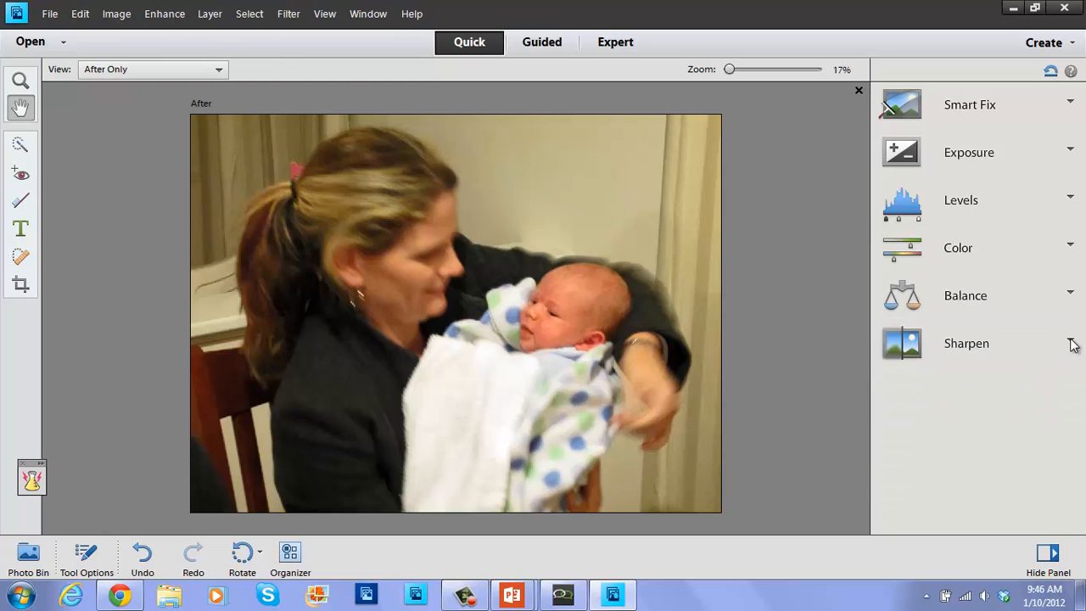
In Guided mode, scroll down to Photo Effects and start the Depth Of Field edit.
{"action": "left_click", "coordinate": [540, 47]}
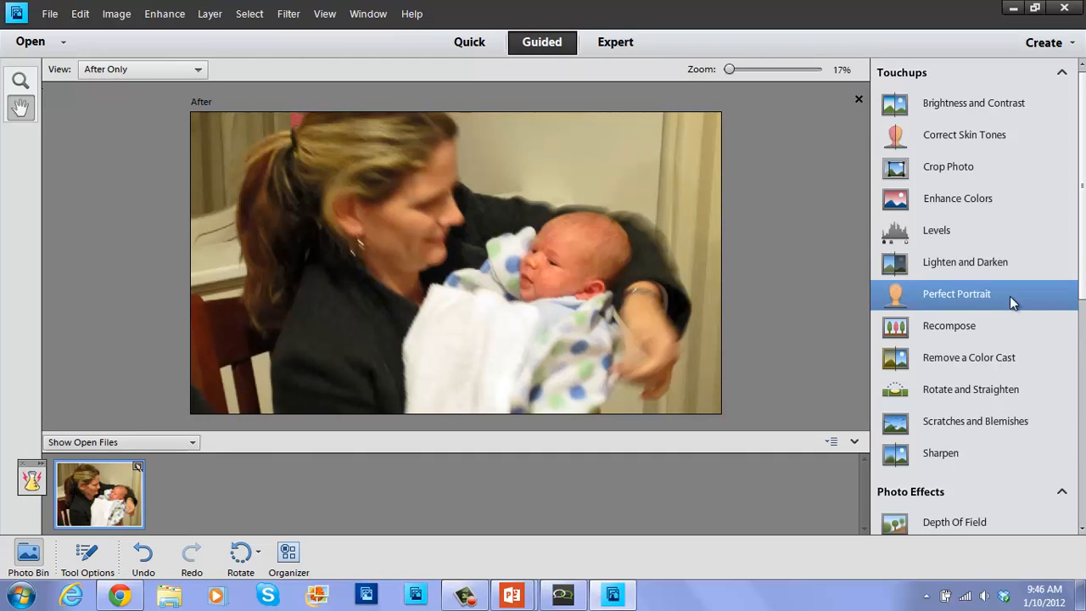
{"action": "scroll", "coordinate": [1067, 284], "scroll_direction": "down", "scroll_amount": 3}
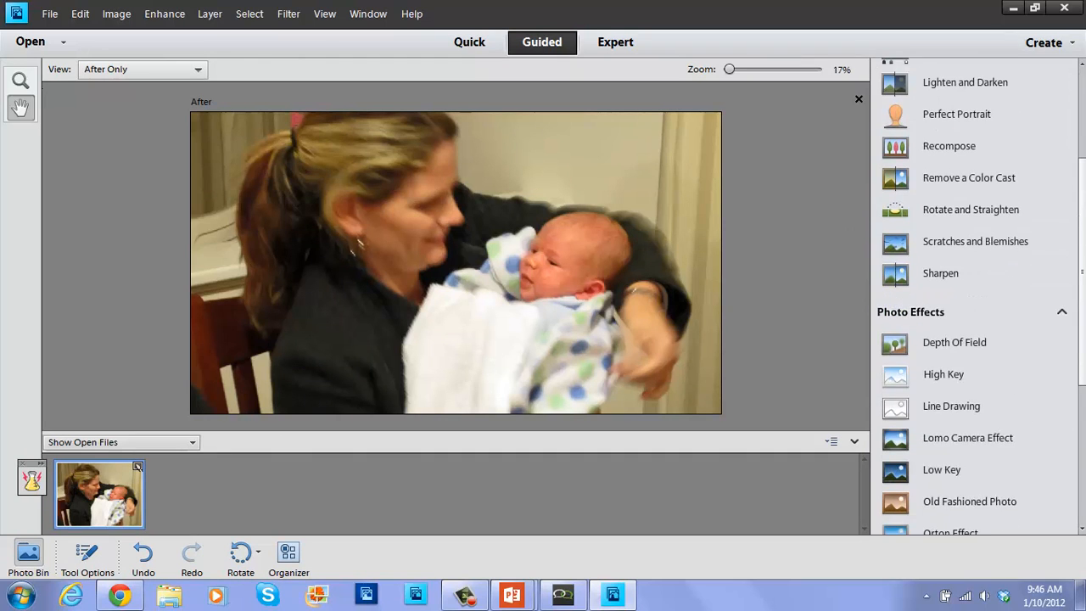
{"action": "scroll", "coordinate": [1085, 354], "scroll_direction": "down", "scroll_amount": 2}
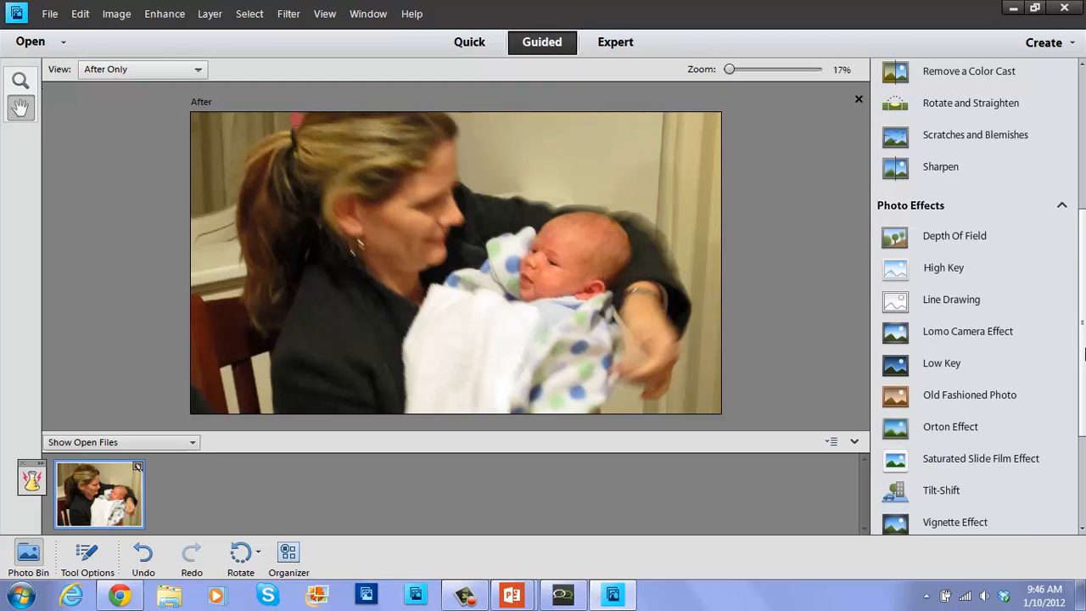
{"action": "left_click_drag", "start_coordinate": [1084, 355], "coordinate": [1081, 428]}
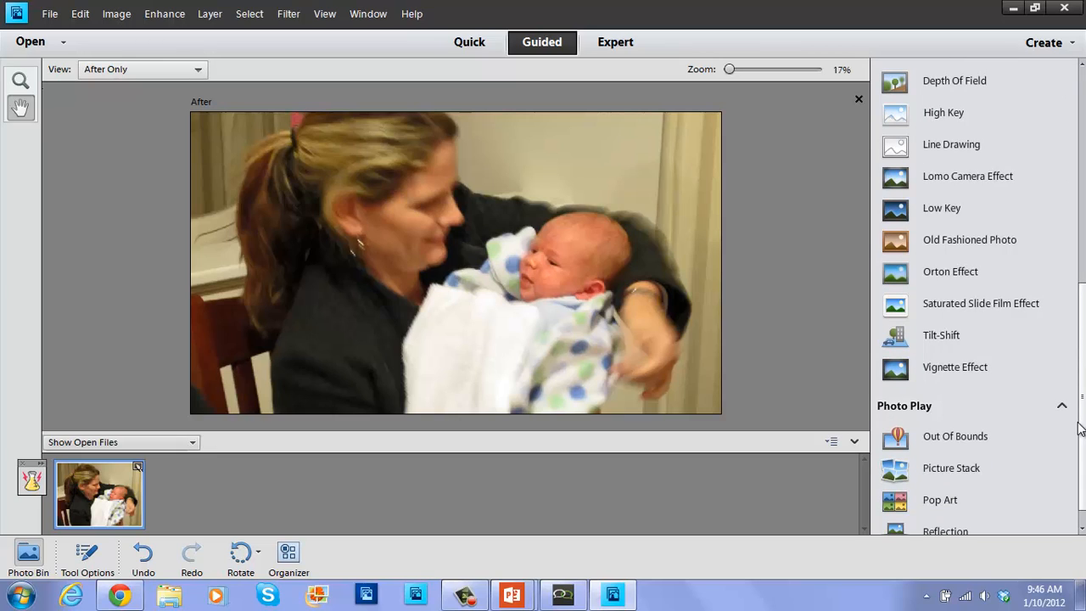
{"action": "left_click_drag", "start_coordinate": [1081, 416], "coordinate": [1083, 382]}
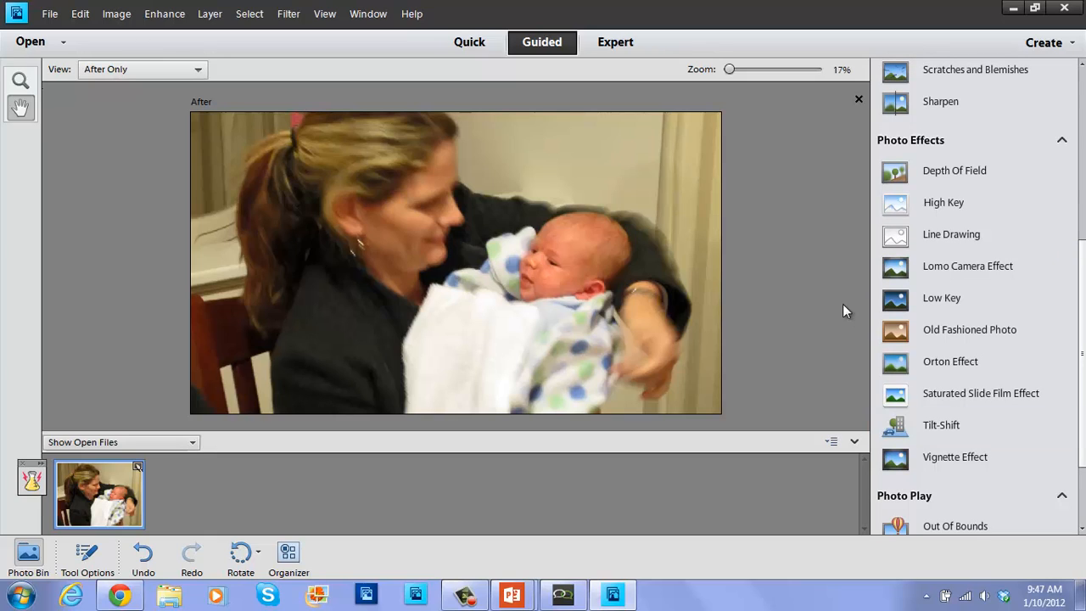
{"action": "left_click", "coordinate": [935, 173]}
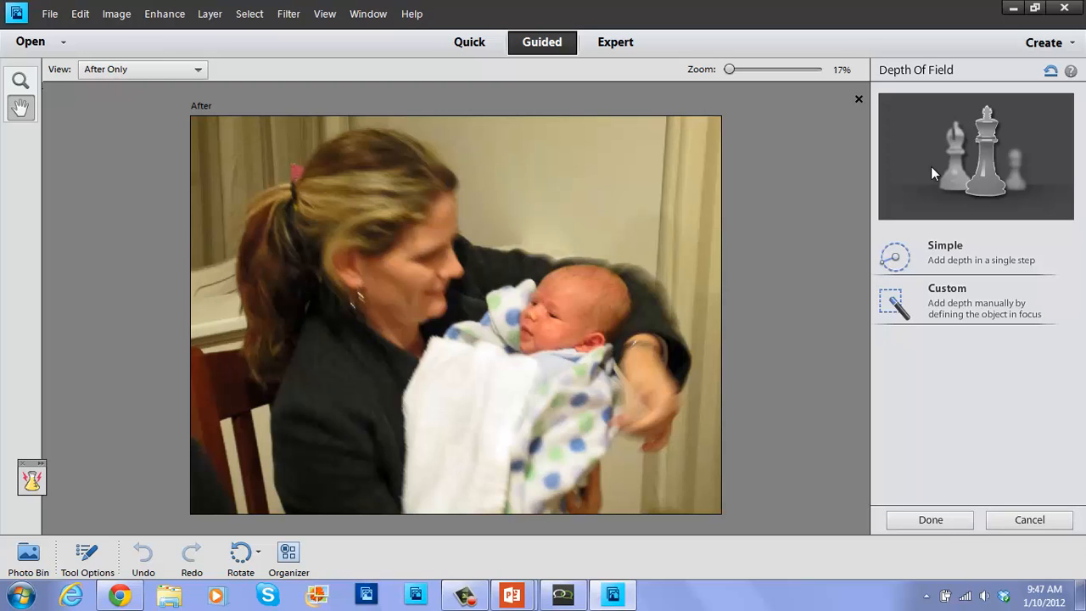
Choose Simple depth of field, add blur, try a focus area on the baby's head, then reset.
{"action": "left_click", "coordinate": [970, 246]}
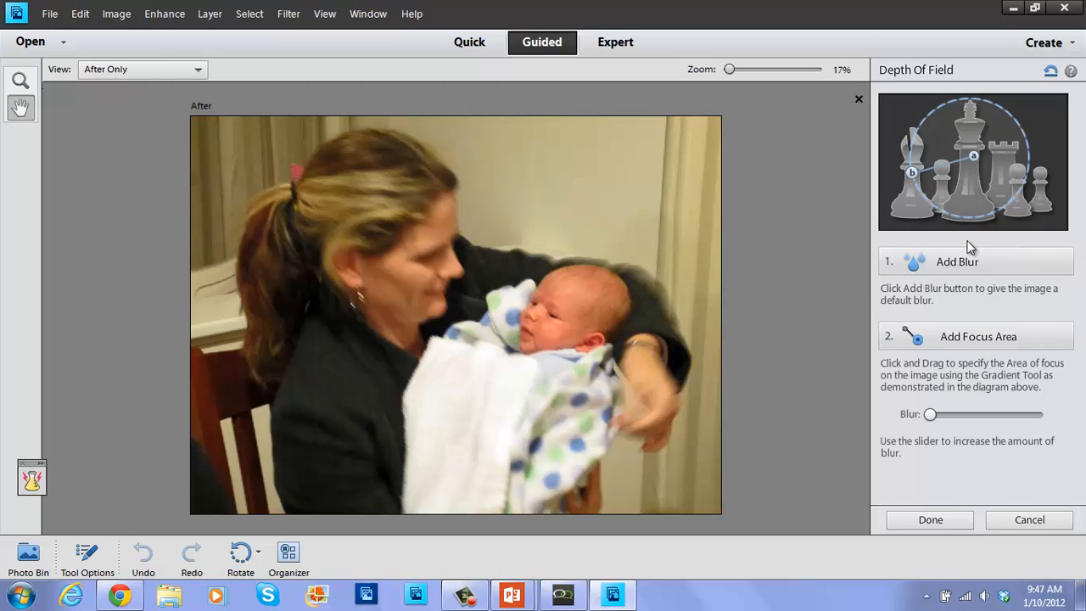
{"action": "left_click", "coordinate": [917, 270]}
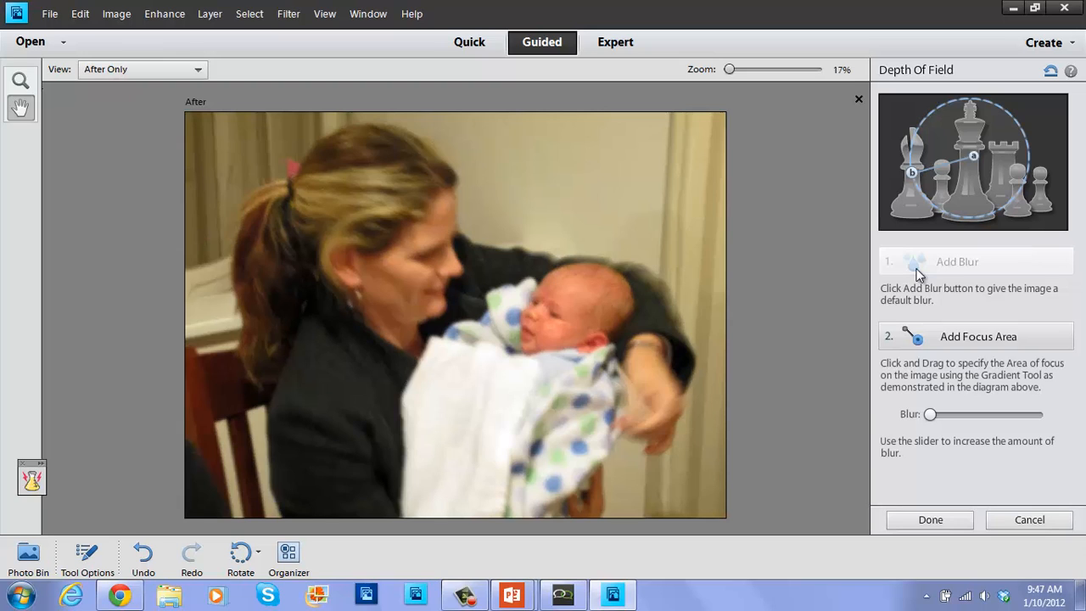
{"action": "left_click", "coordinate": [942, 336]}
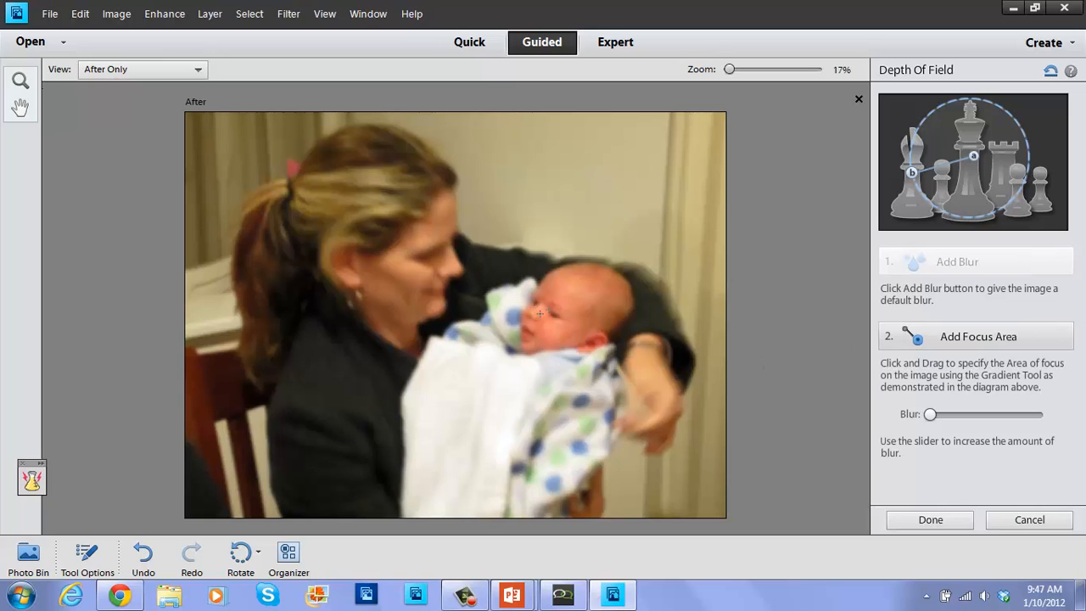
{"action": "left_click_drag", "start_coordinate": [548, 310], "coordinate": [463, 354]}
{"action": "left_click_drag", "start_coordinate": [606, 285], "coordinate": [497, 345]}
{"action": "left_click", "coordinate": [1051, 73]}
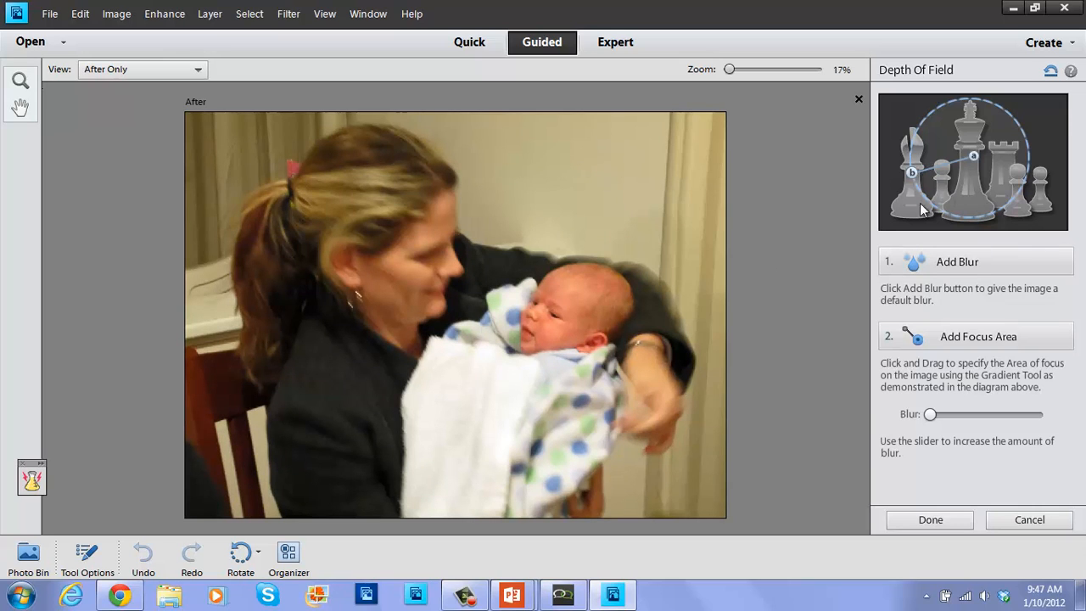
Reapply the blur, keep focus from the baby's head downward, leave blur at minimum, and finish.
{"action": "left_click", "coordinate": [922, 262]}
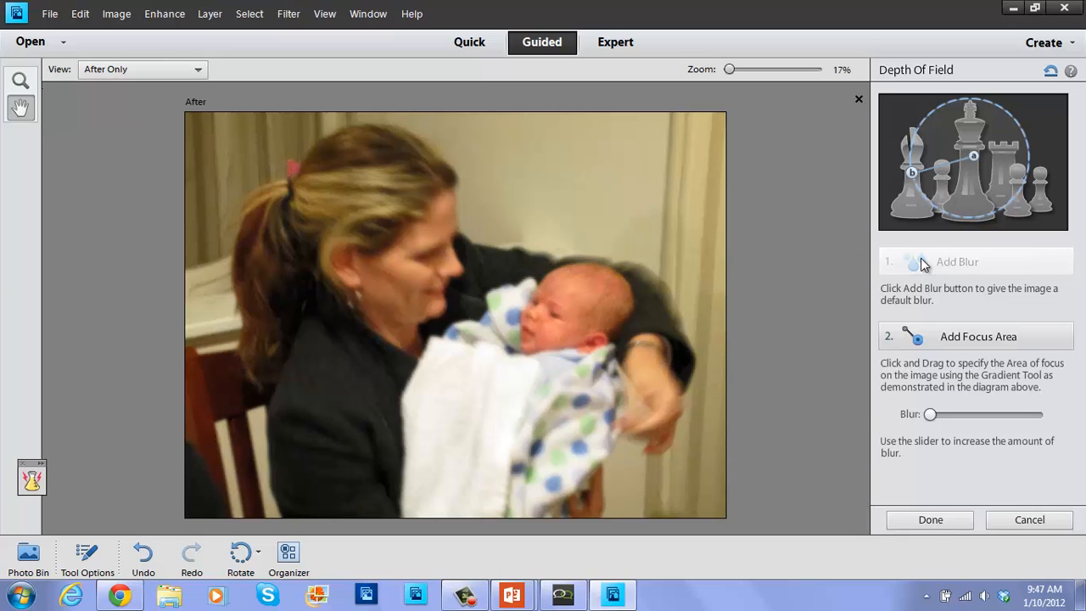
{"action": "left_click", "coordinate": [967, 347]}
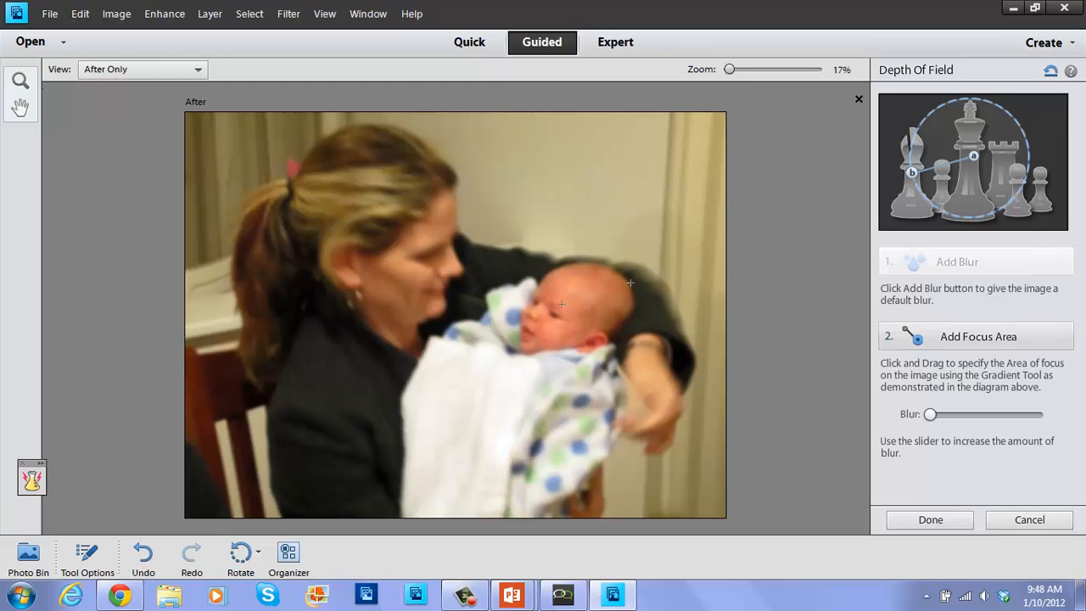
{"action": "left_click_drag", "start_coordinate": [631, 283], "coordinate": [497, 355]}
{"action": "left_click_drag", "start_coordinate": [931, 415], "coordinate": [985, 424]}
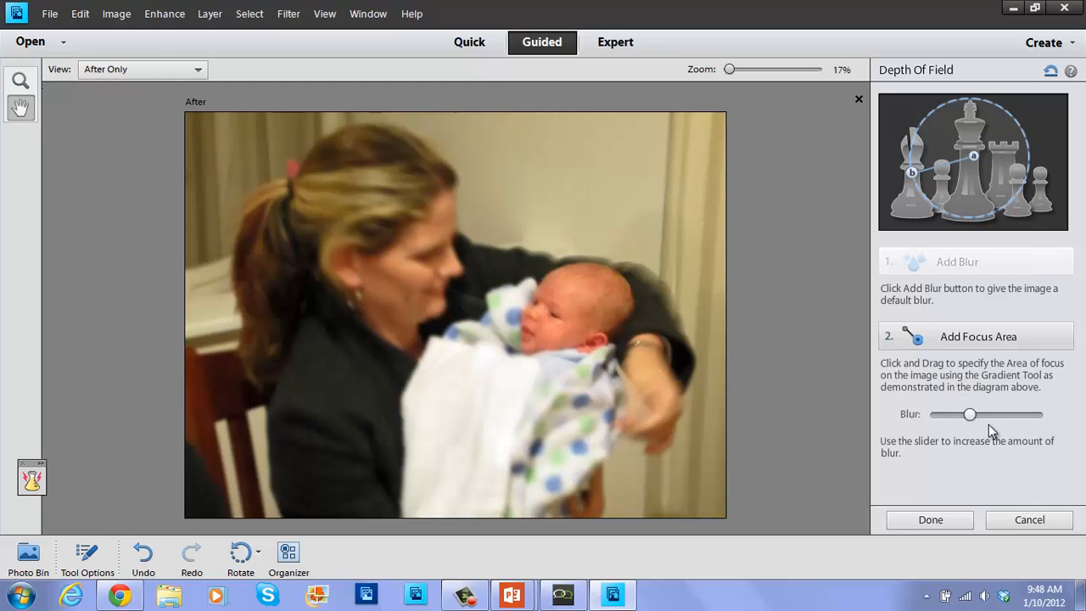
{"action": "left_click_drag", "start_coordinate": [972, 420], "coordinate": [892, 422]}
{"action": "left_click", "coordinate": [944, 525]}
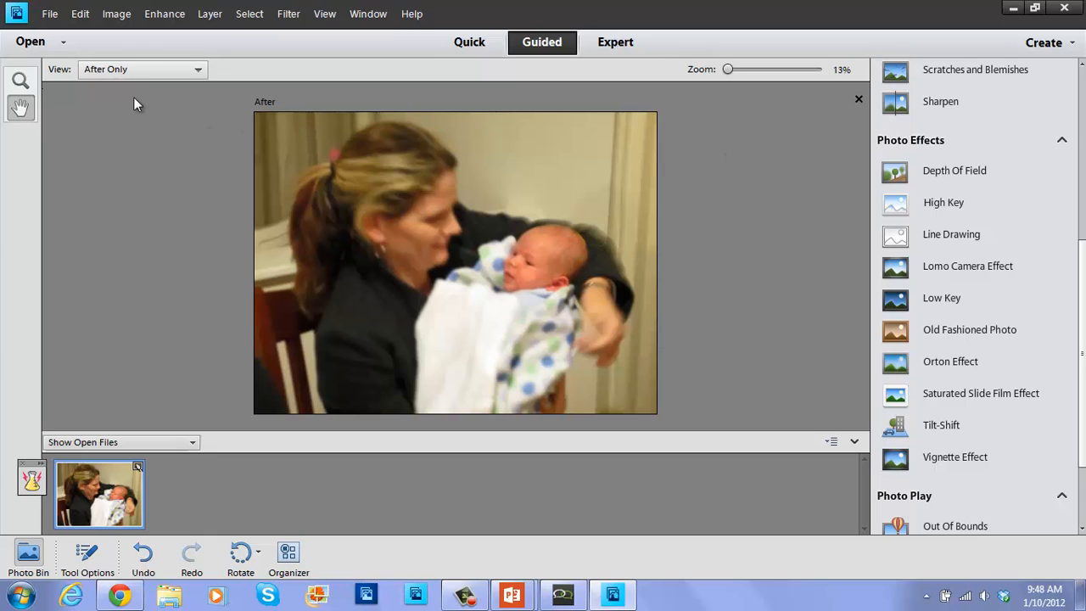
Open the toddler-on-grass photo from the toddler's folder in Pictures and zoom in on it.
{"action": "left_click", "coordinate": [49, 42]}
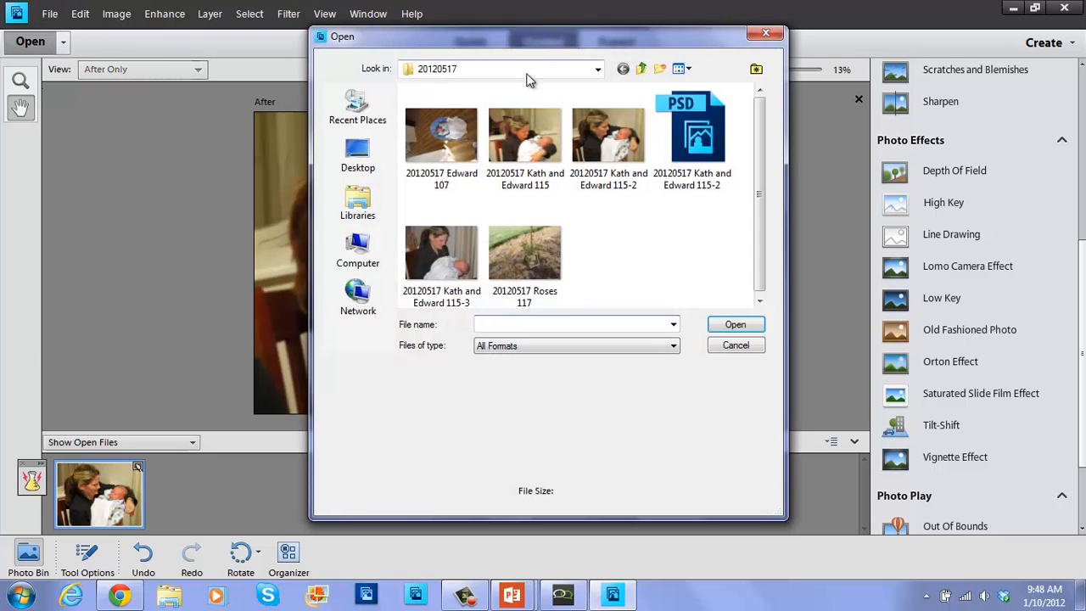
{"action": "left_click", "coordinate": [642, 72]}
{"action": "left_click", "coordinate": [642, 73]}
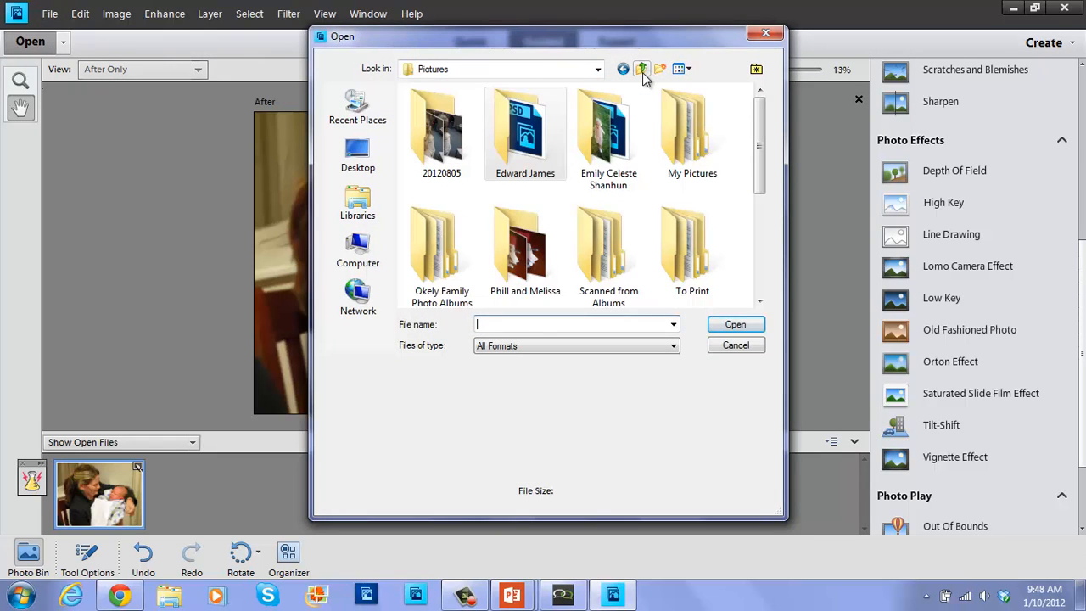
{"action": "double_click", "coordinate": [607, 134]}
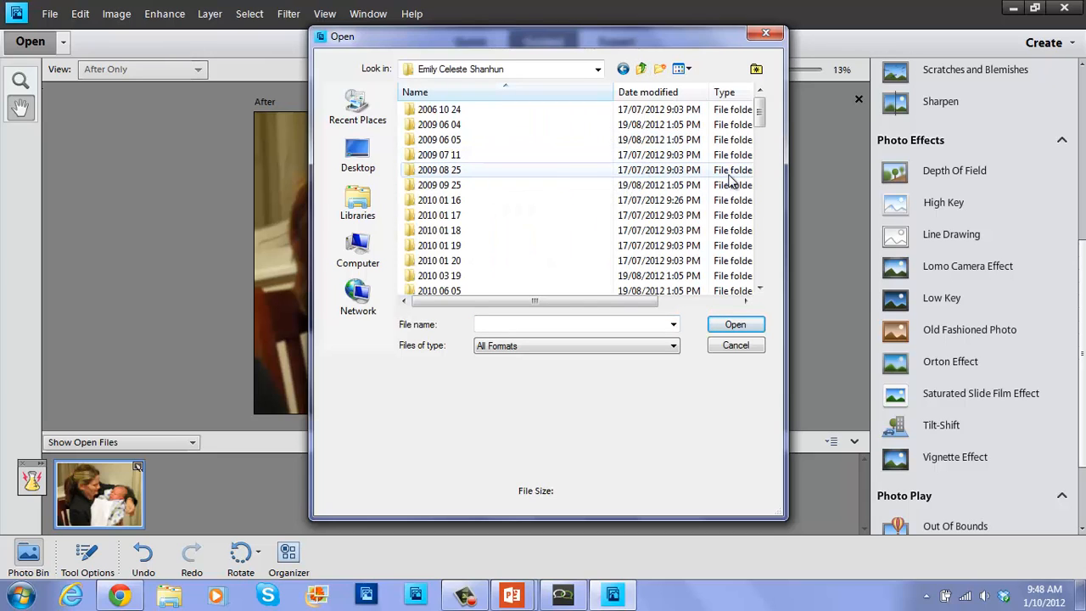
{"action": "left_click_drag", "start_coordinate": [762, 118], "coordinate": [759, 199]}
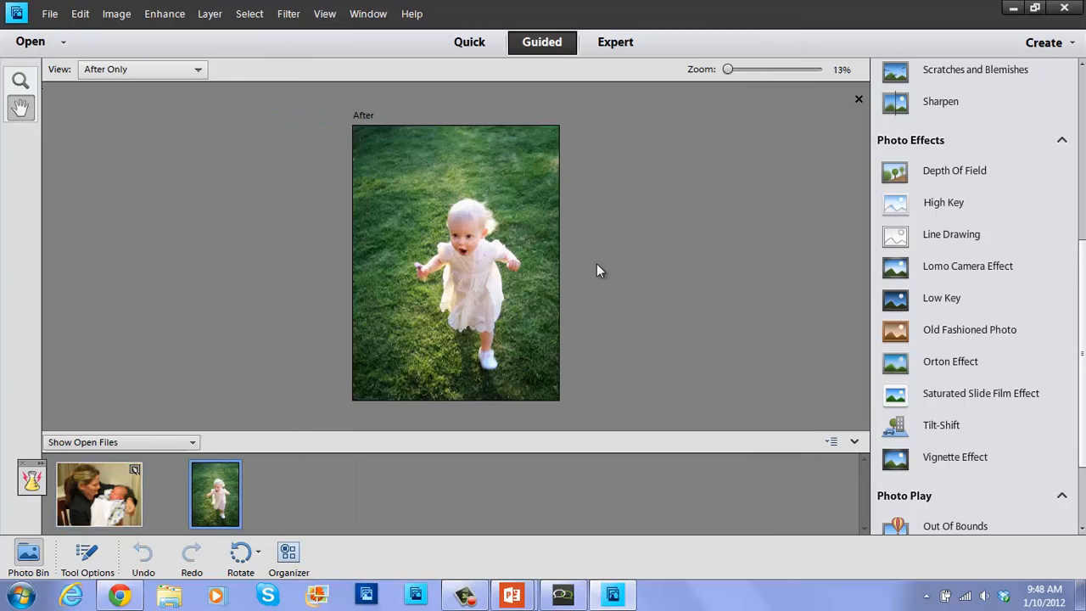
{"action": "key", "text": "ctrl+equal"}
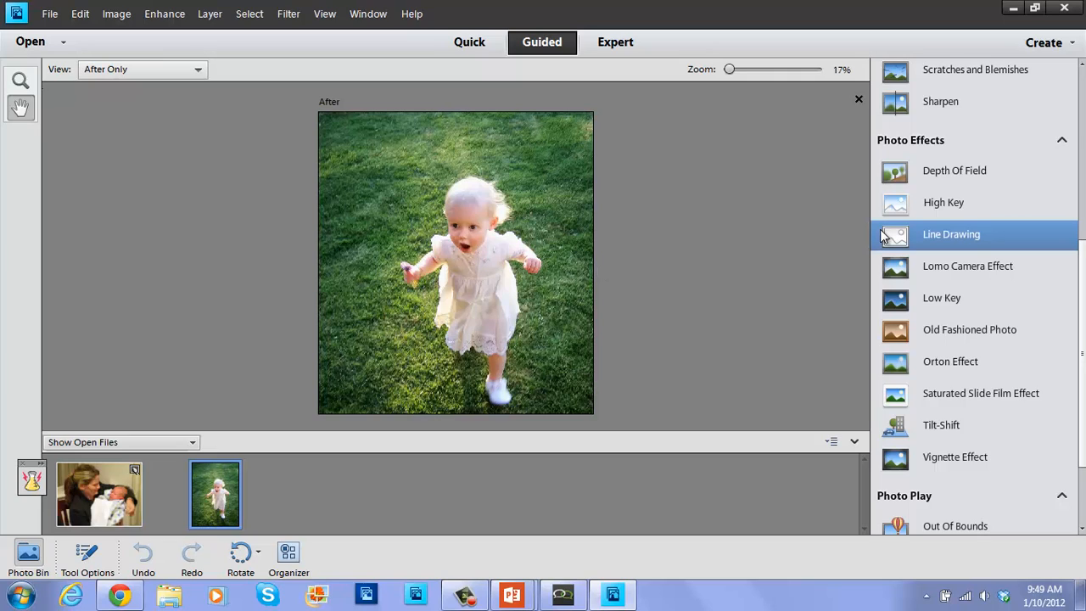
Apply a black Vignette Effect to the toddler photo with reduced intensity, then finish.
{"action": "left_click", "coordinate": [950, 454]}
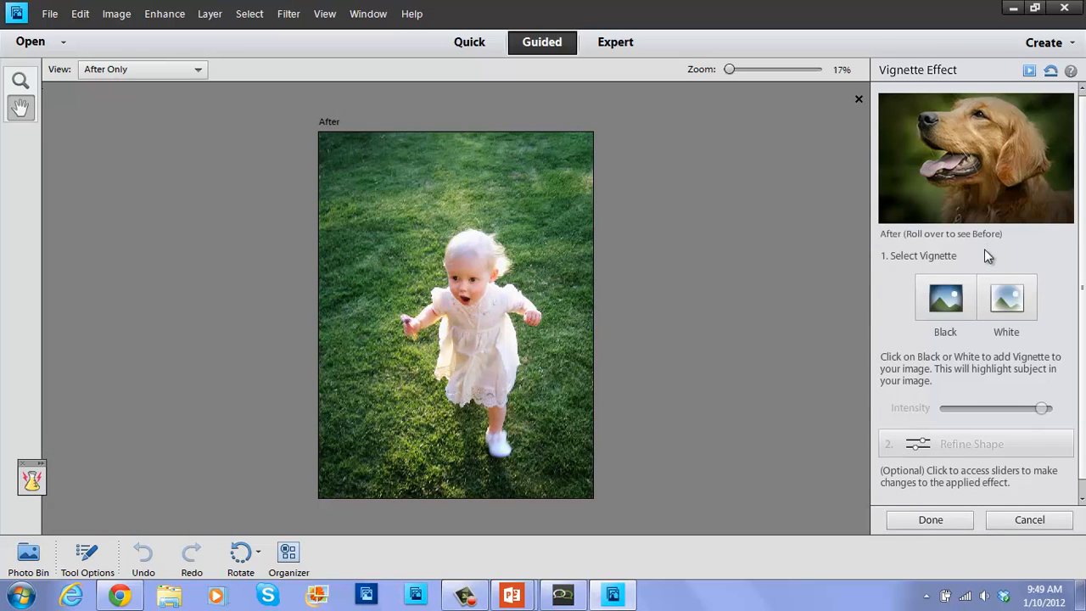
{"action": "left_click", "coordinate": [941, 311]}
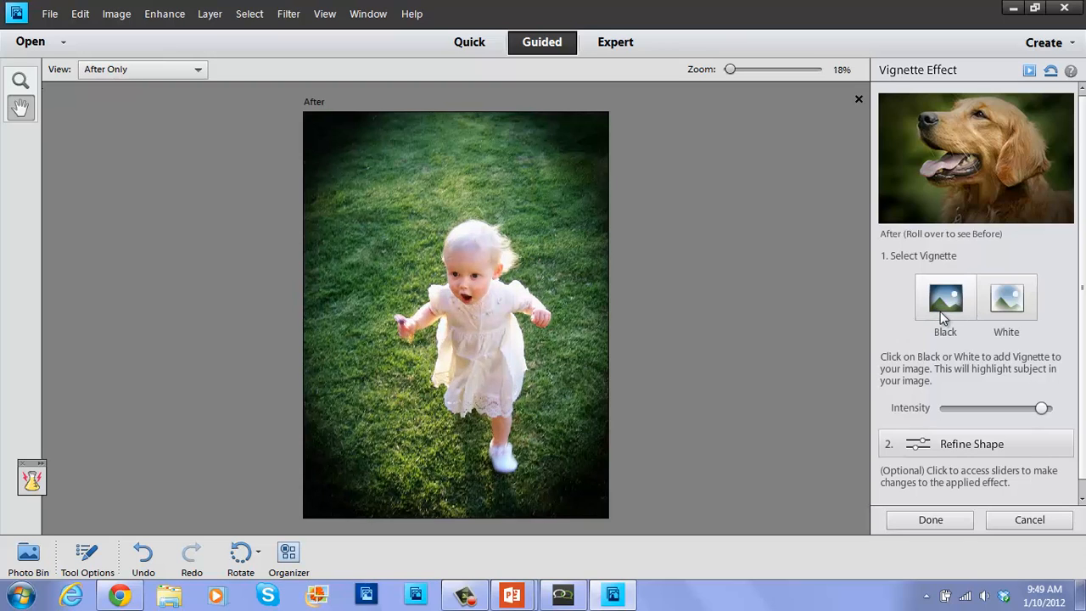
{"action": "left_click_drag", "start_coordinate": [1049, 412], "coordinate": [1020, 411]}
{"action": "scroll", "coordinate": [1083, 414], "scroll_direction": "down", "scroll_amount": 1}
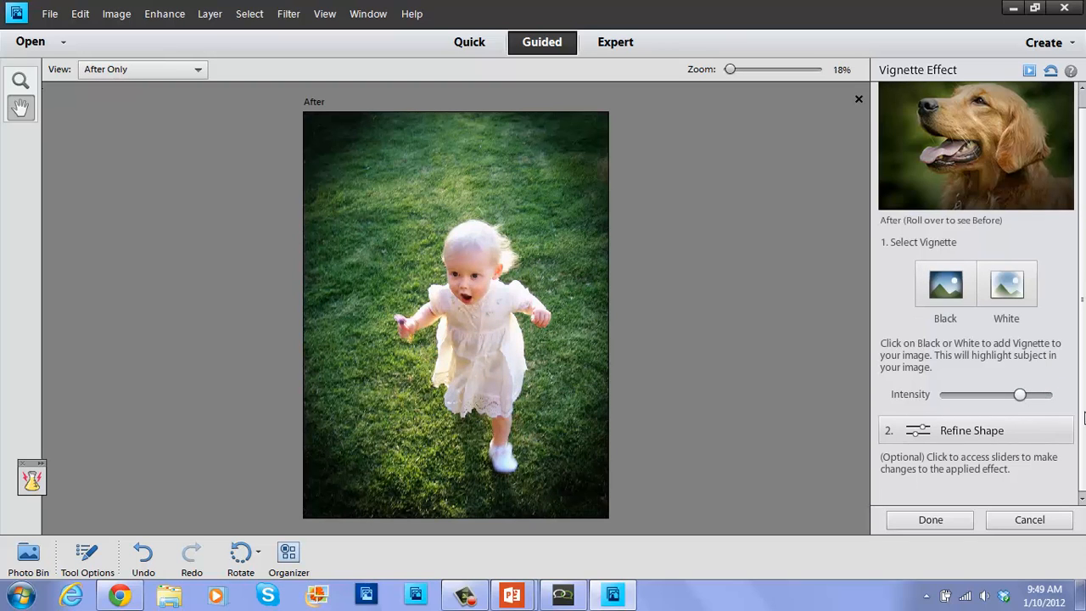
{"action": "left_click_drag", "start_coordinate": [1021, 397], "coordinate": [991, 411]}
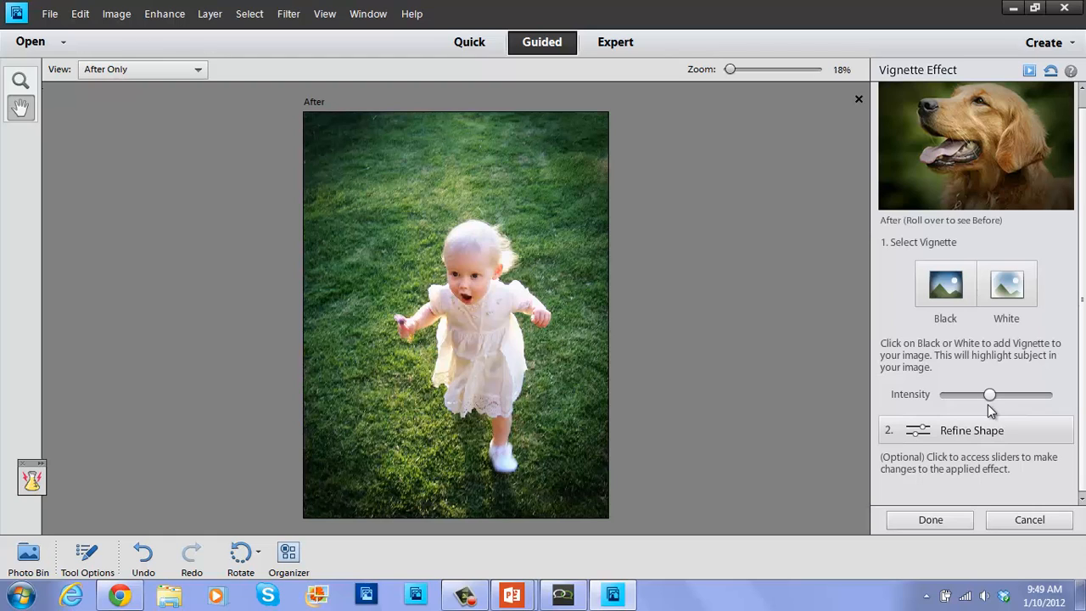
{"action": "left_click", "coordinate": [927, 521]}
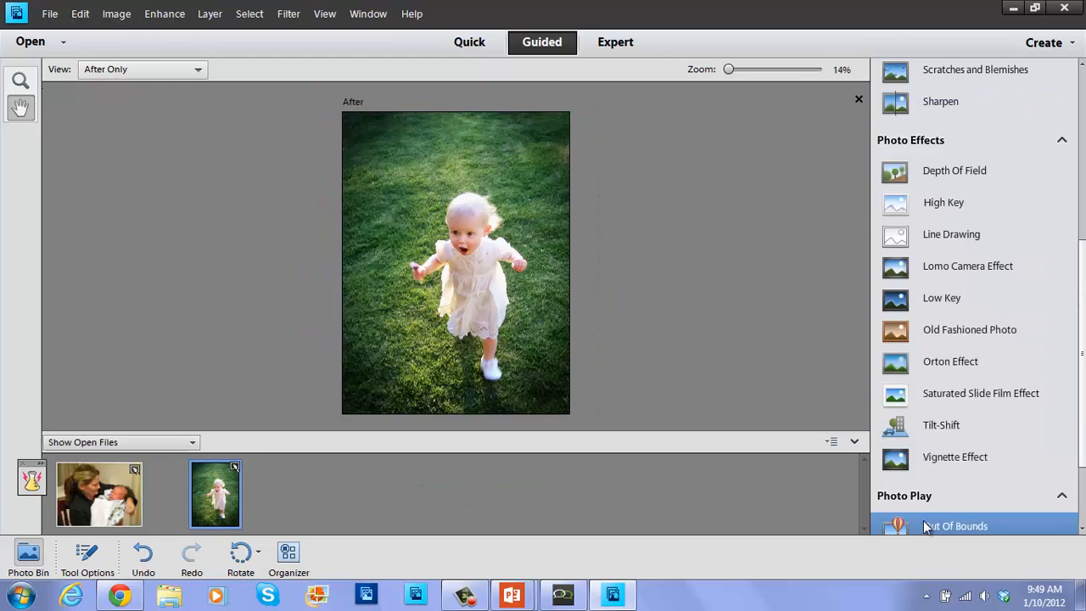
Save the toddler photo as a Photoshop PSD copy with '_vignette' appended to its file name.
{"action": "left_click", "coordinate": [49, 13]}
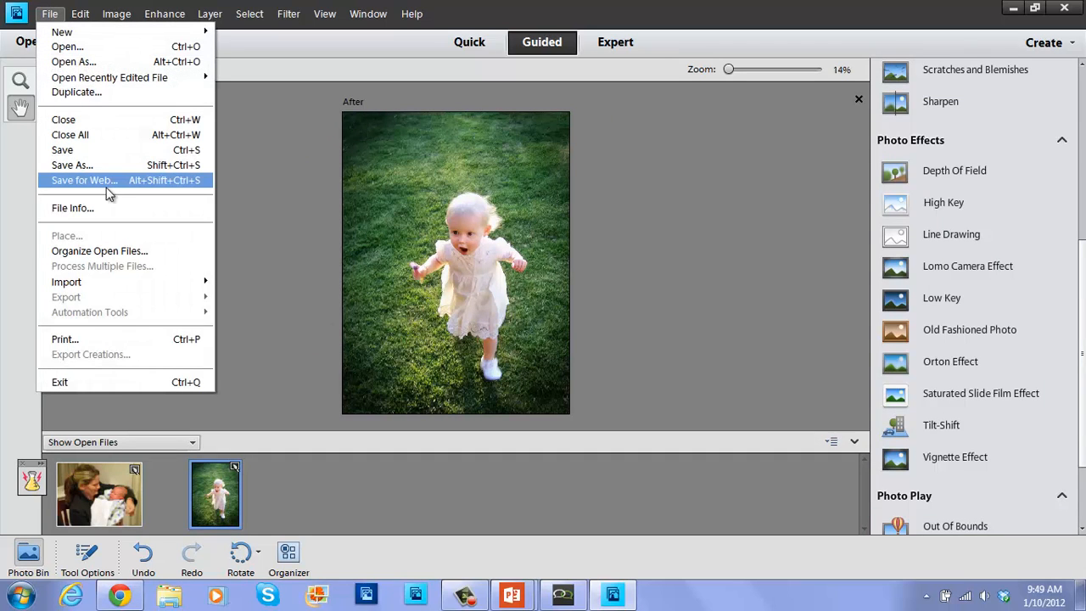
{"action": "left_click", "coordinate": [113, 166]}
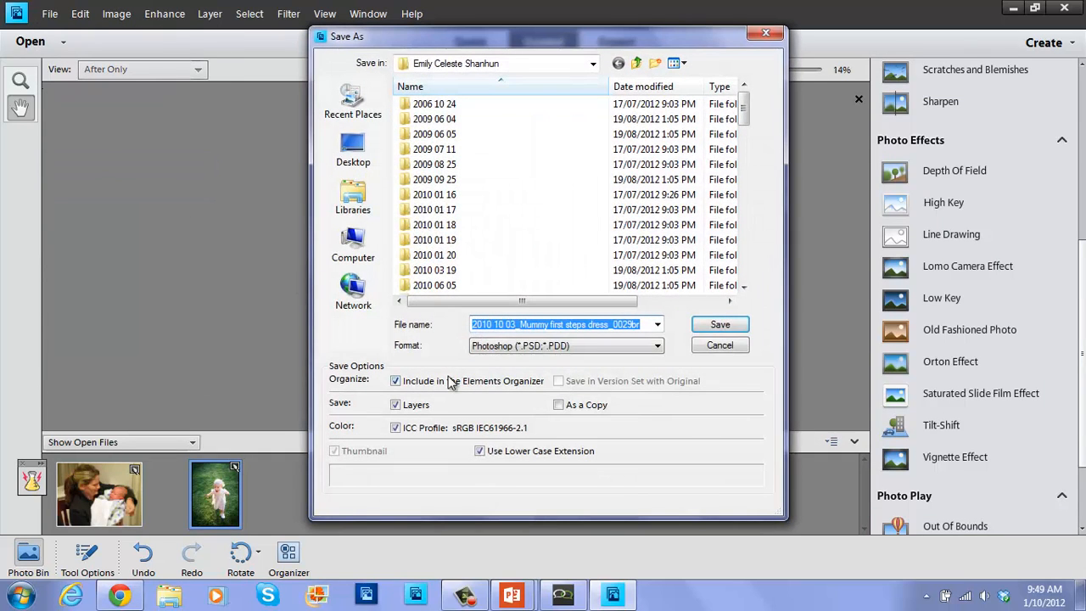
{"action": "left_click", "coordinate": [514, 348]}
{"action": "left_click", "coordinate": [516, 350]}
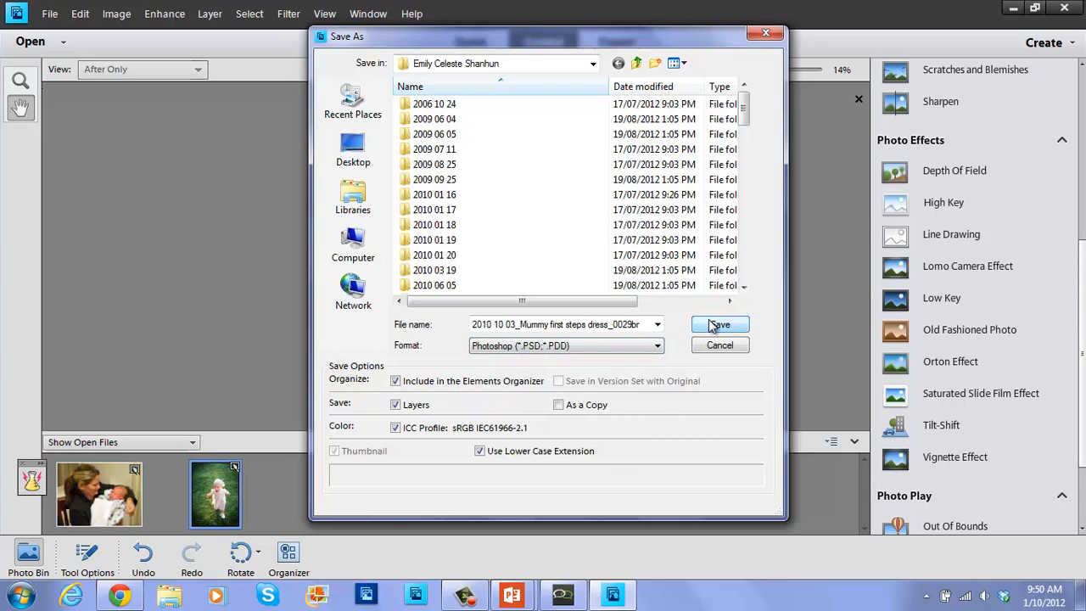
{"action": "left_click", "coordinate": [641, 324]}
{"action": "left_click", "coordinate": [641, 323]}
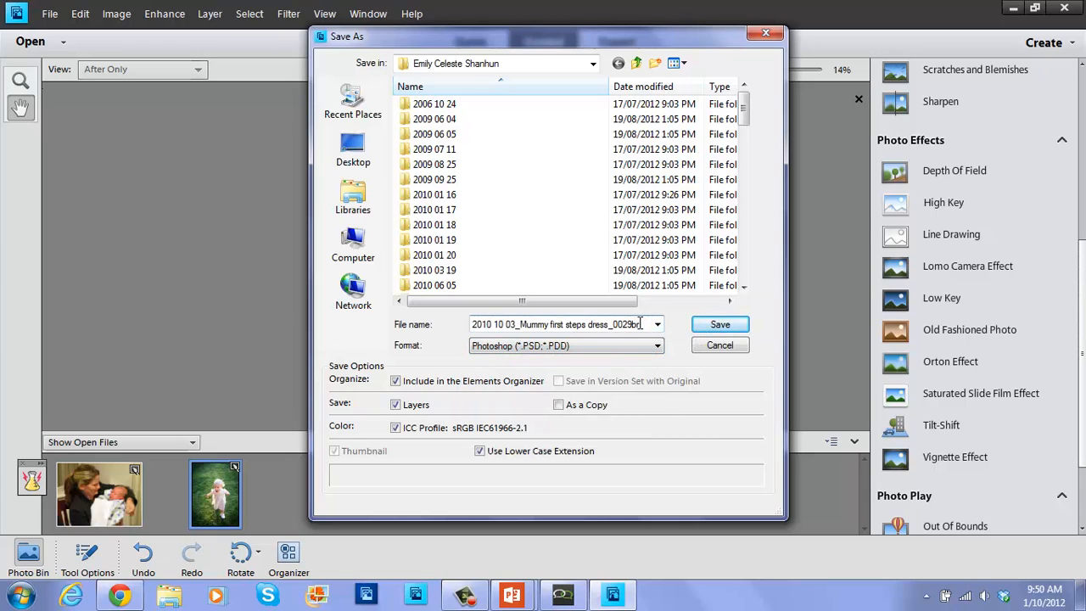
{"action": "type", "text": "_vignette"}
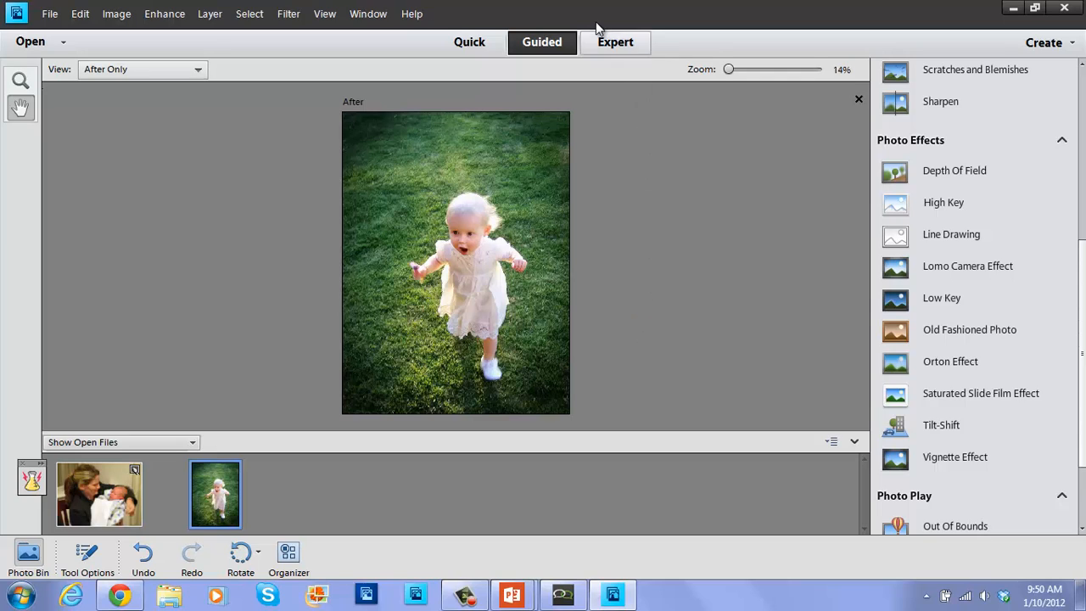
Switch to Expert mode, close the Actions panel, fit the photo on screen and show the Layers panel.
{"action": "left_click", "coordinate": [608, 48]}
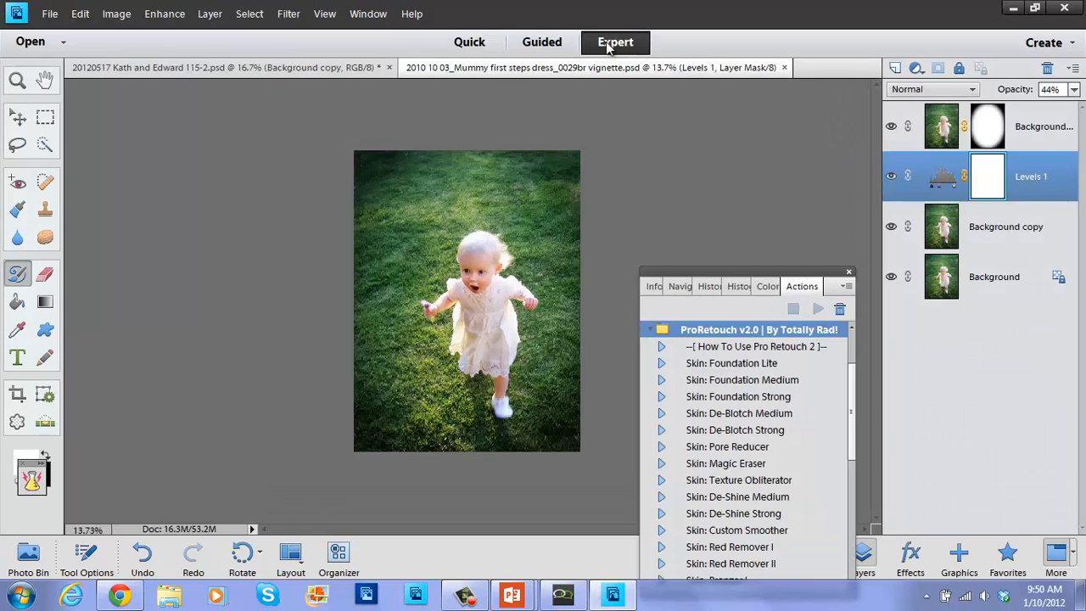
{"action": "left_click", "coordinate": [849, 273]}
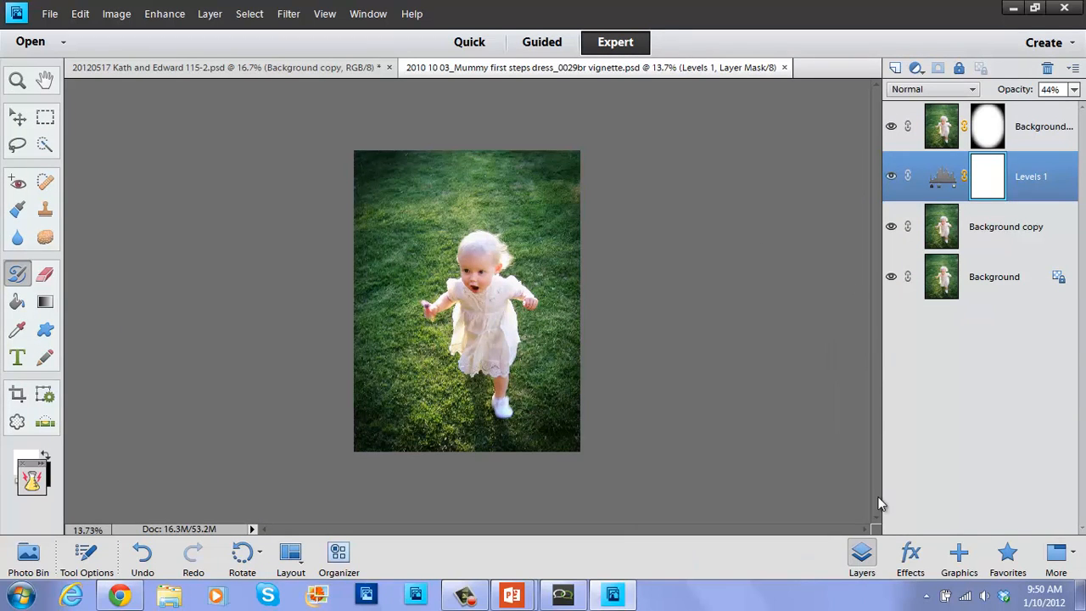
{"action": "left_click", "coordinate": [862, 565]}
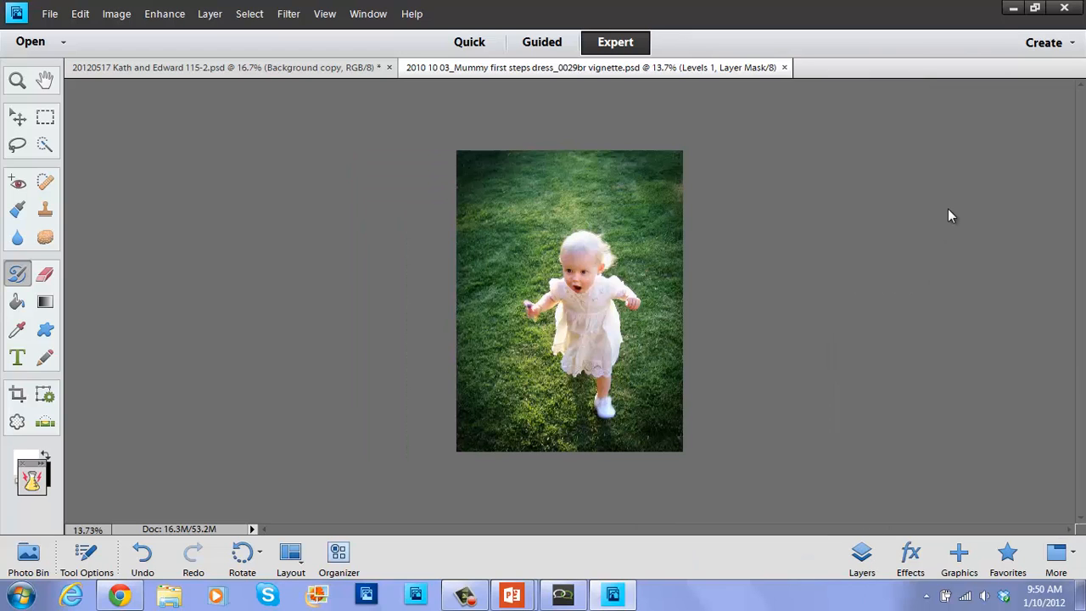
{"action": "key", "text": "ctrl+0"}
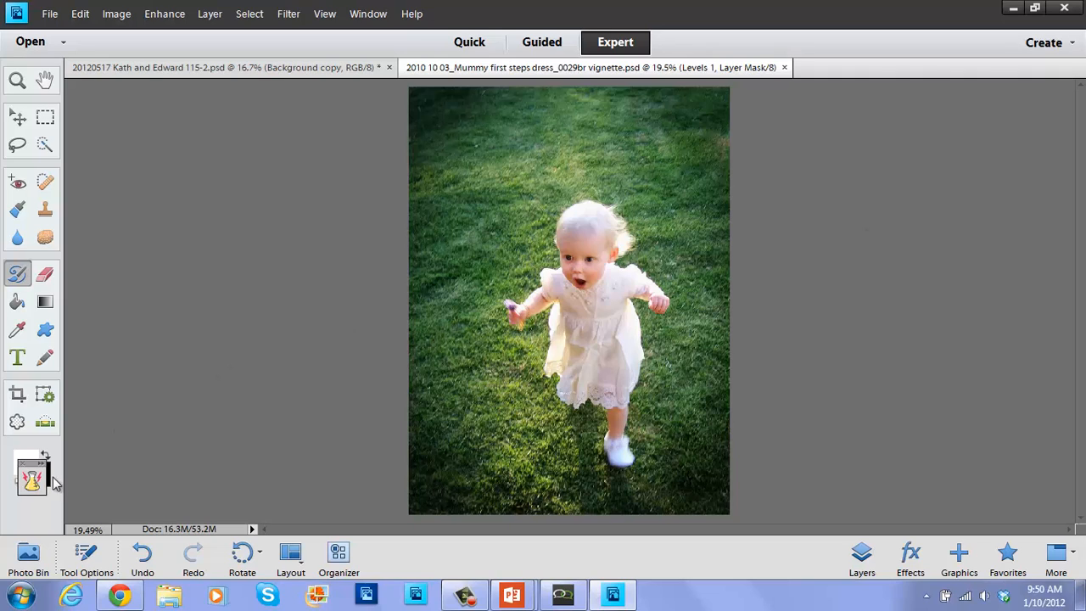
{"action": "left_click_drag", "start_coordinate": [32, 465], "coordinate": [28, 500]}
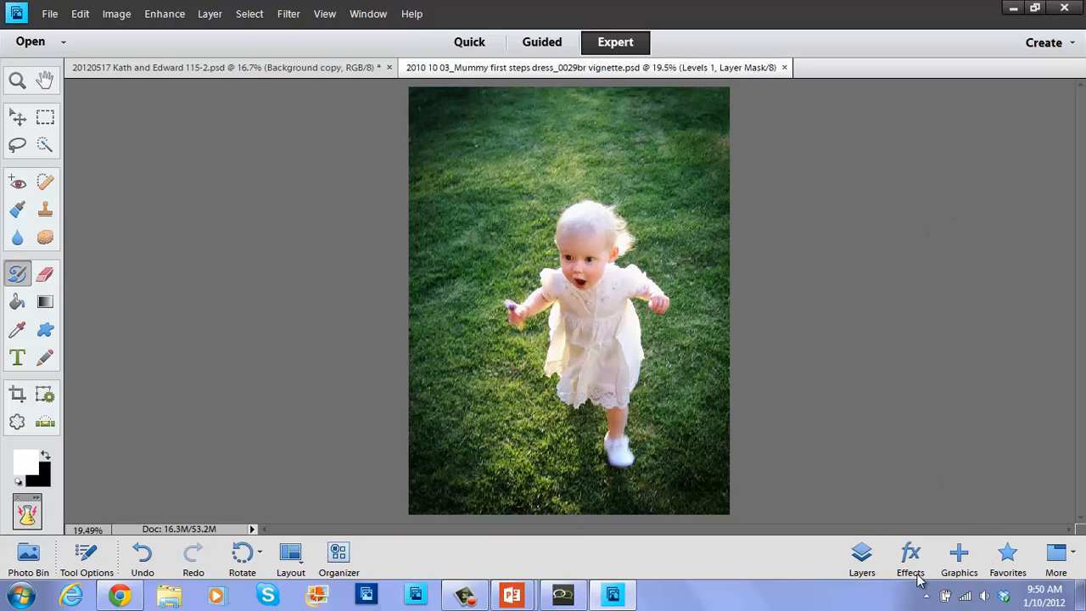
{"action": "left_click", "coordinate": [861, 562]}
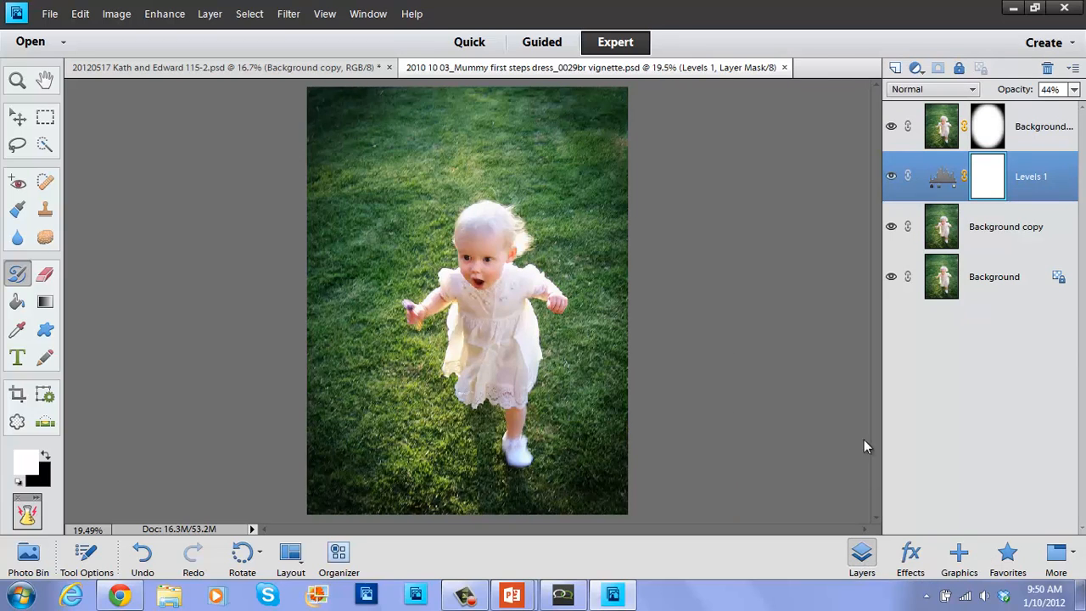
Compare the vignette and Levels 1 layers on and off, leave Levels 1 hidden, and show the Photo Bin.
{"action": "left_click", "coordinate": [893, 126]}
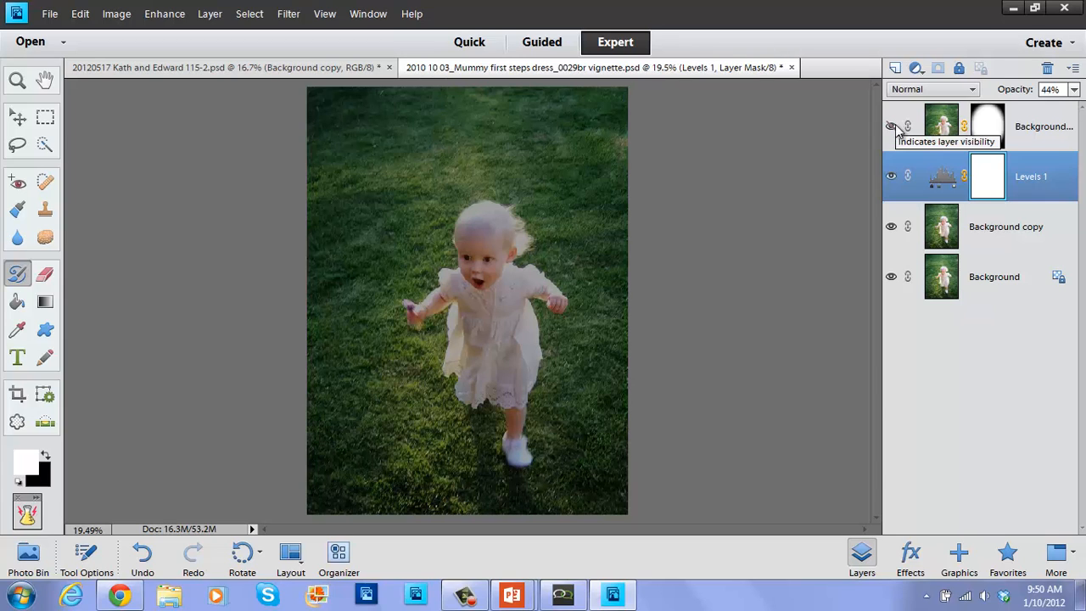
{"action": "left_click", "coordinate": [893, 127]}
{"action": "left_click", "coordinate": [891, 178]}
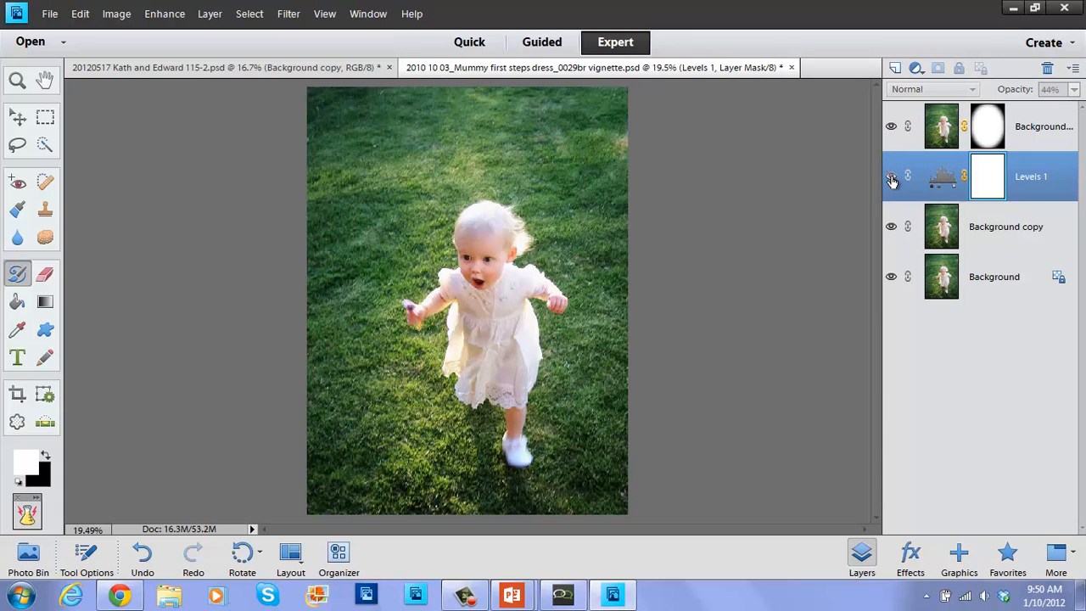
{"action": "left_click", "coordinate": [891, 178]}
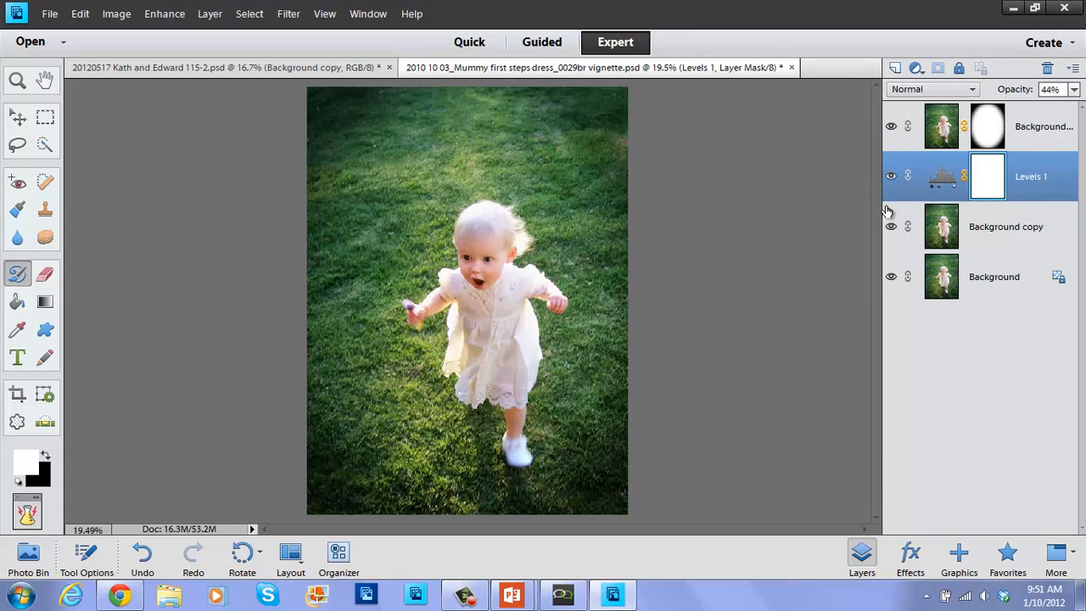
{"action": "left_click", "coordinate": [891, 176]}
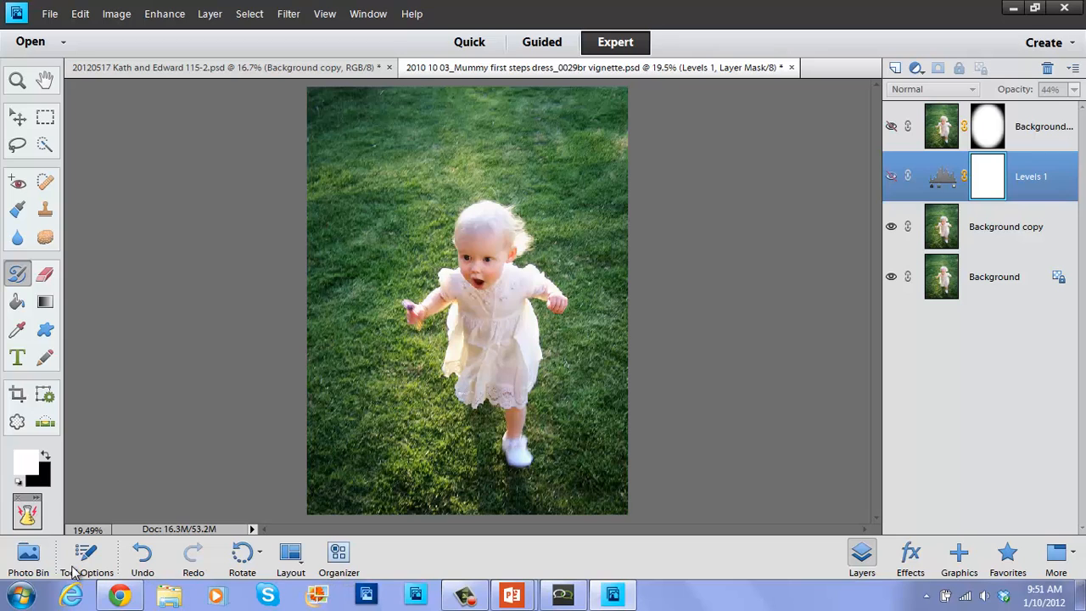
{"action": "left_click", "coordinate": [28, 560]}
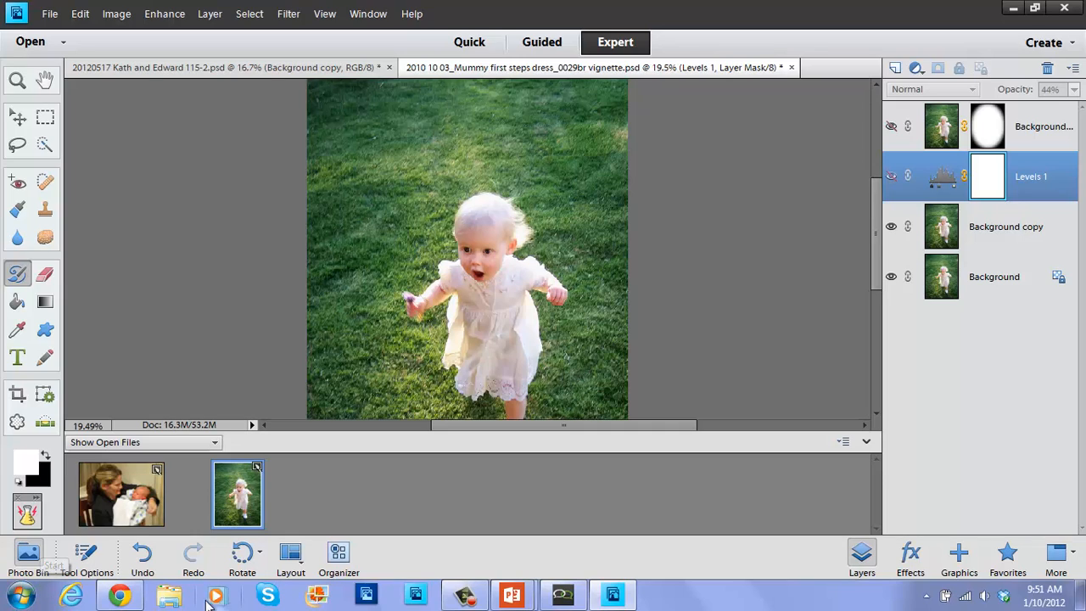
{"action": "left_click", "coordinate": [215, 444]}
{"action": "left_click", "coordinate": [217, 446]}
{"action": "left_click", "coordinate": [289, 557]}
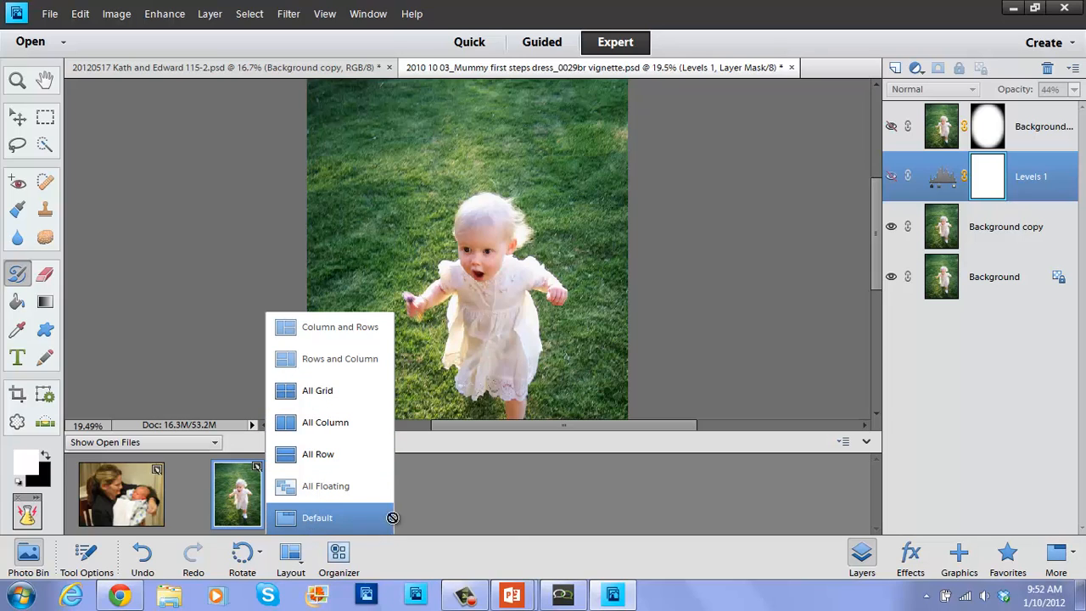
{"action": "left_click", "coordinate": [468, 157]}
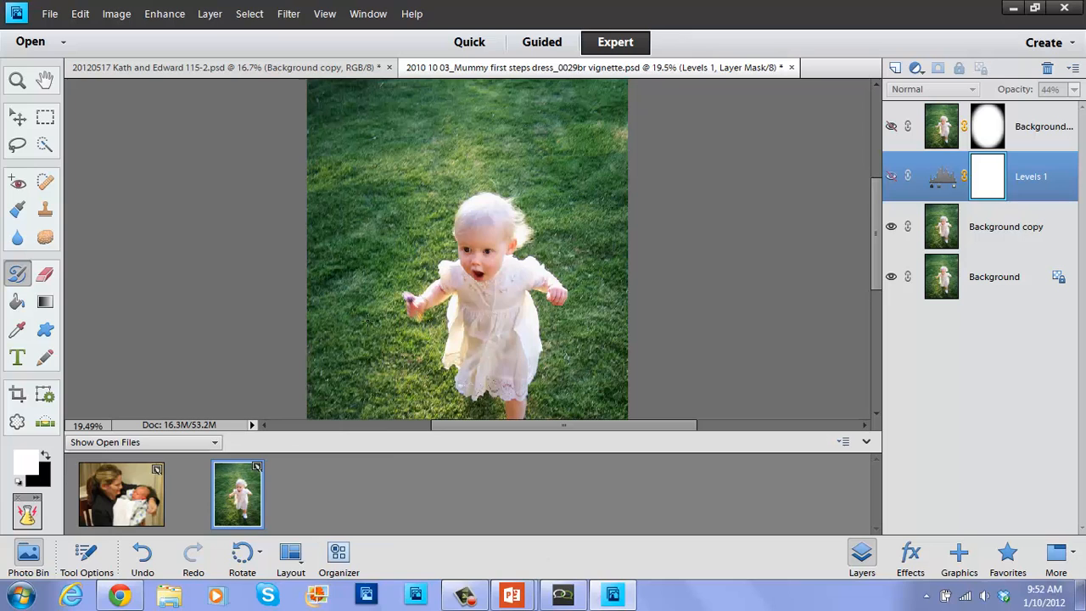
{"action": "left_click", "coordinate": [288, 556]}
{"action": "left_click", "coordinate": [315, 392]}
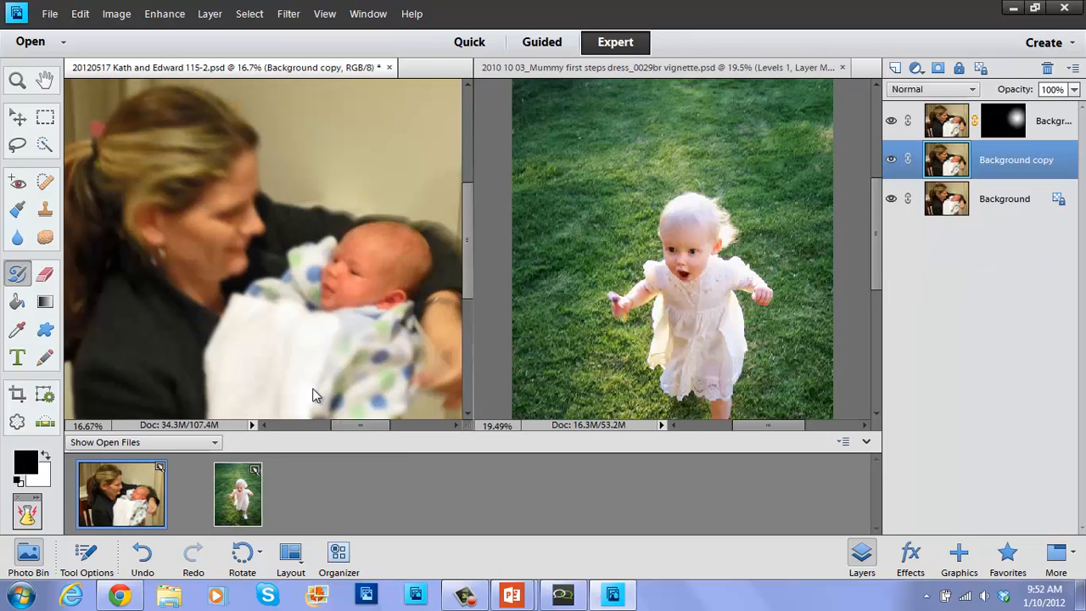
{"action": "left_click", "coordinate": [291, 556]}
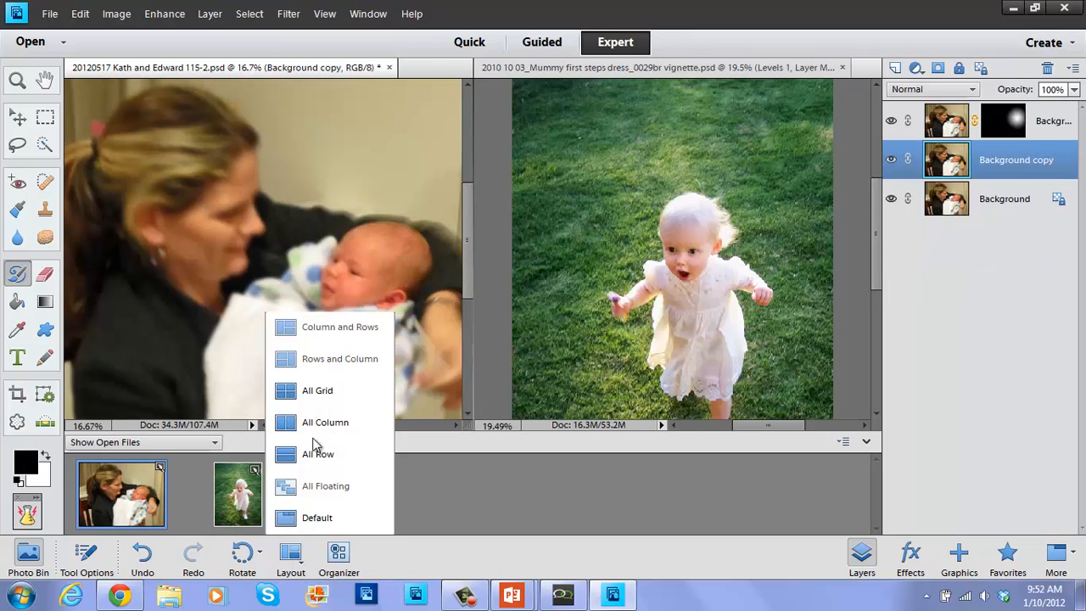
{"action": "left_click", "coordinate": [315, 404]}
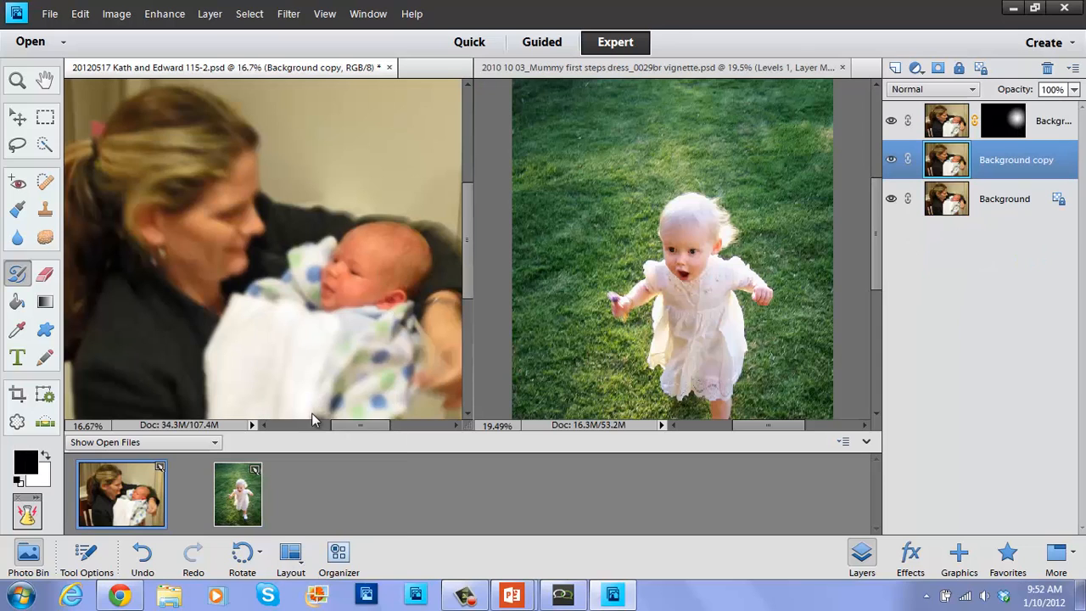
{"action": "left_click", "coordinate": [291, 556]}
{"action": "left_click", "coordinate": [328, 456]}
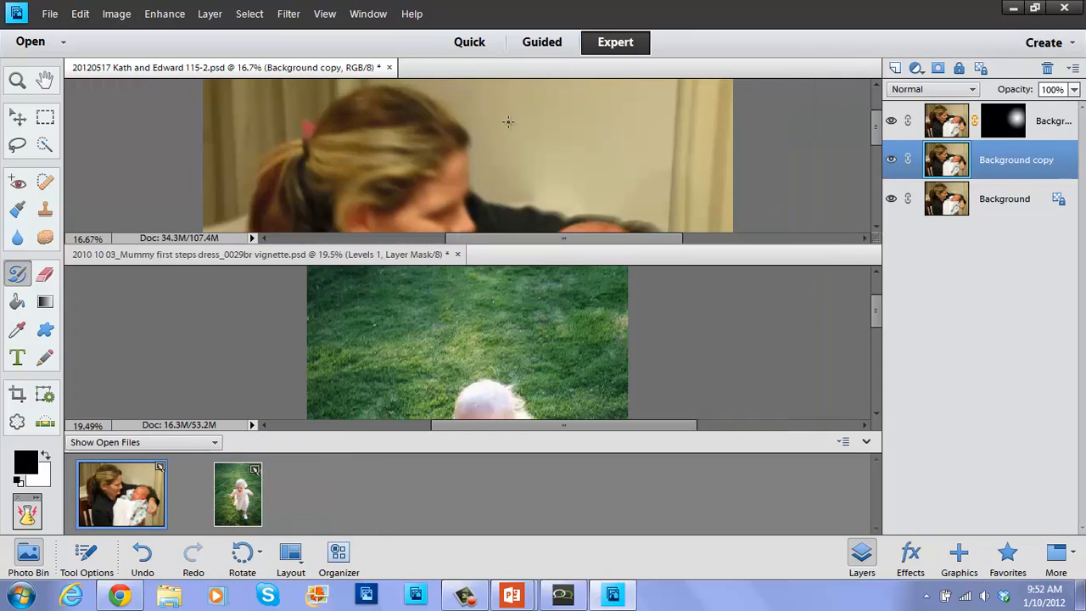
{"action": "left_click", "coordinate": [291, 556]}
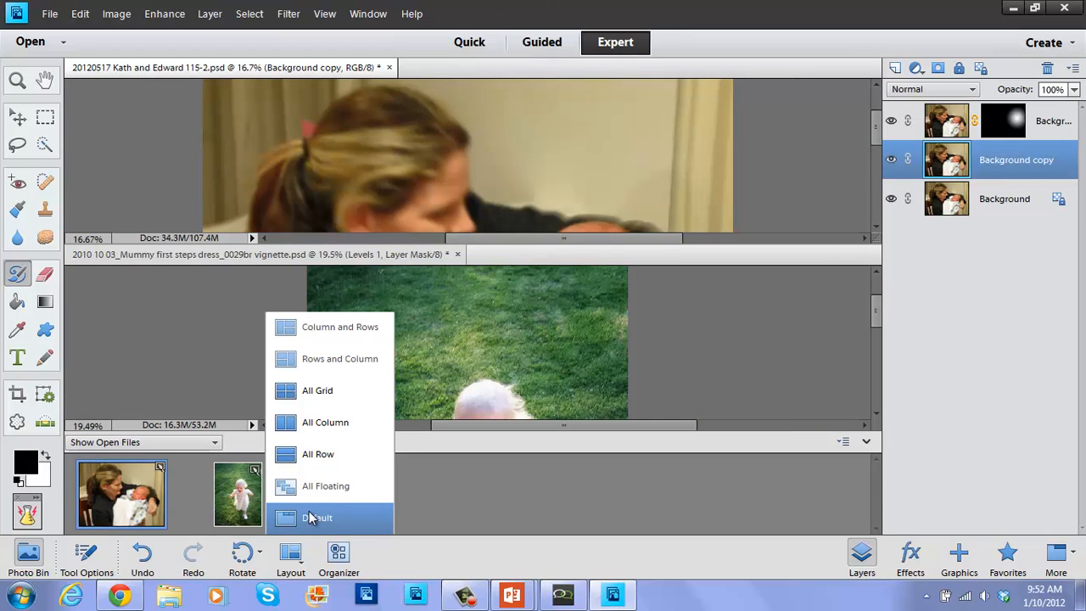
{"action": "left_click", "coordinate": [311, 518]}
{"action": "left_click", "coordinate": [238, 507]}
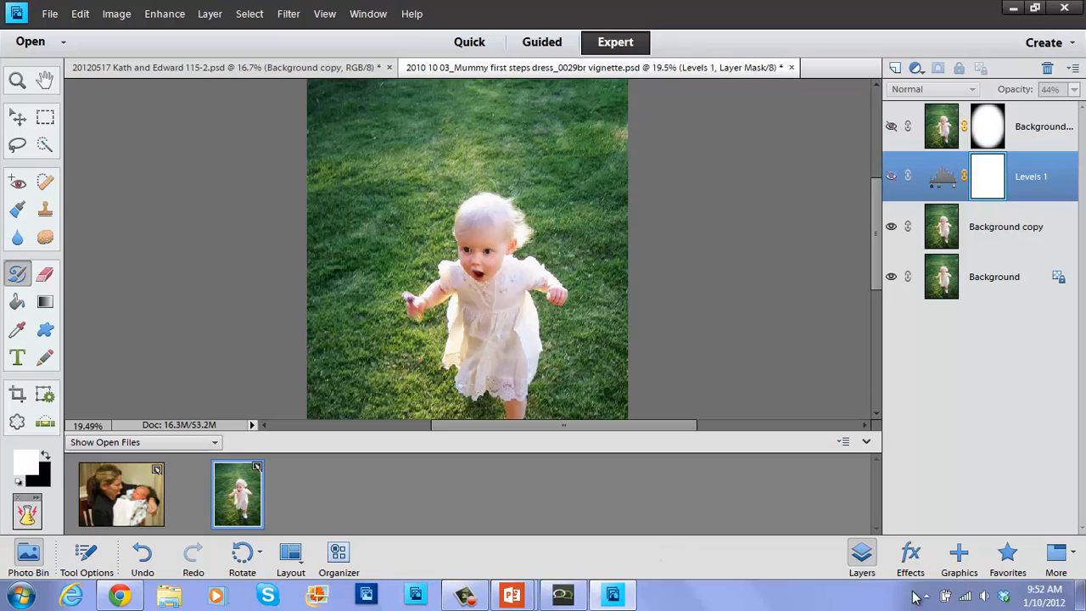
Show the layer Styles library in the Effects panel, then open Windows Explorer with Win+E.
{"action": "left_click", "coordinate": [911, 565]}
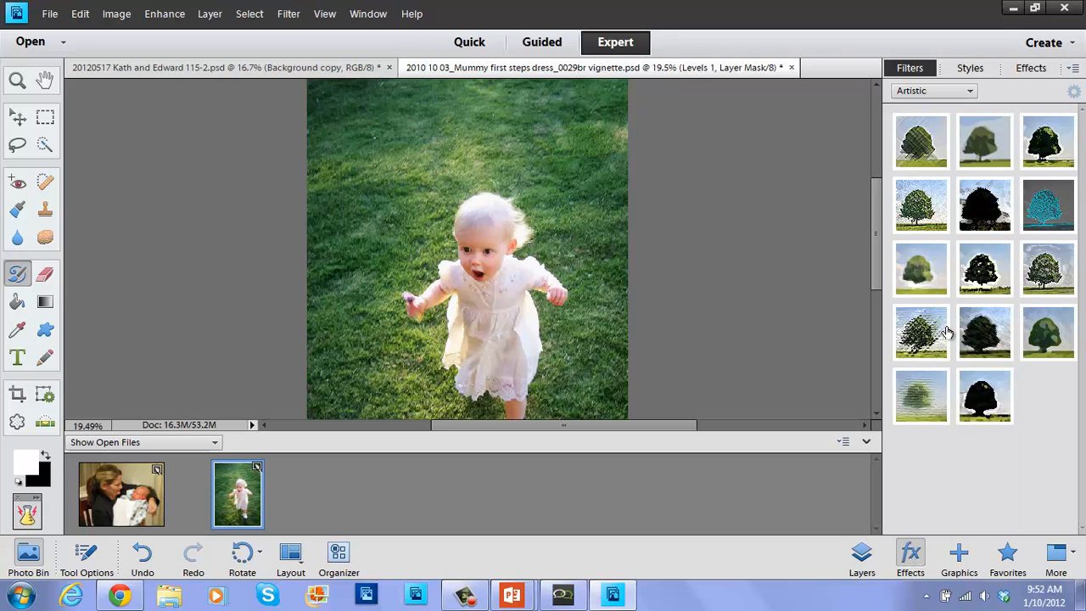
{"action": "left_click", "coordinate": [969, 70]}
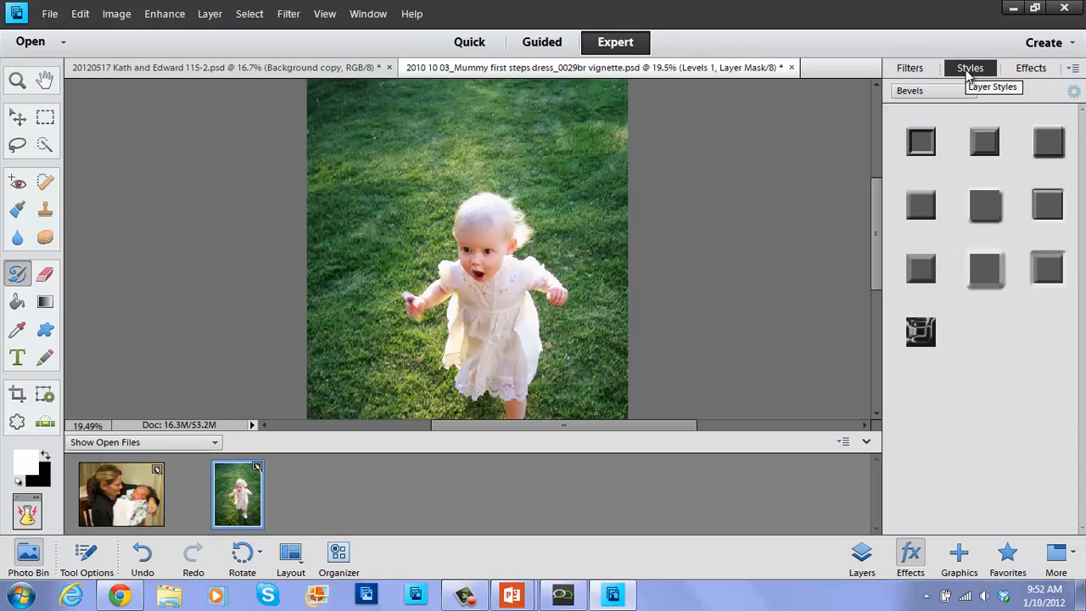
{"action": "key", "text": "super+e"}
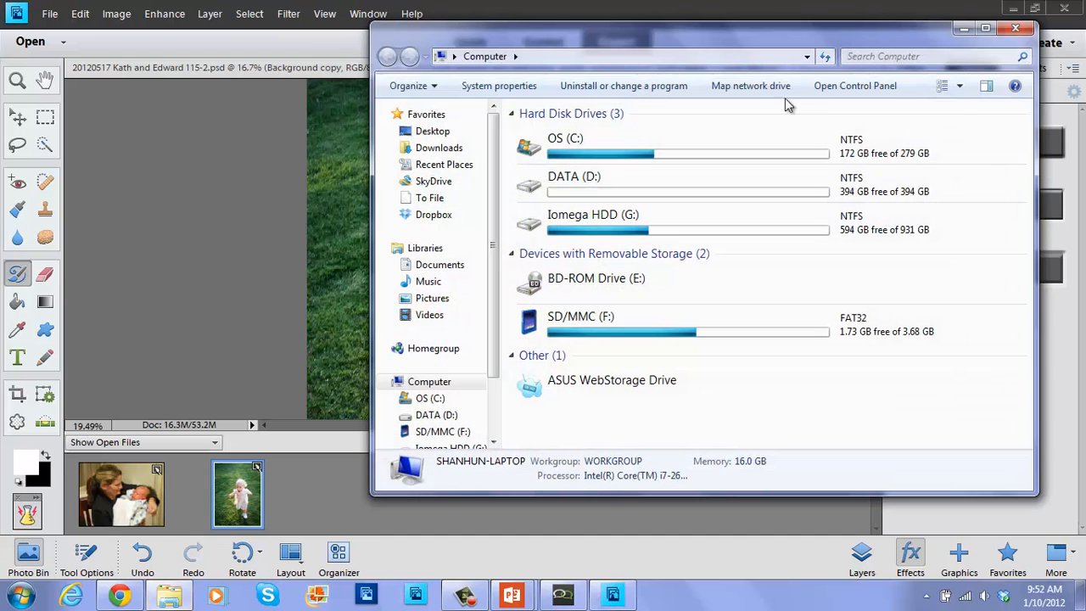
Copy retro-text-styles.asl from Downloads to the Desktop and minimize Explorer.
{"action": "left_click", "coordinate": [442, 148]}
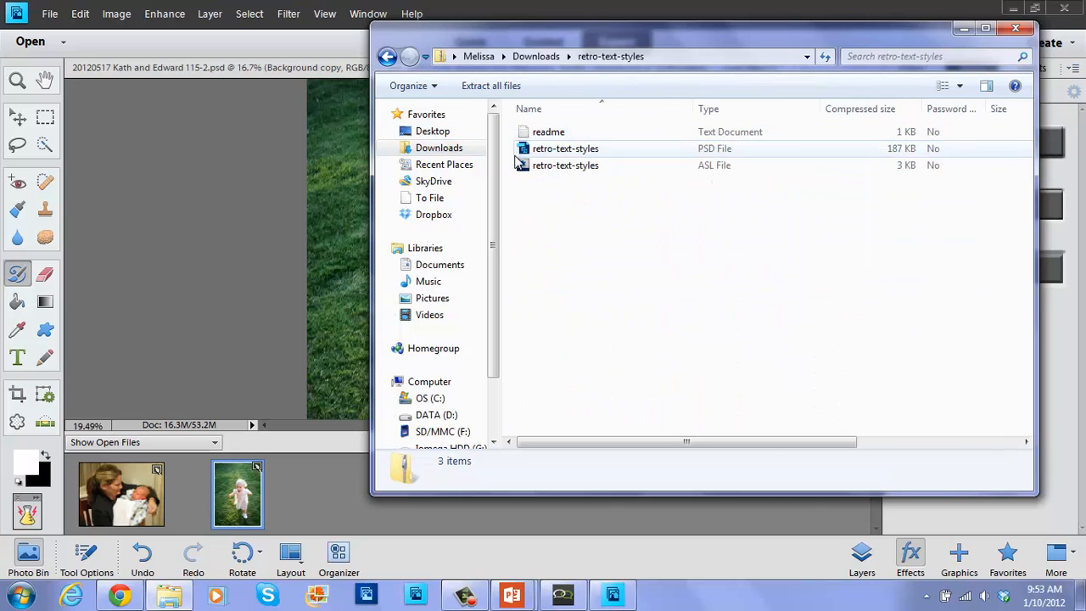
{"action": "left_click", "coordinate": [521, 166]}
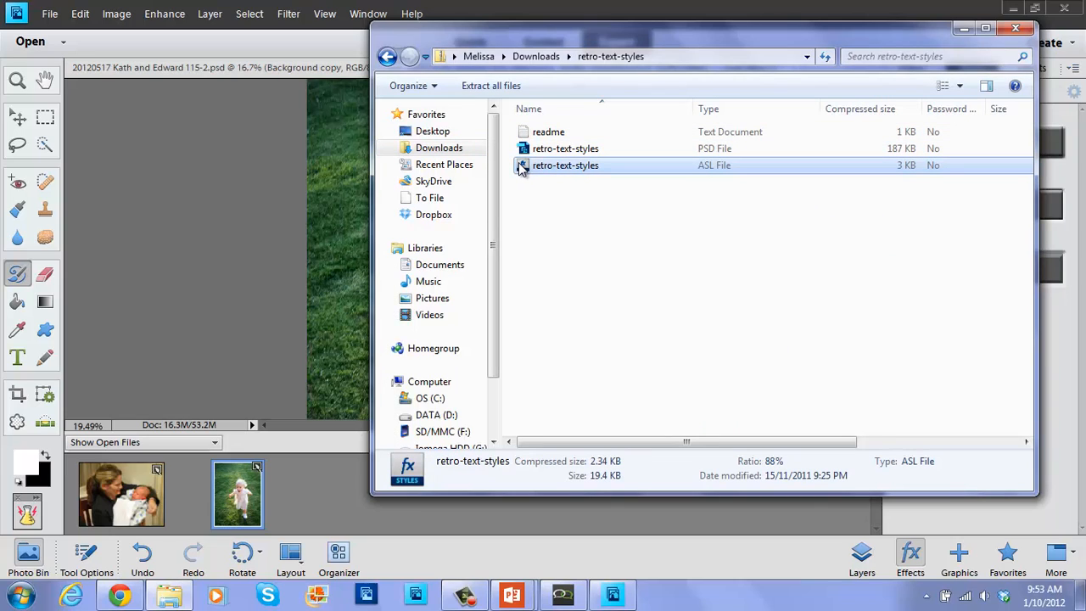
{"action": "left_click", "coordinate": [447, 133]}
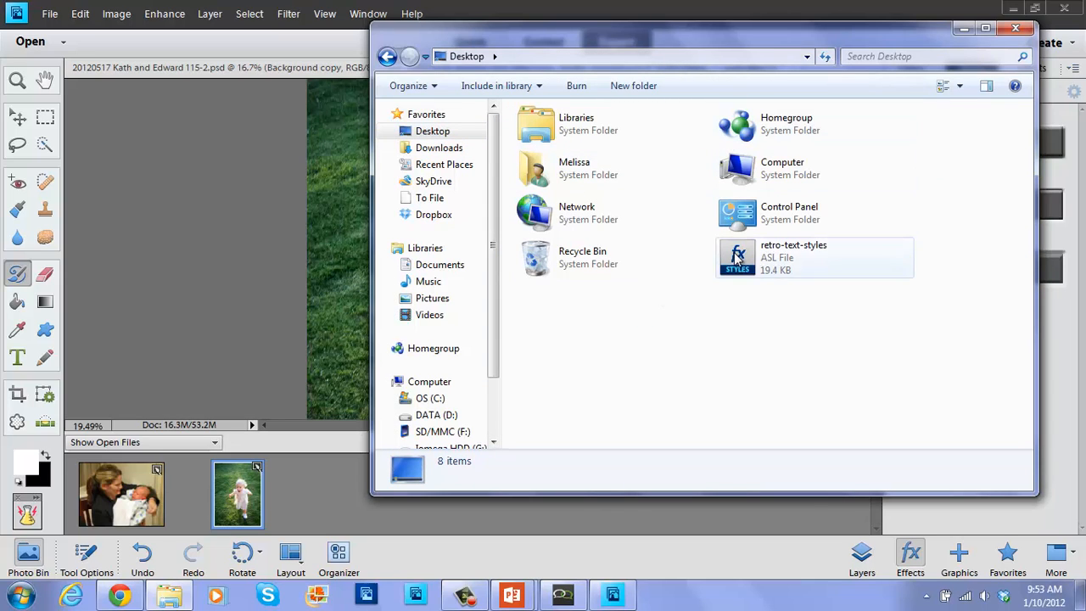
{"action": "left_click", "coordinate": [965, 32]}
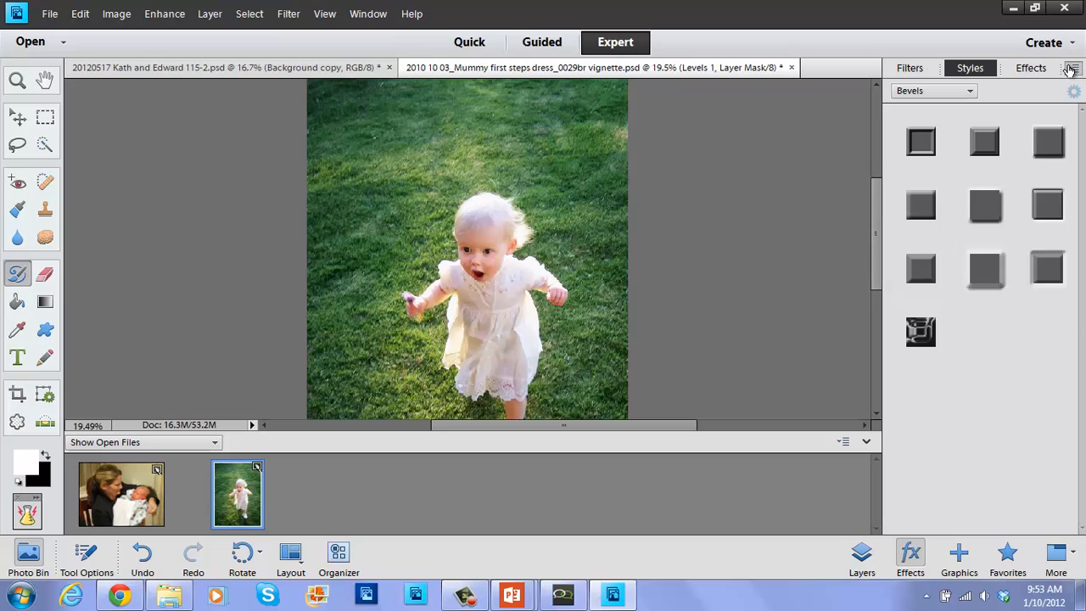
Load retro-text-styles.asl from the Desktop through the Styles panel menu's Load Styles command.
{"action": "left_click", "coordinate": [1072, 69]}
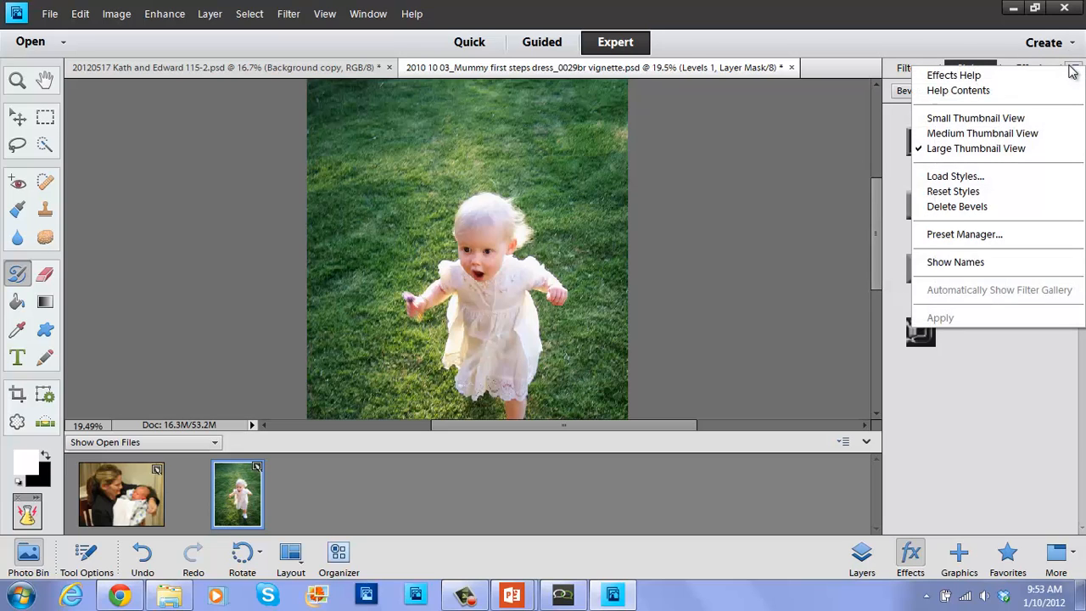
{"action": "left_click", "coordinate": [1072, 71]}
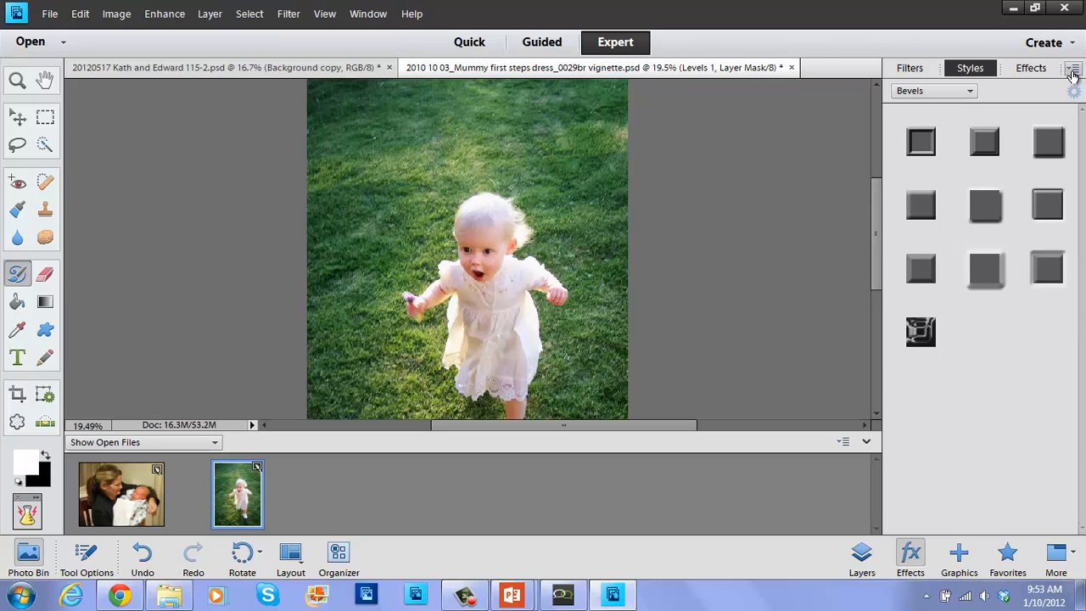
{"action": "left_click", "coordinate": [1072, 73]}
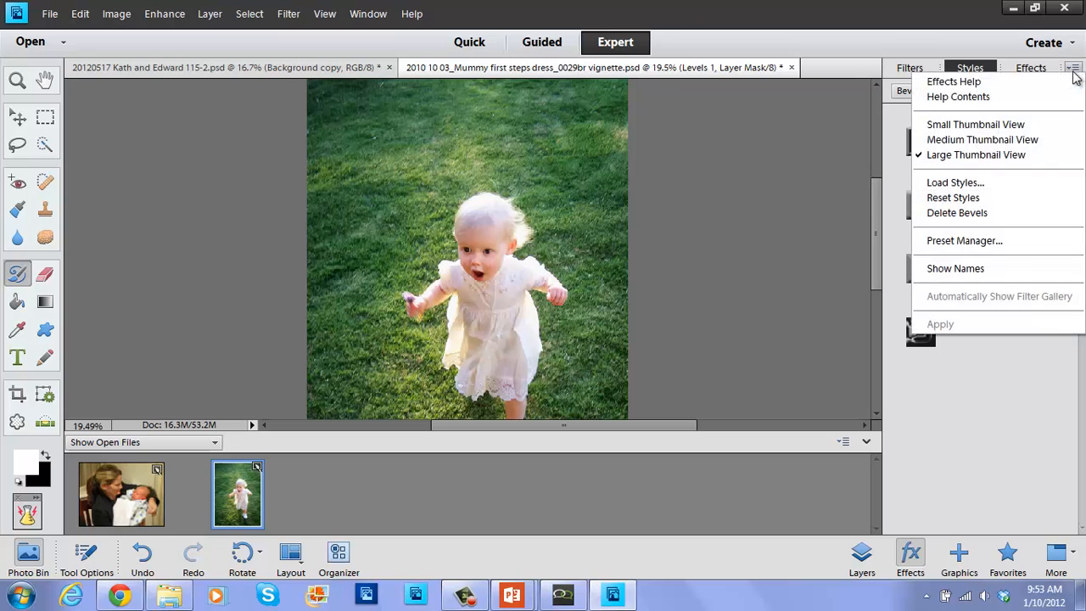
{"action": "left_click", "coordinate": [959, 182]}
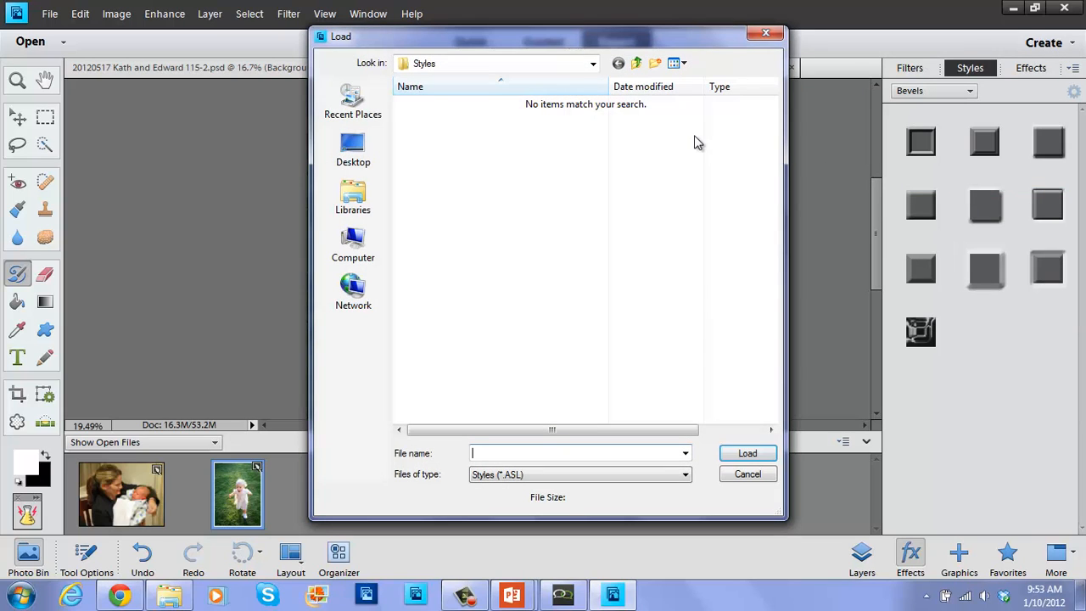
{"action": "left_click", "coordinate": [335, 161]}
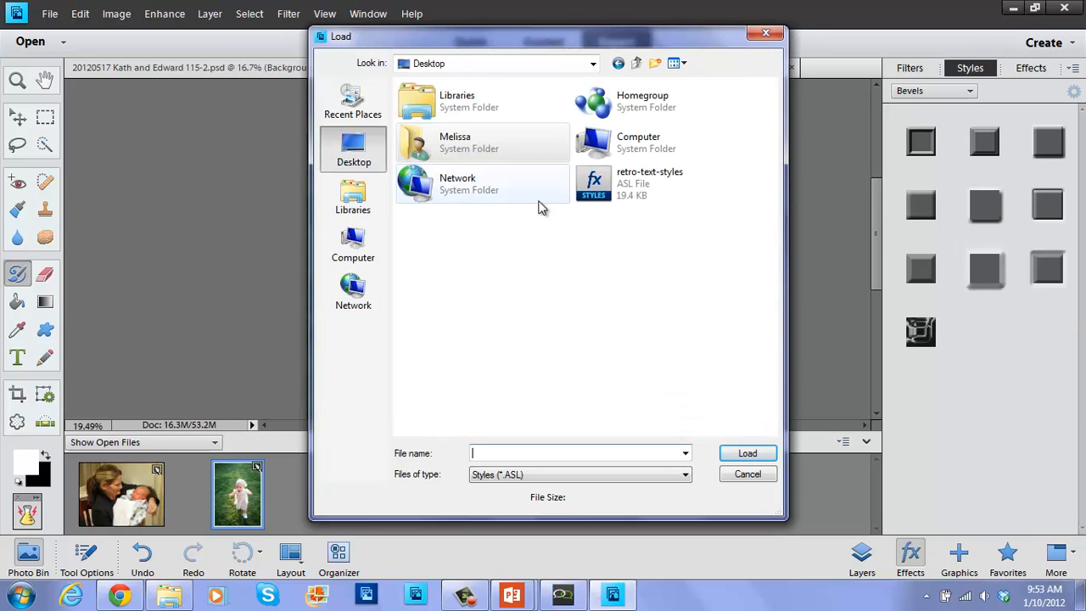
{"action": "left_click", "coordinate": [615, 197]}
{"action": "left_click", "coordinate": [752, 455]}
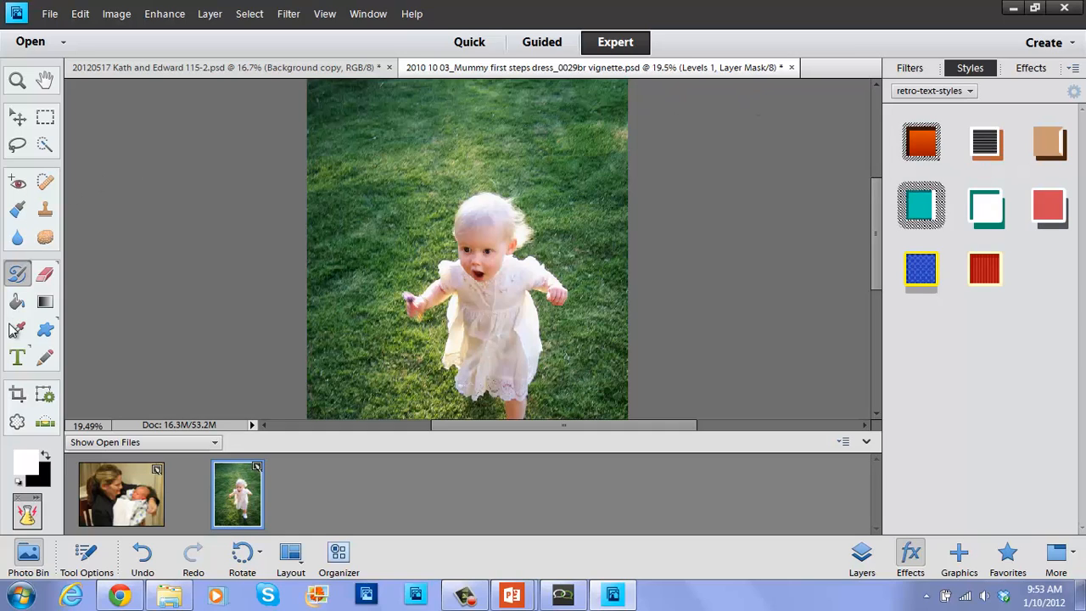
Add the child's name in white Freestyle Script at 100 pt on the grass.
{"action": "left_click", "coordinate": [18, 360]}
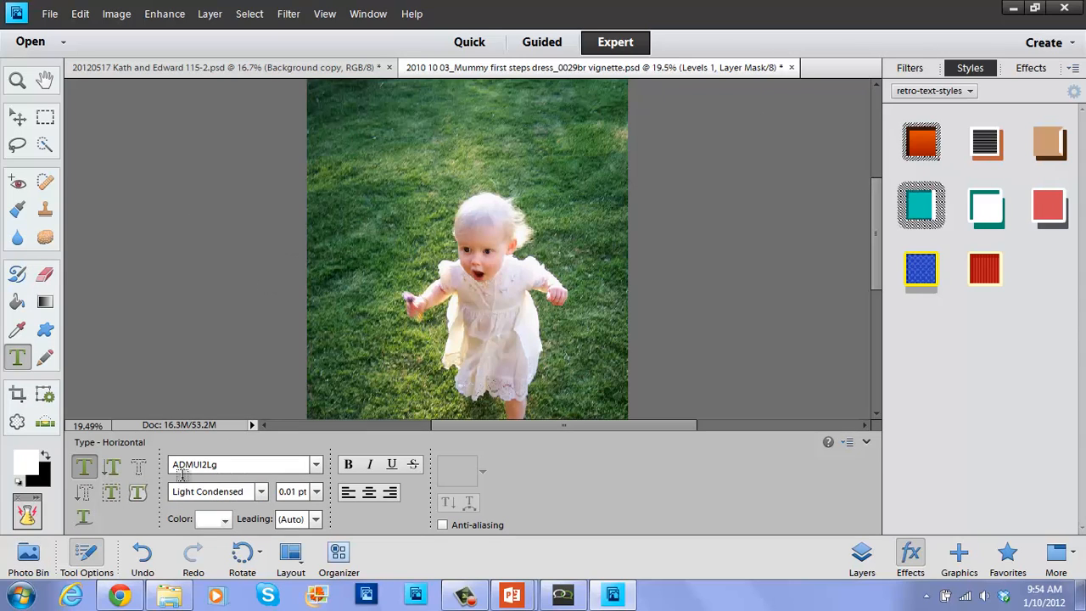
{"action": "left_click", "coordinate": [314, 466]}
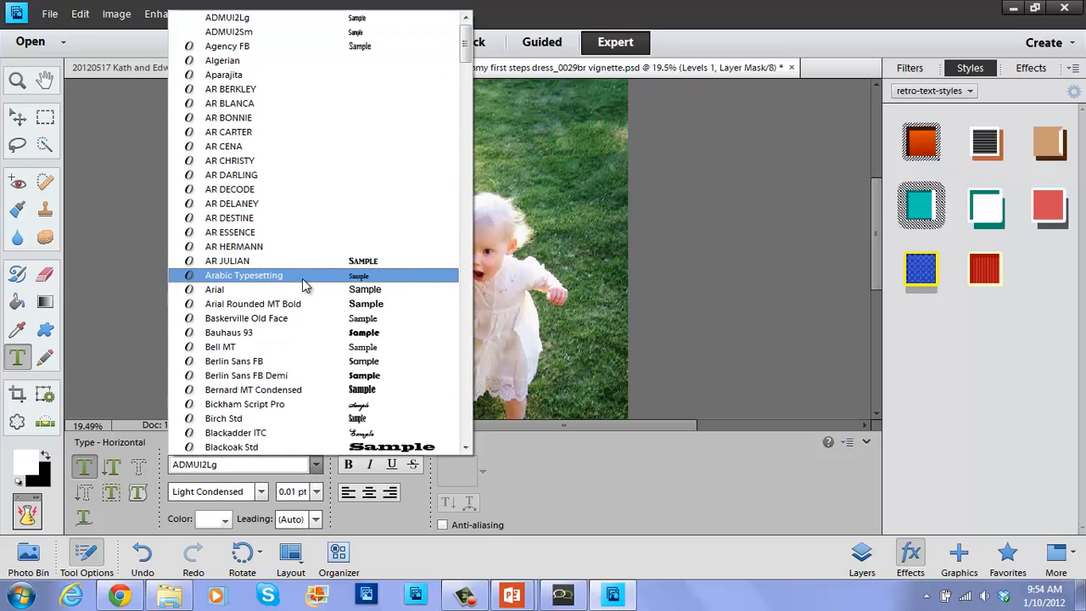
{"action": "left_click", "coordinate": [463, 435]}
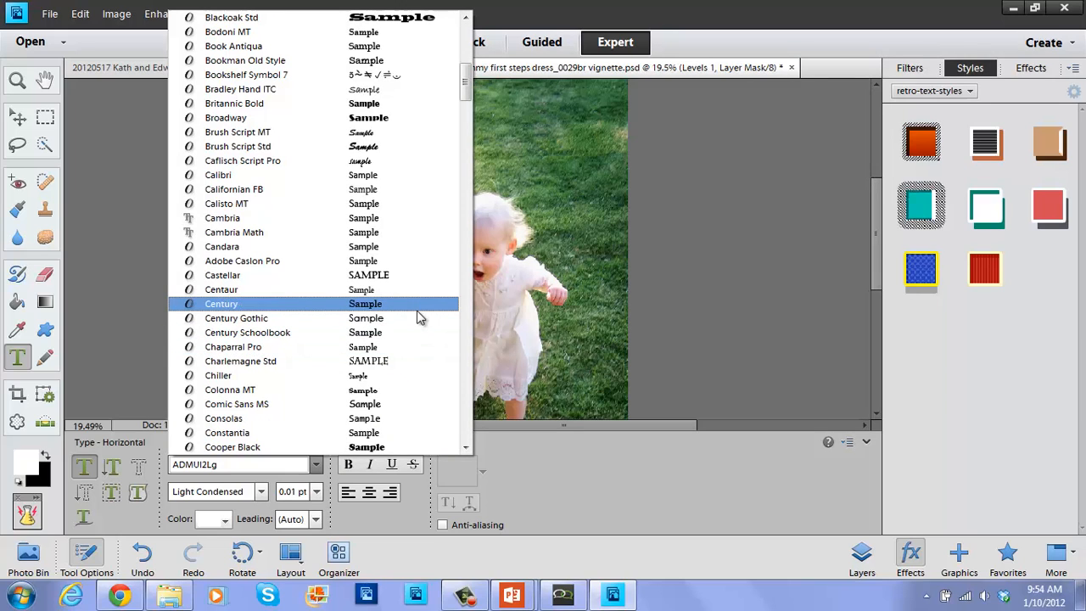
{"action": "left_click", "coordinate": [467, 437]}
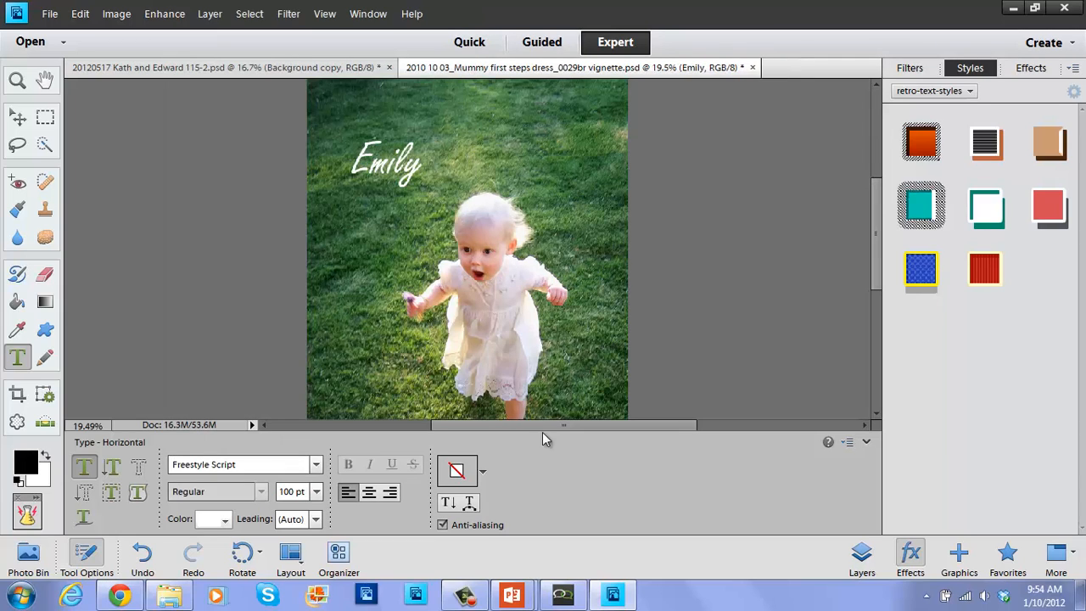
{"action": "left_click", "coordinate": [483, 472]}
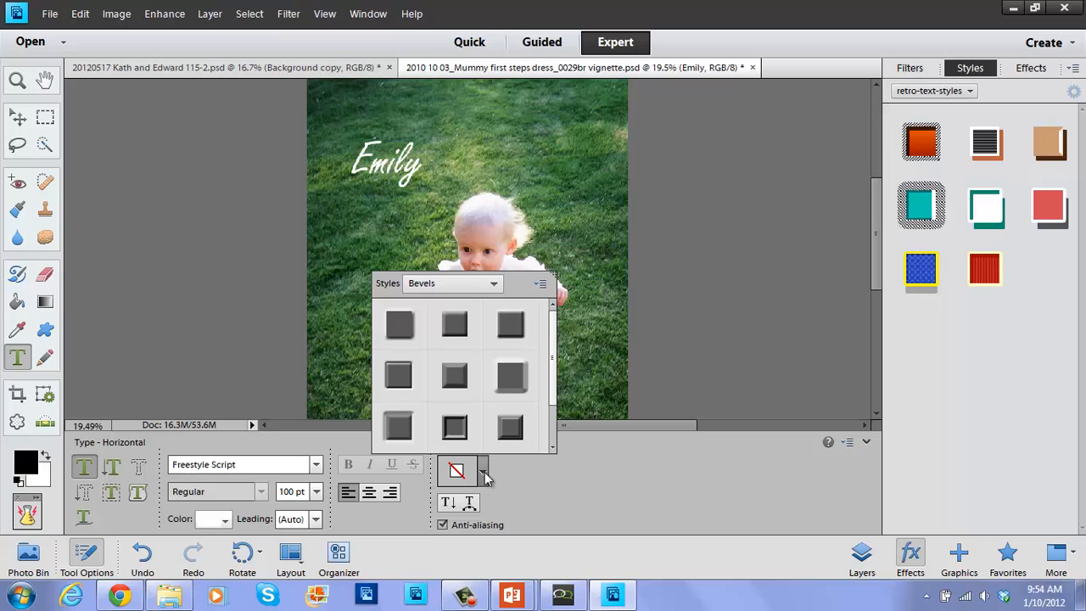
Apply the tan retro-text-styles style with a dark brown outline to the name text.
{"action": "left_click", "coordinate": [452, 290]}
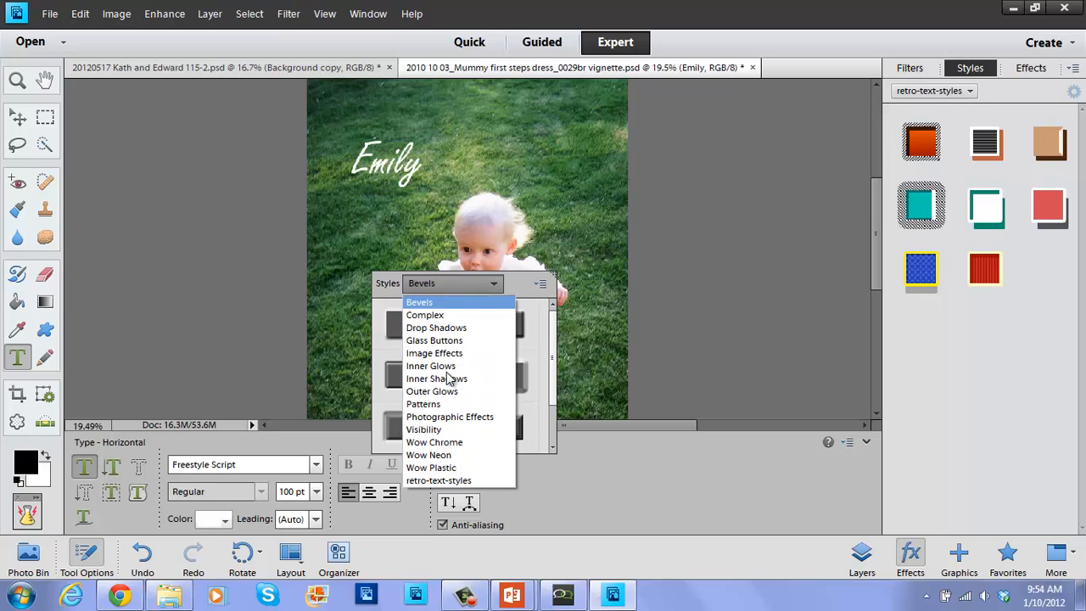
{"action": "left_click", "coordinate": [456, 482]}
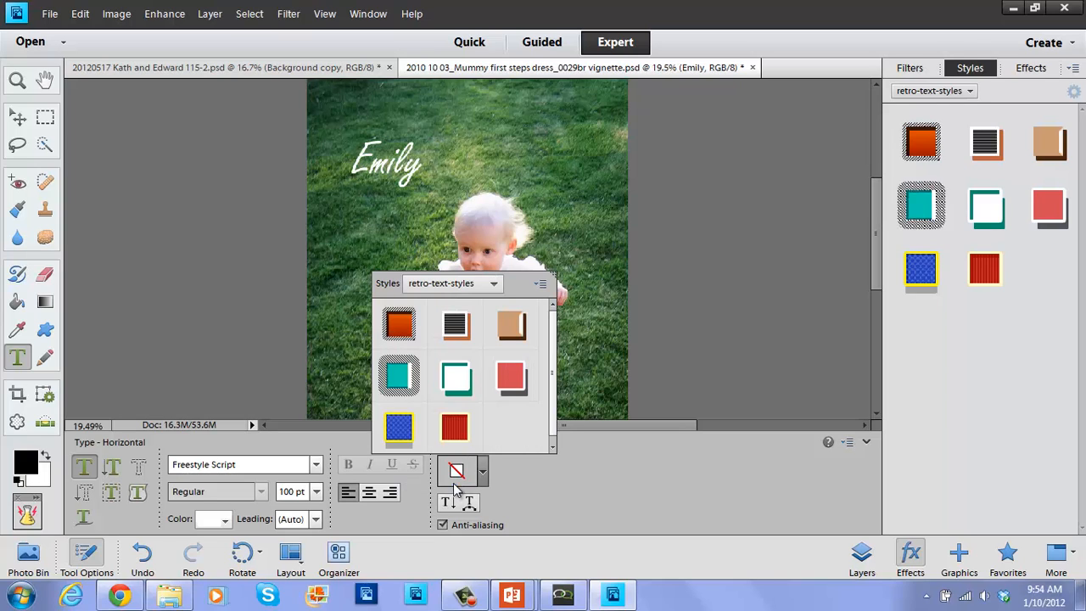
{"action": "left_click", "coordinate": [507, 330]}
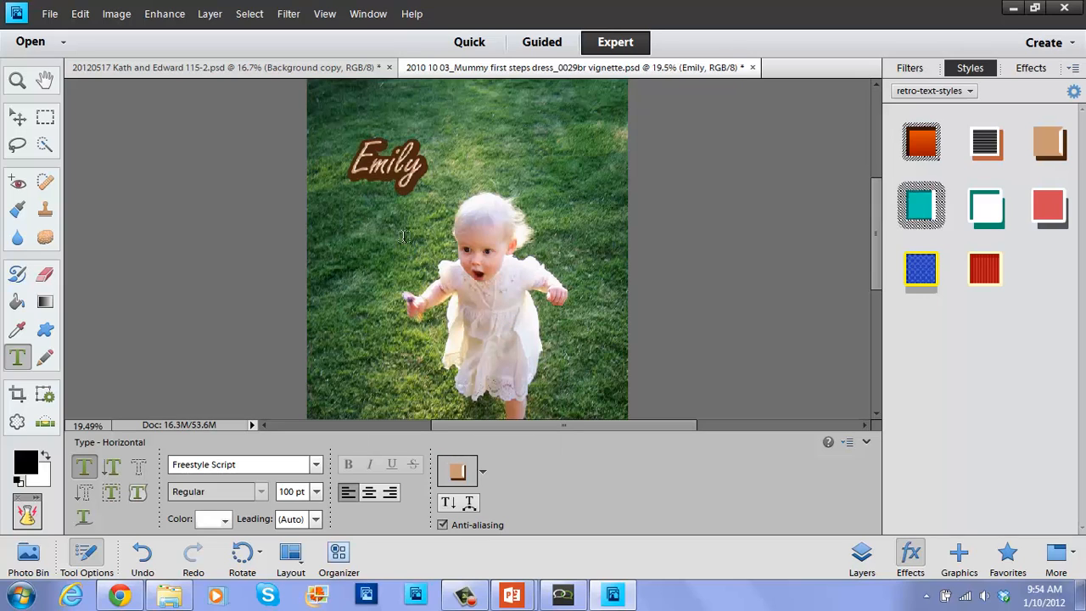
{"action": "left_click", "coordinate": [18, 118]}
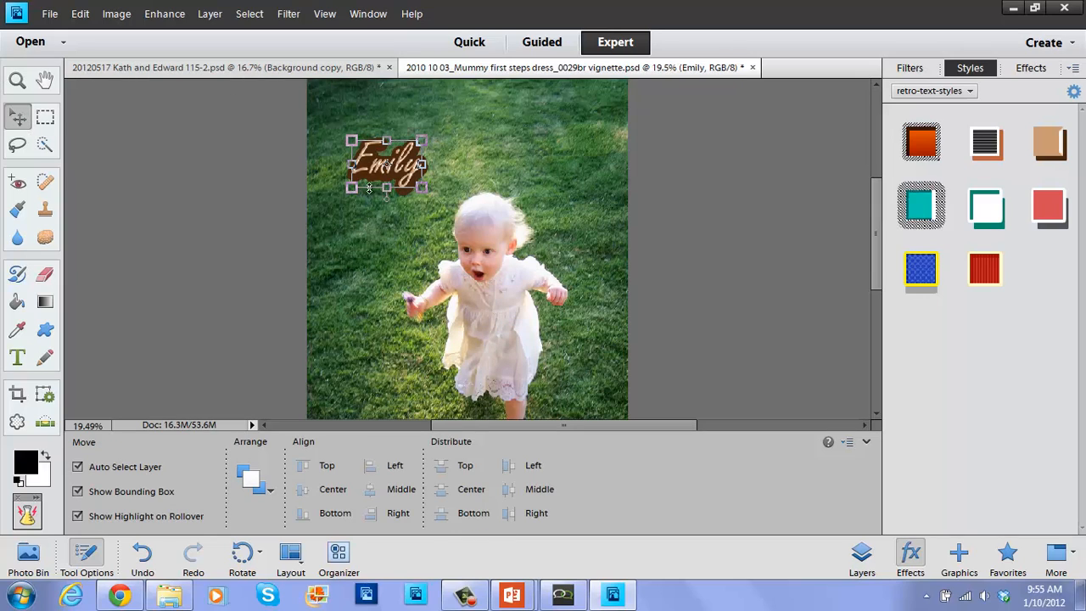
Scale the name text proportionally to 263.27% and commit the transform.
{"action": "left_click", "coordinate": [423, 187]}
{"action": "left_click_drag", "start_coordinate": [468, 201], "coordinate": [539, 227]}
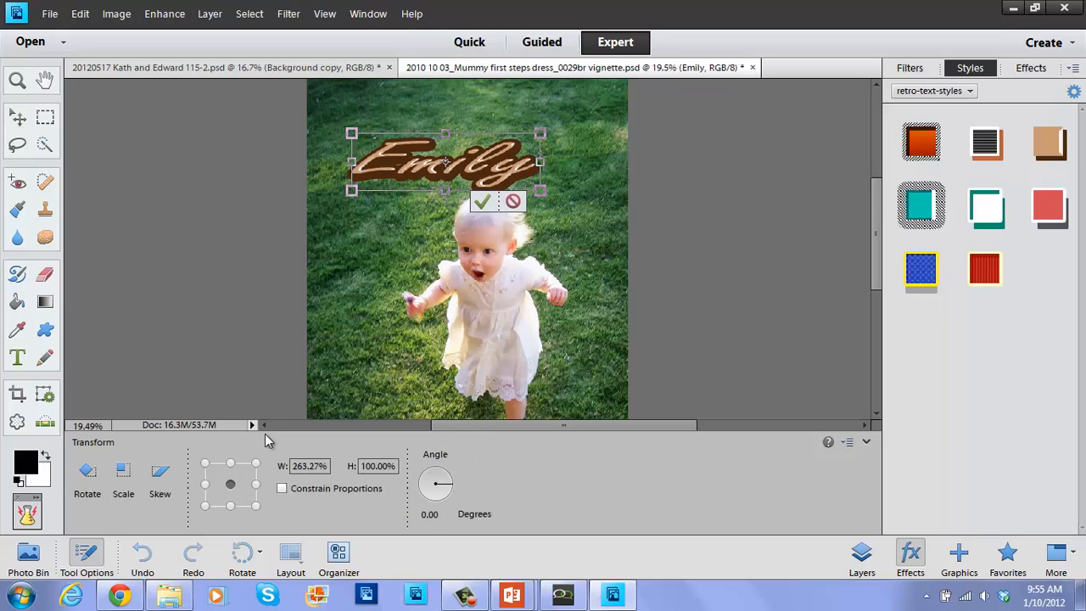
{"action": "left_click", "coordinate": [283, 489]}
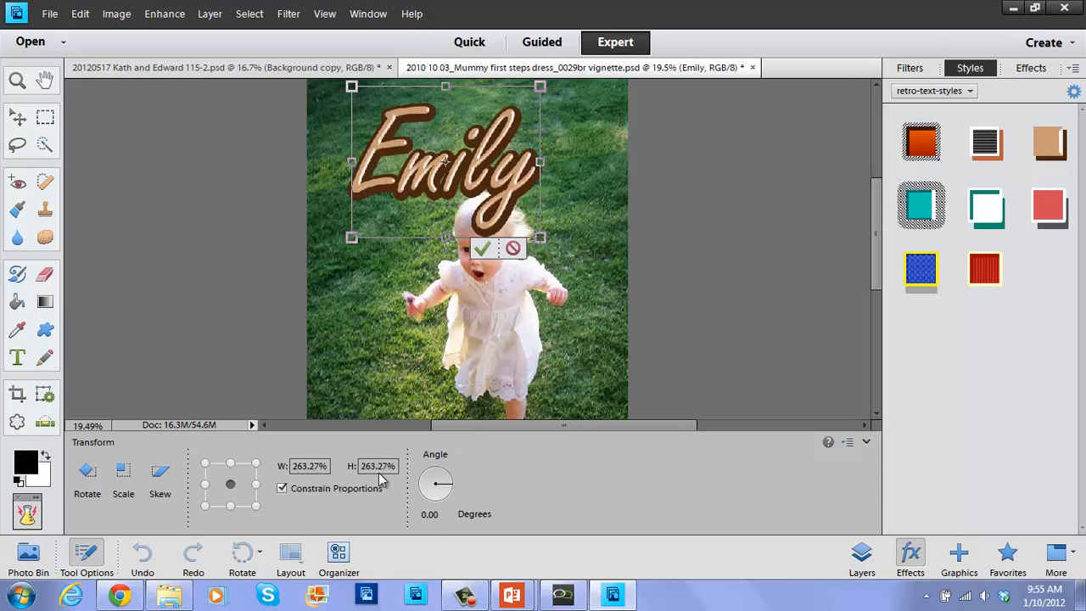
{"action": "left_click", "coordinate": [482, 247]}
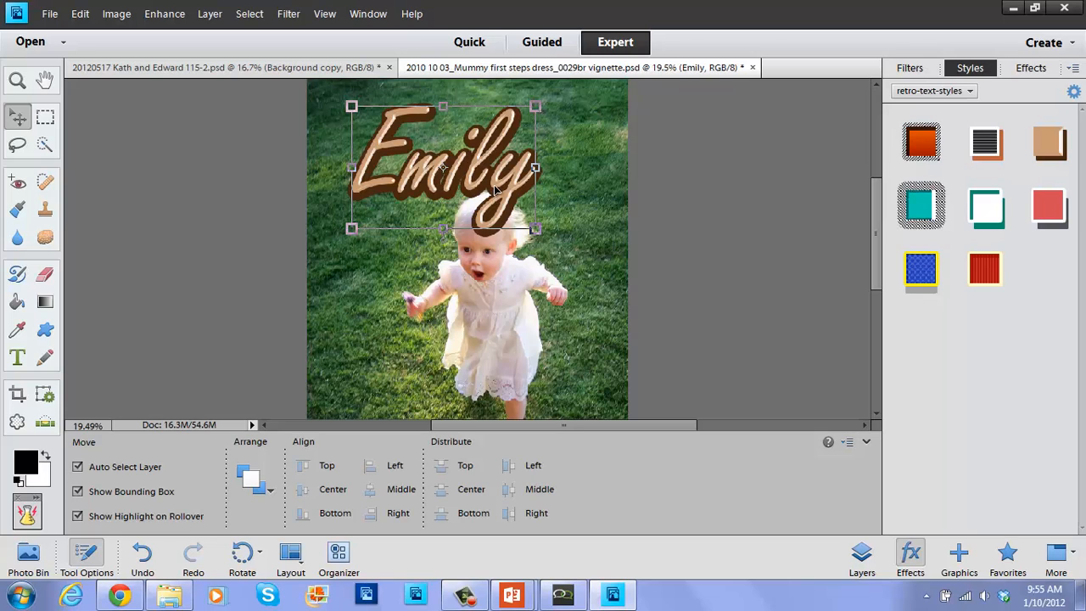
Try eight retro-text-styles on the name, ending with the pink and cream outlined retro-gf-03 style.
{"action": "left_click", "coordinate": [1050, 205]}
{"action": "left_click", "coordinate": [977, 212]}
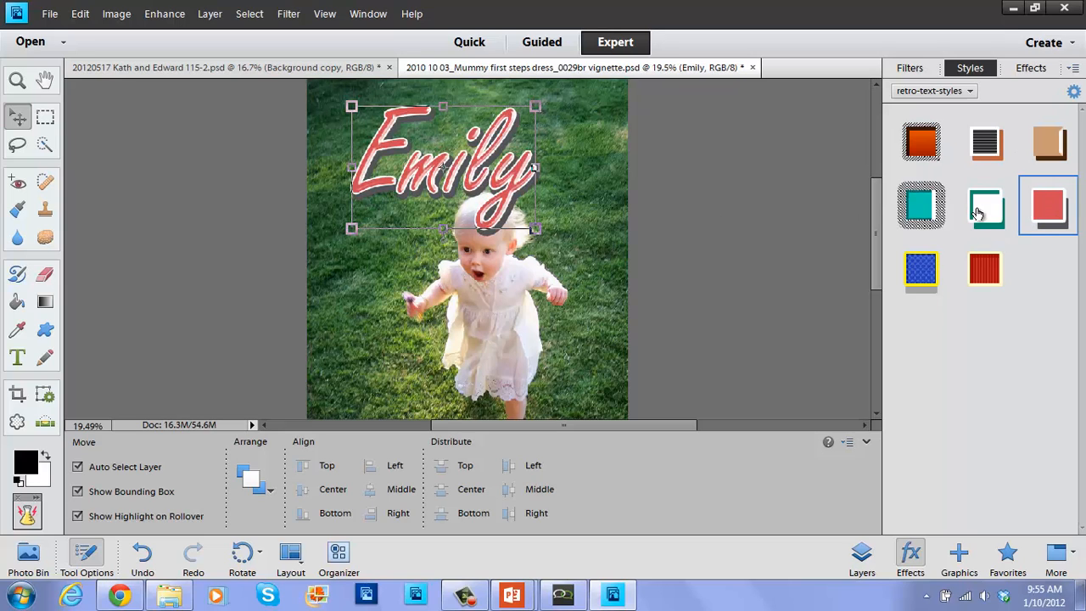
{"action": "left_click", "coordinate": [922, 215]}
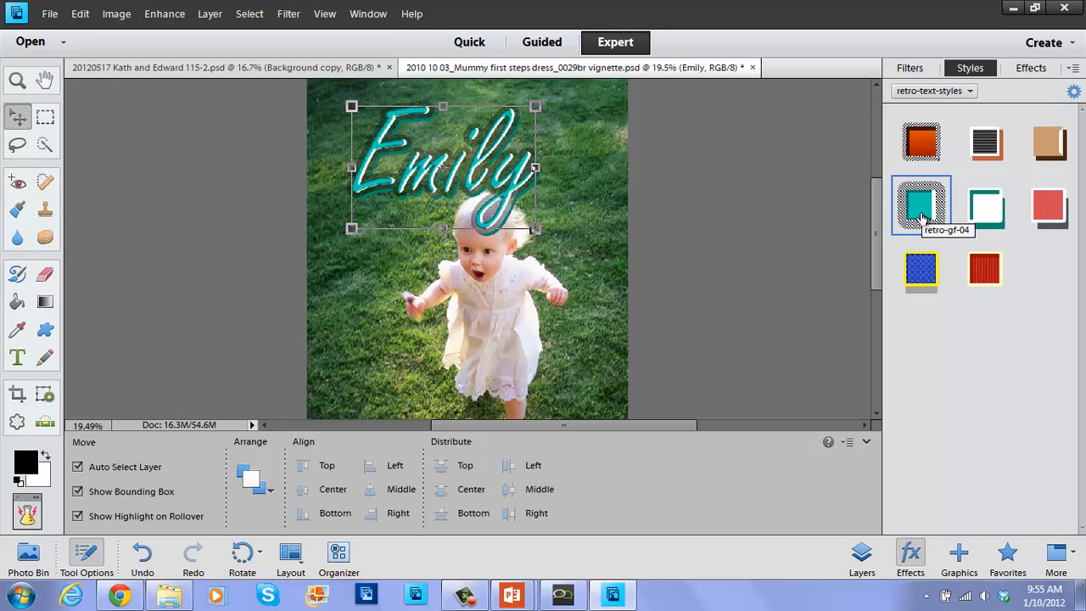
{"action": "left_click", "coordinate": [921, 270]}
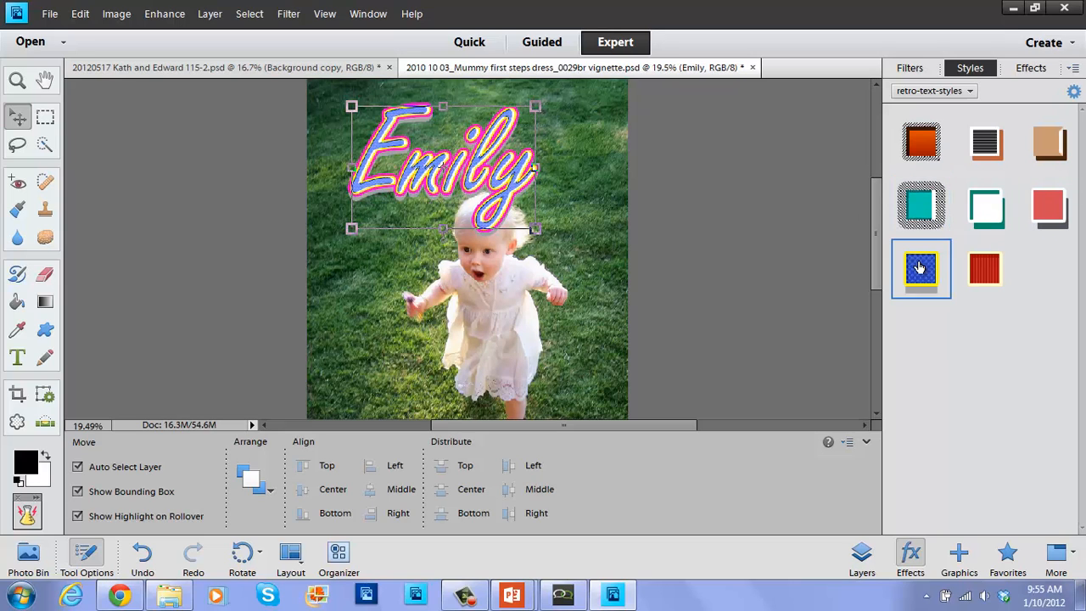
{"action": "left_click", "coordinate": [991, 272]}
{"action": "left_click", "coordinate": [924, 143]}
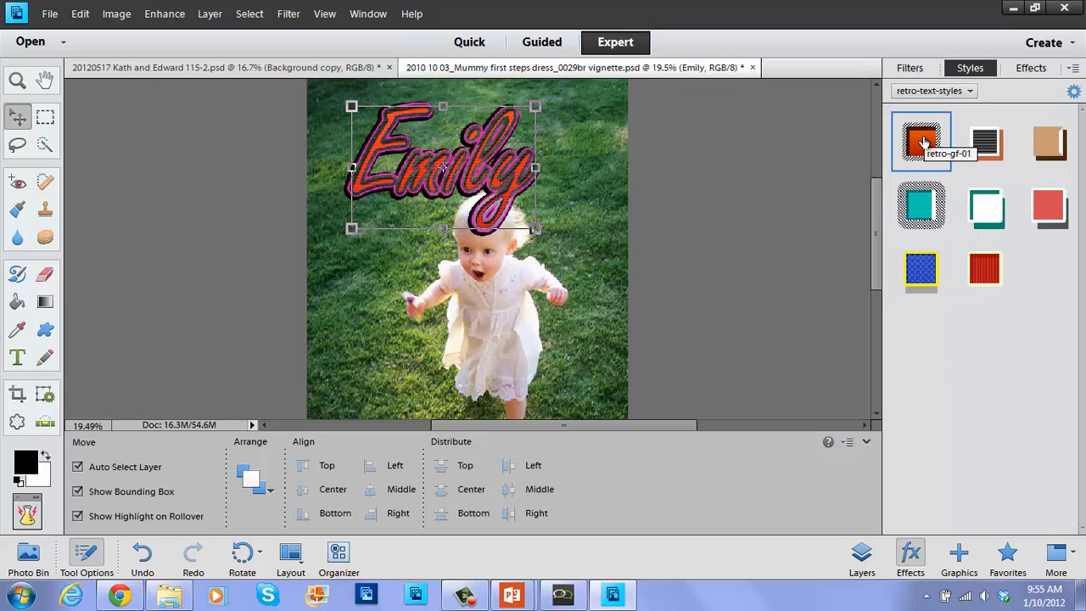
{"action": "left_click", "coordinate": [1002, 148]}
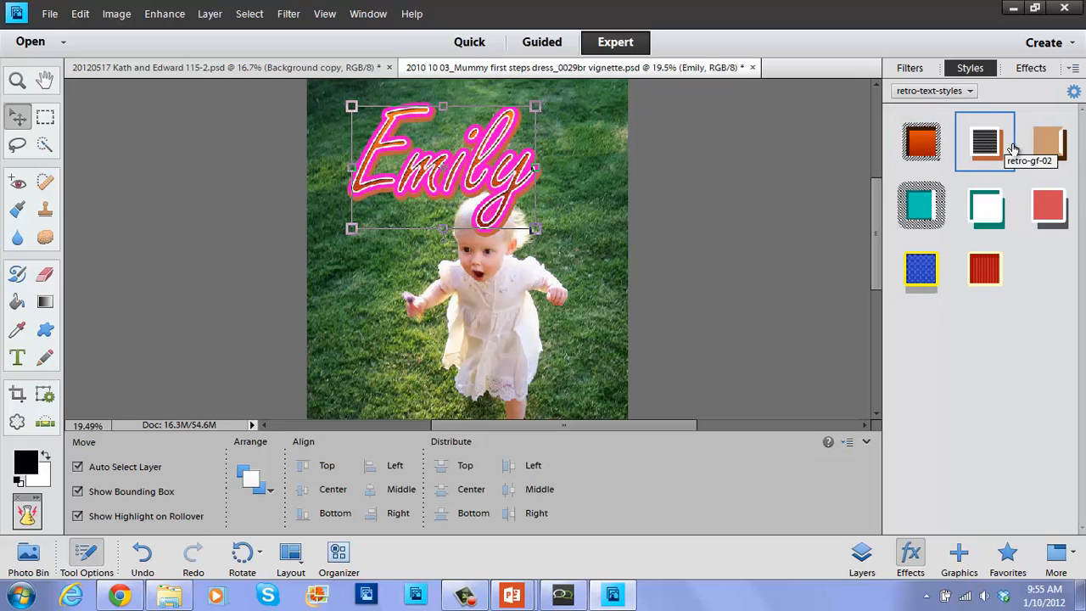
{"action": "left_click", "coordinate": [1051, 153]}
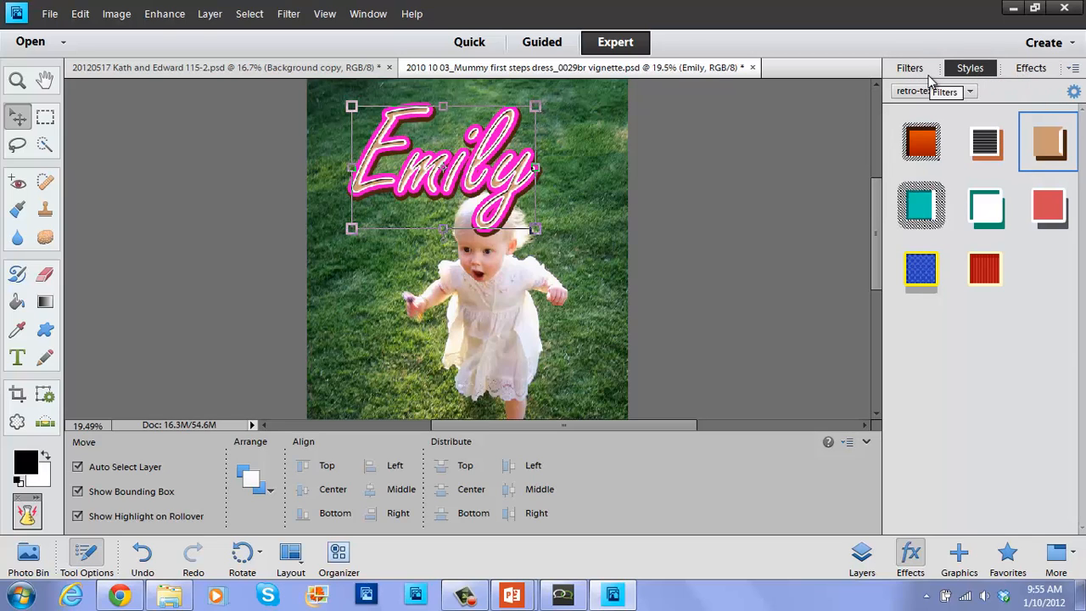
Clear the Emily layer's old style and apply the red striped retro-gf-08 style.
{"action": "left_click", "coordinate": [863, 554]}
{"action": "right_click", "coordinate": [1060, 196]}
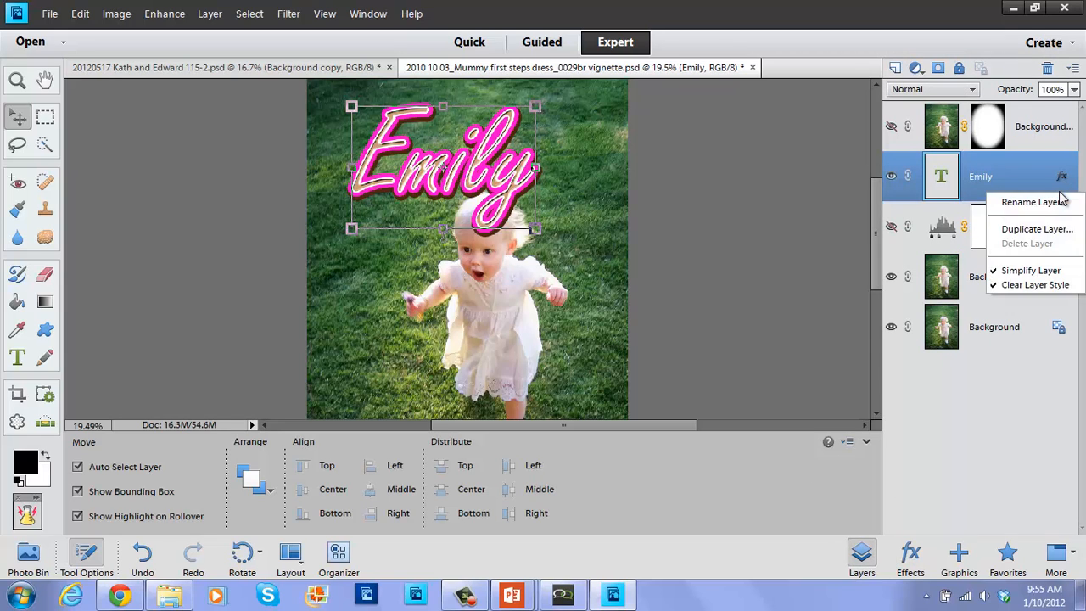
{"action": "left_click", "coordinate": [1057, 289]}
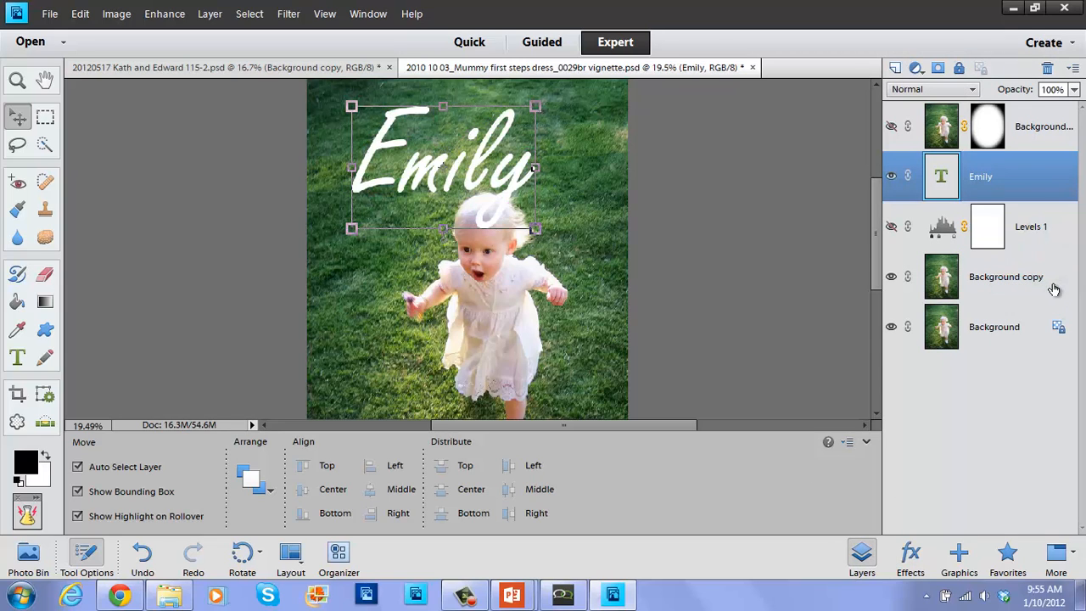
{"action": "left_click", "coordinate": [909, 560]}
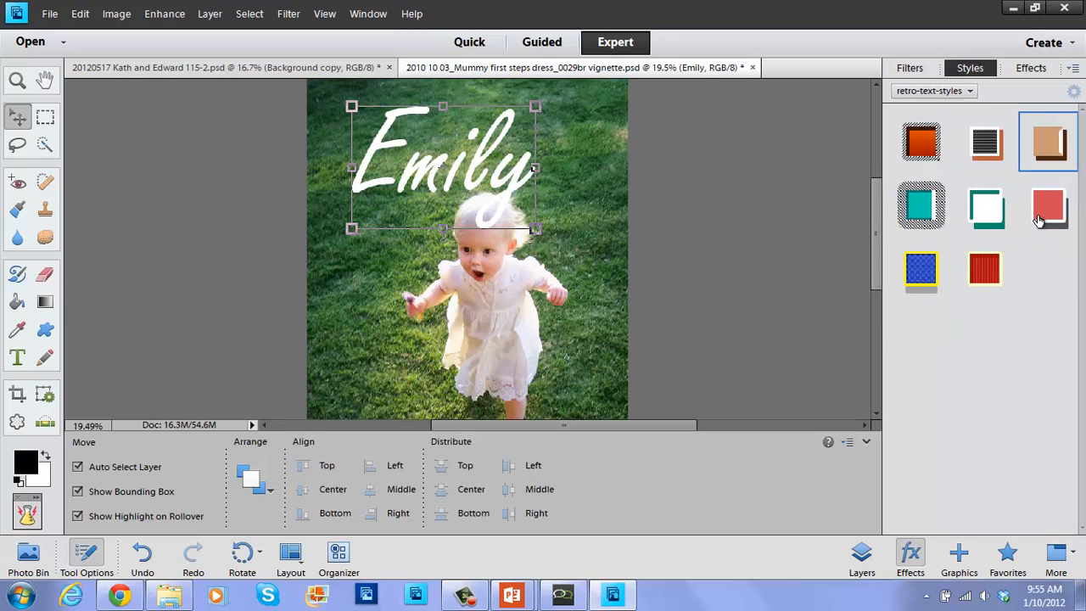
{"action": "left_click", "coordinate": [995, 276]}
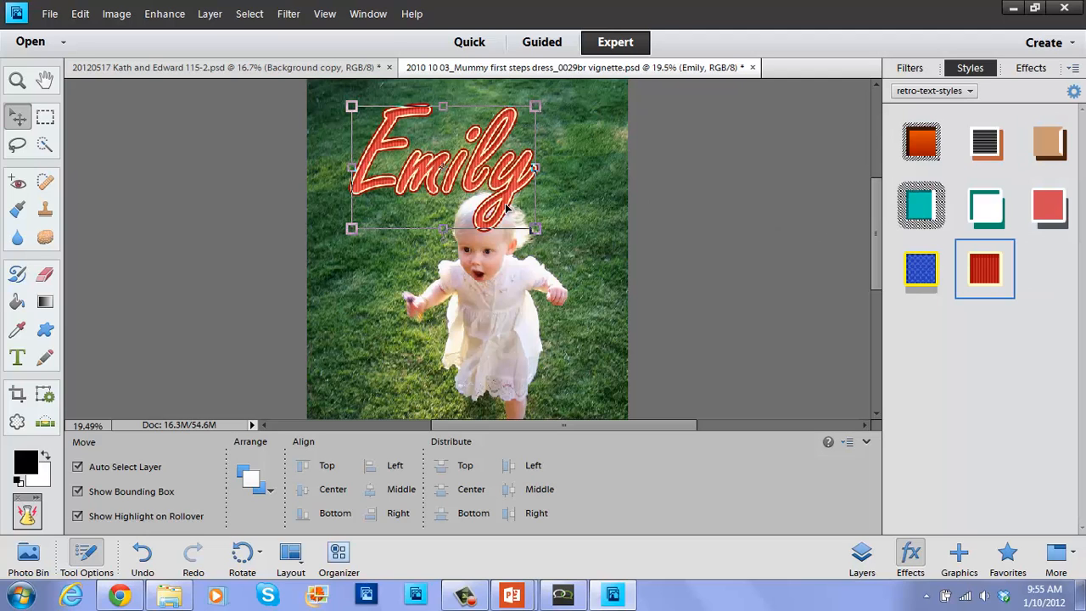
Try shrinking the Emily text twice, cancel both resizes, then select the Background layer.
{"action": "left_click_drag", "start_coordinate": [533, 229], "coordinate": [496, 207]}
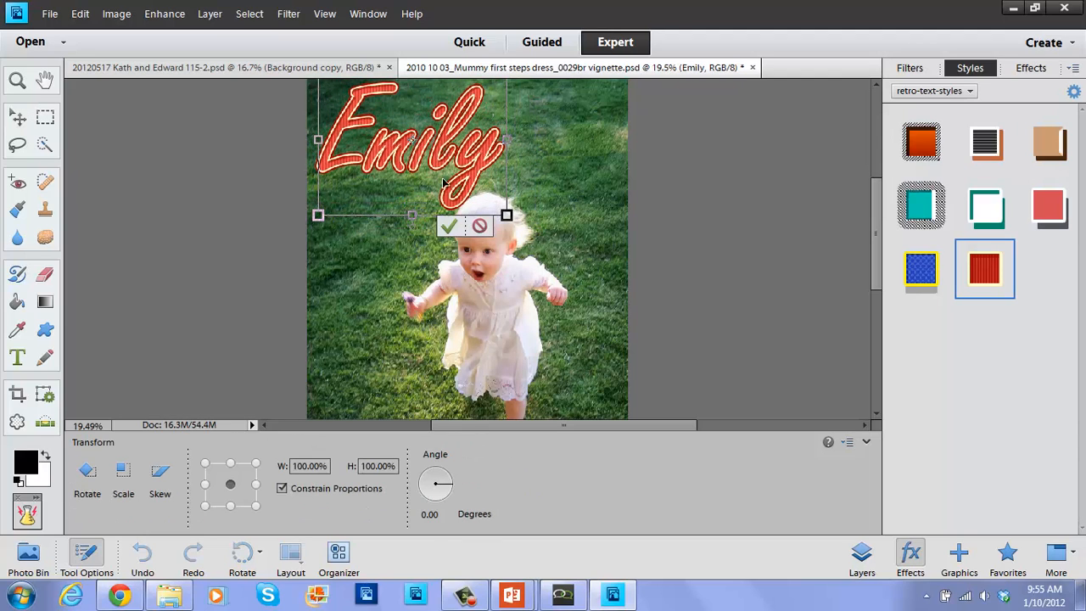
{"action": "left_click", "coordinate": [480, 226]}
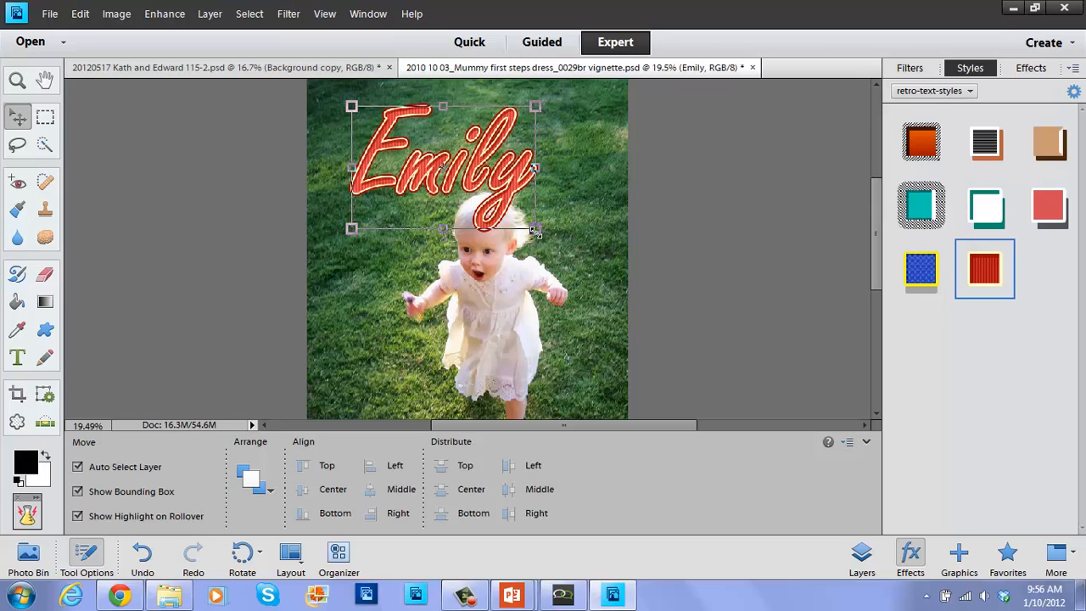
{"action": "left_click_drag", "start_coordinate": [538, 230], "coordinate": [509, 258]}
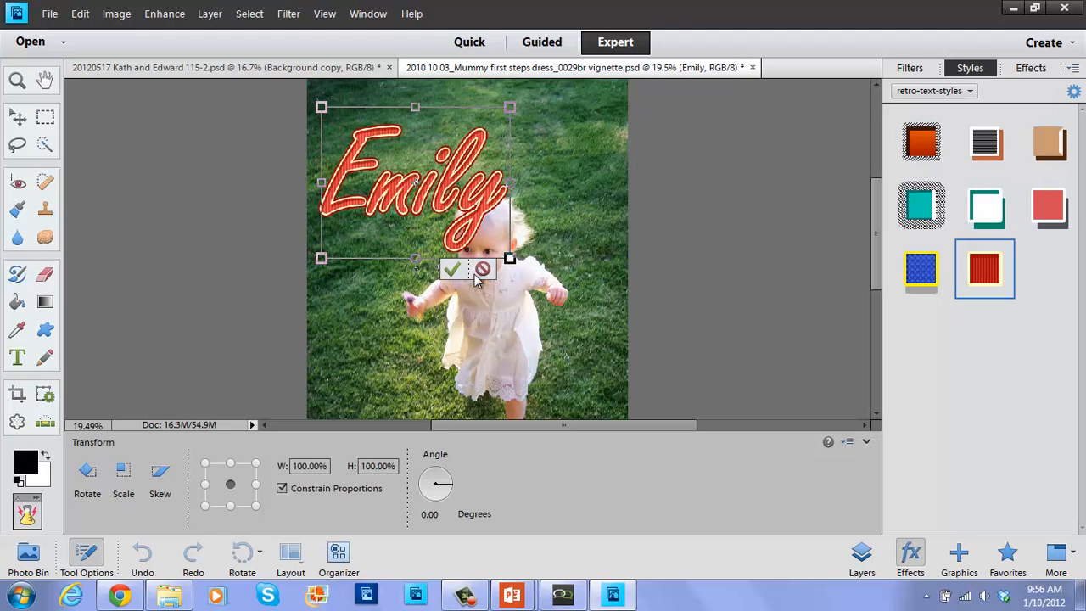
{"action": "left_click", "coordinate": [483, 270]}
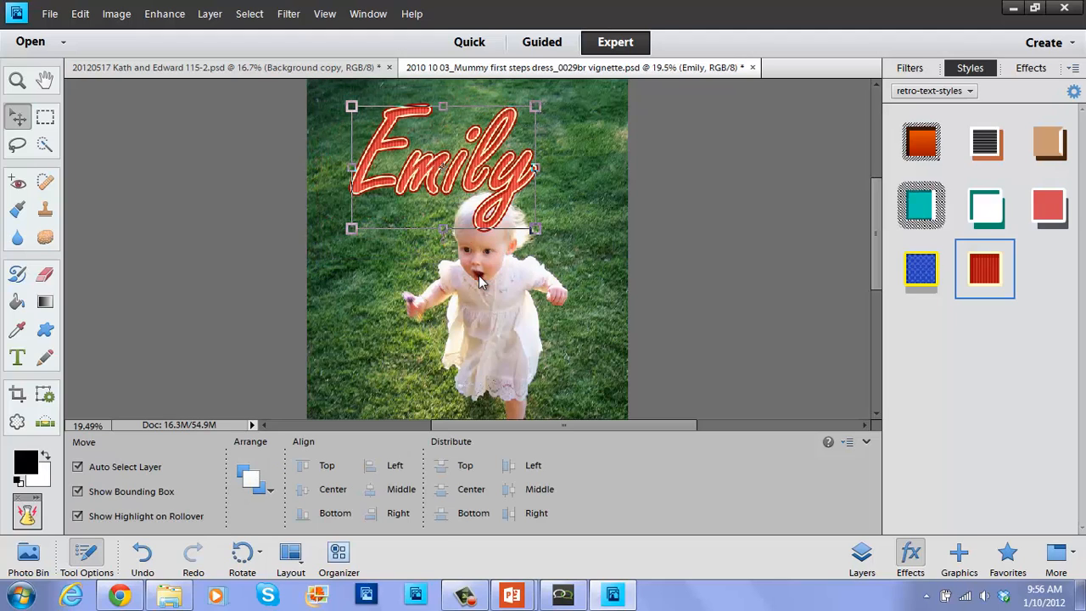
{"action": "left_click", "coordinate": [608, 303]}
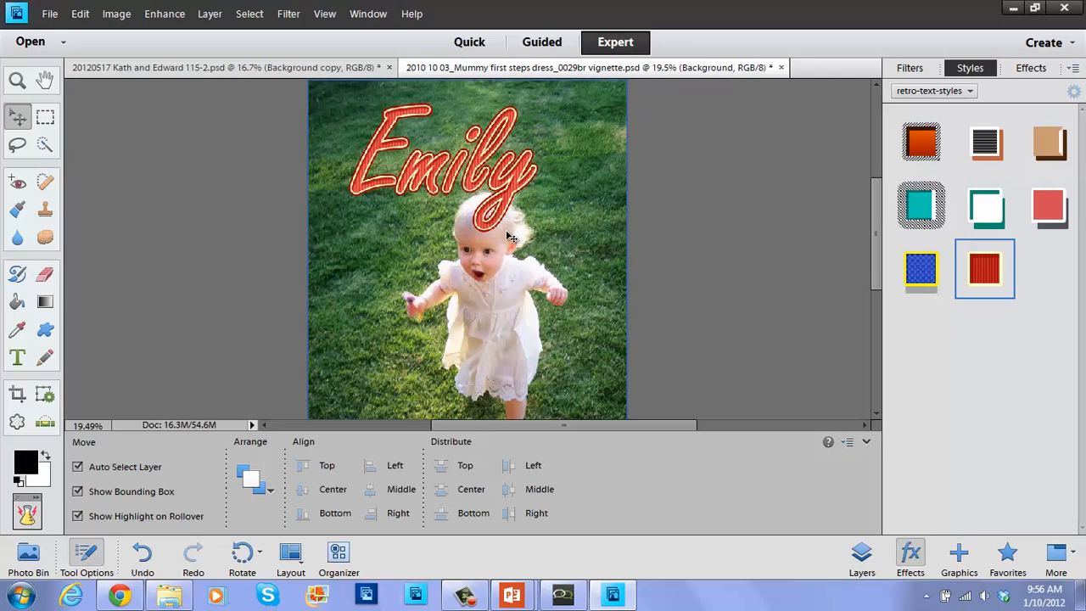
{"action": "left_click", "coordinate": [948, 92]}
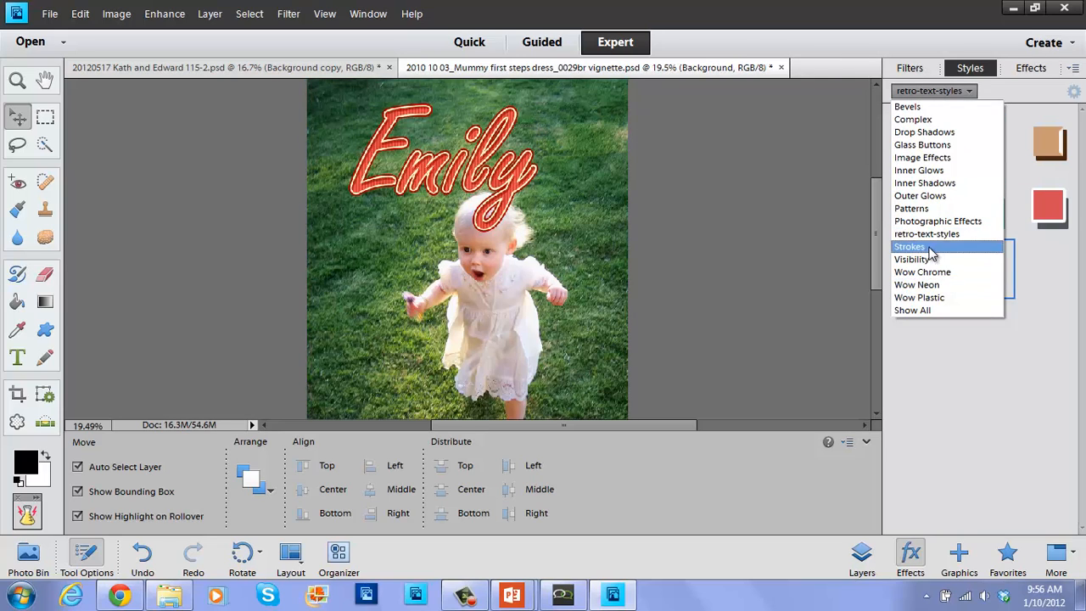
{"action": "left_click", "coordinate": [1042, 284]}
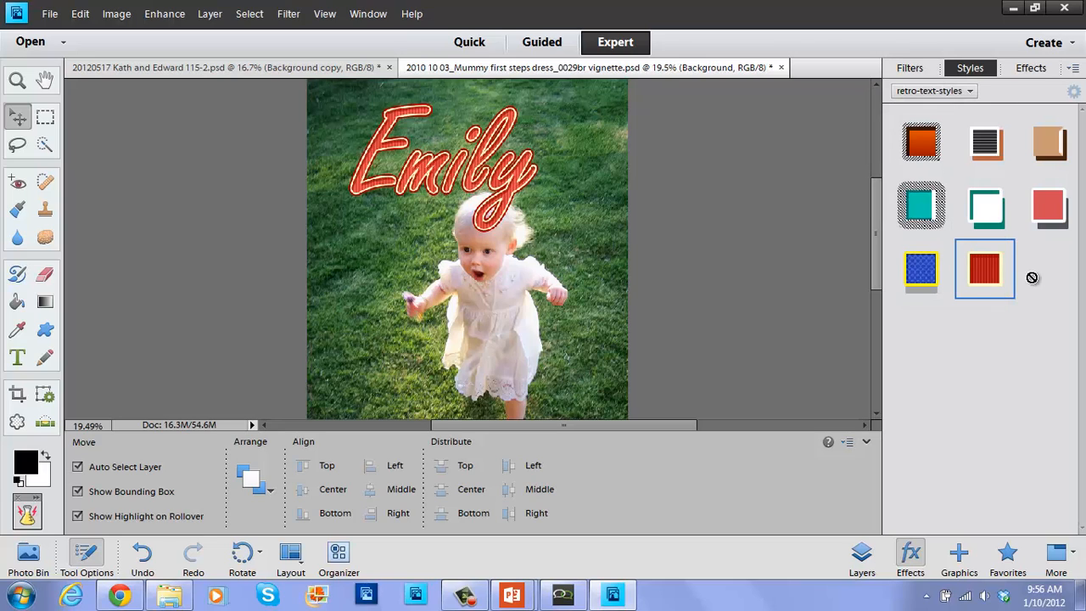
{"action": "right_click", "coordinate": [980, 283]}
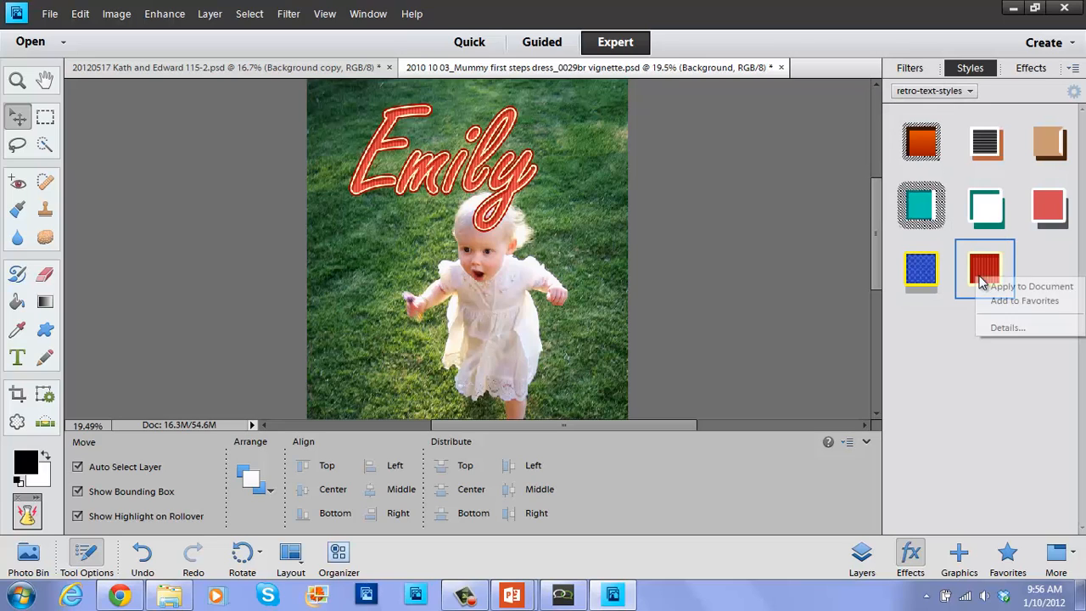
{"action": "left_click", "coordinate": [979, 250]}
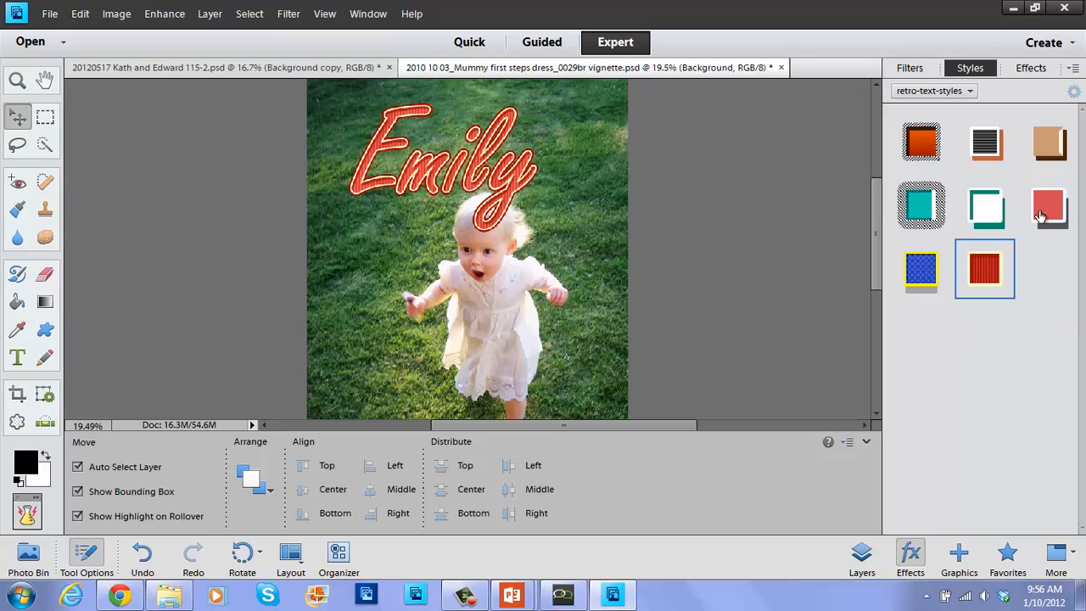
{"action": "left_click", "coordinate": [1074, 69]}
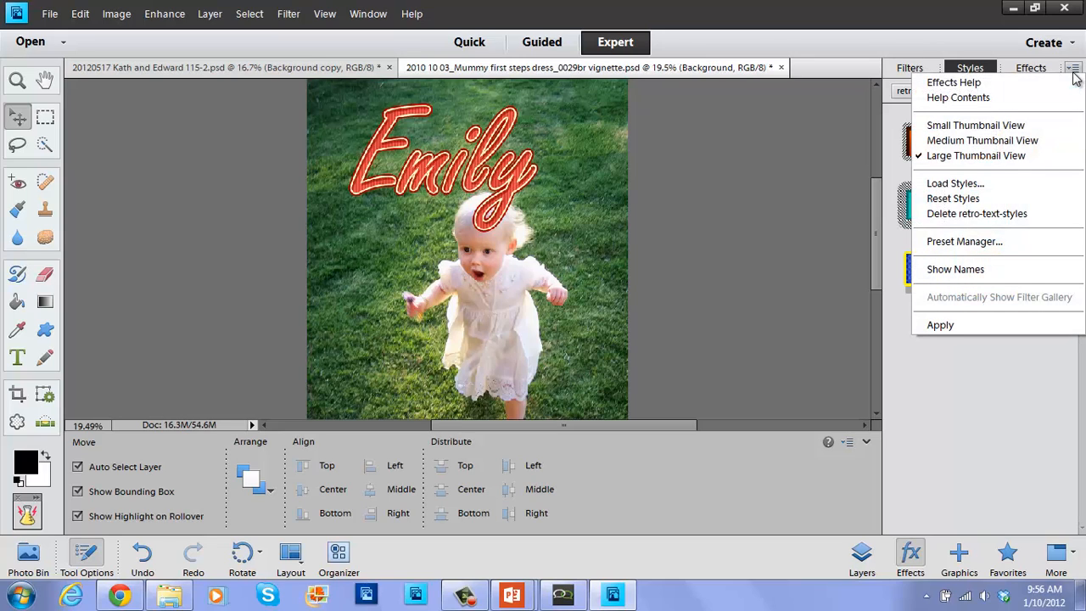
{"action": "left_click", "coordinate": [983, 242]}
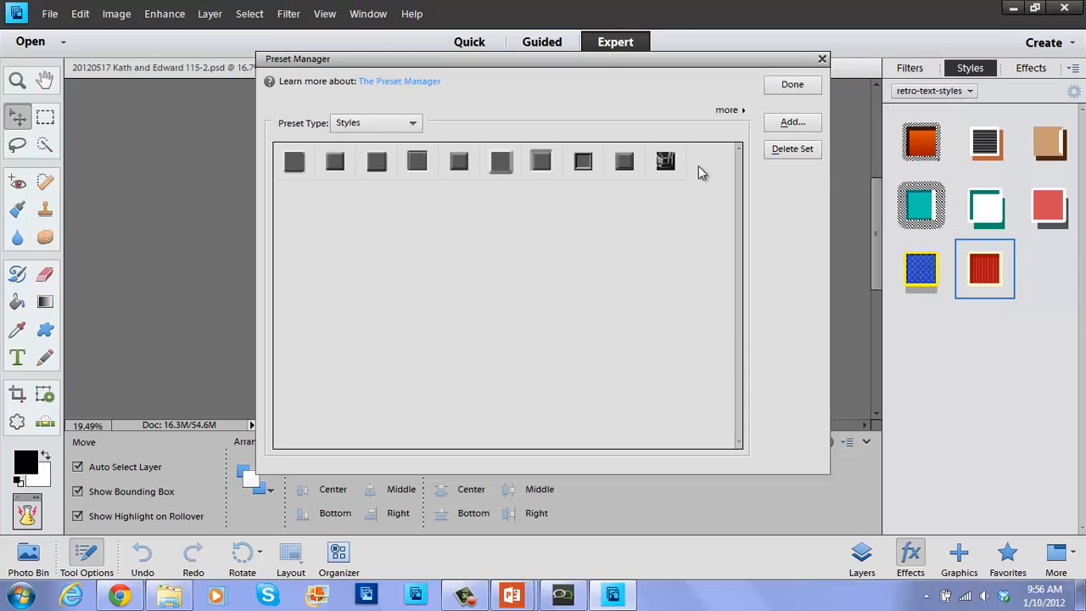
{"action": "left_click", "coordinate": [357, 125]}
{"action": "left_click", "coordinate": [416, 123]}
{"action": "left_click", "coordinate": [823, 60]}
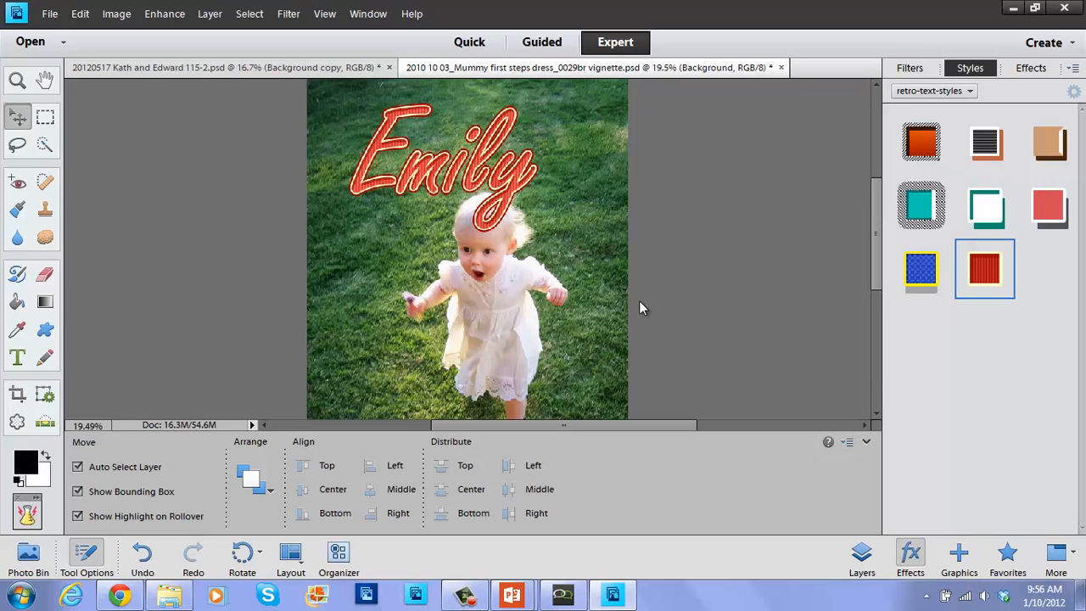
{"action": "left_click", "coordinate": [512, 594]}
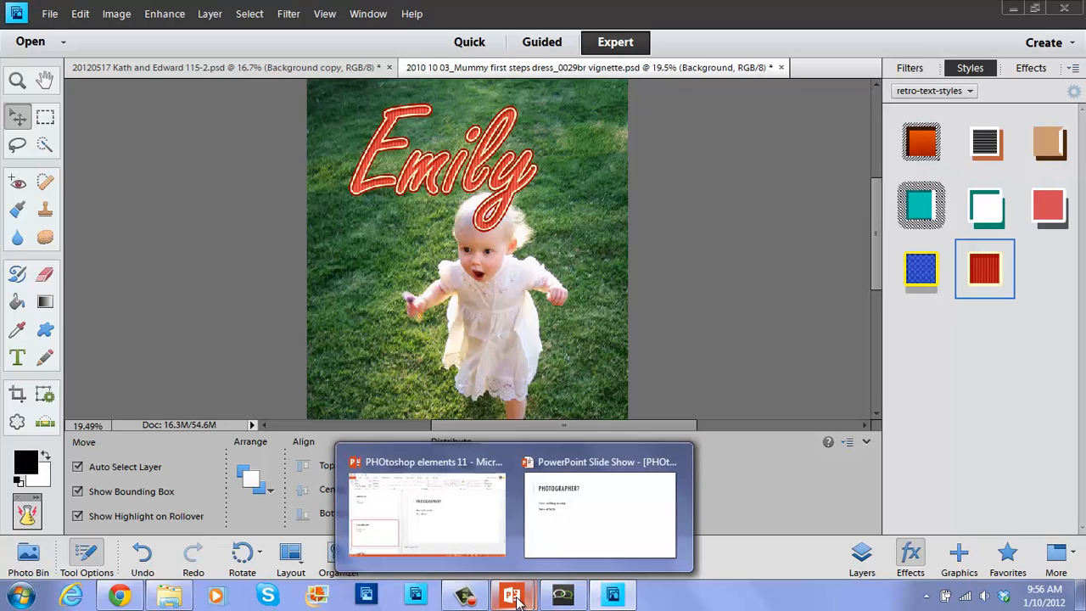
Move the PowerPoint slide show on to the SCRAPPER? slide, then return to Elements.
{"action": "left_click", "coordinate": [544, 550]}
{"action": "left_click", "coordinate": [580, 512]}
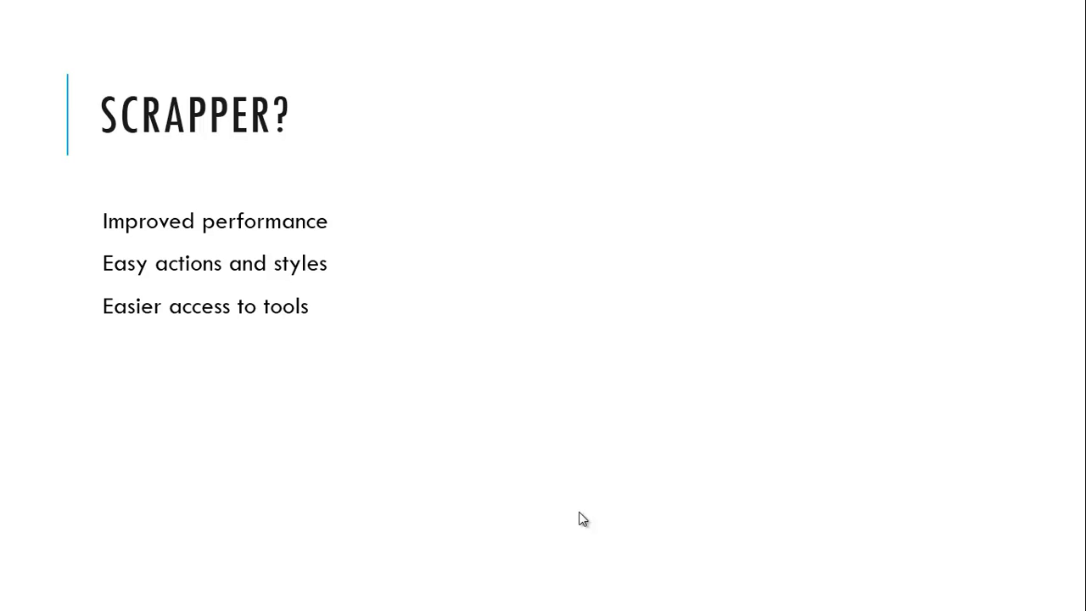
{"action": "key", "text": "alt+Tab"}
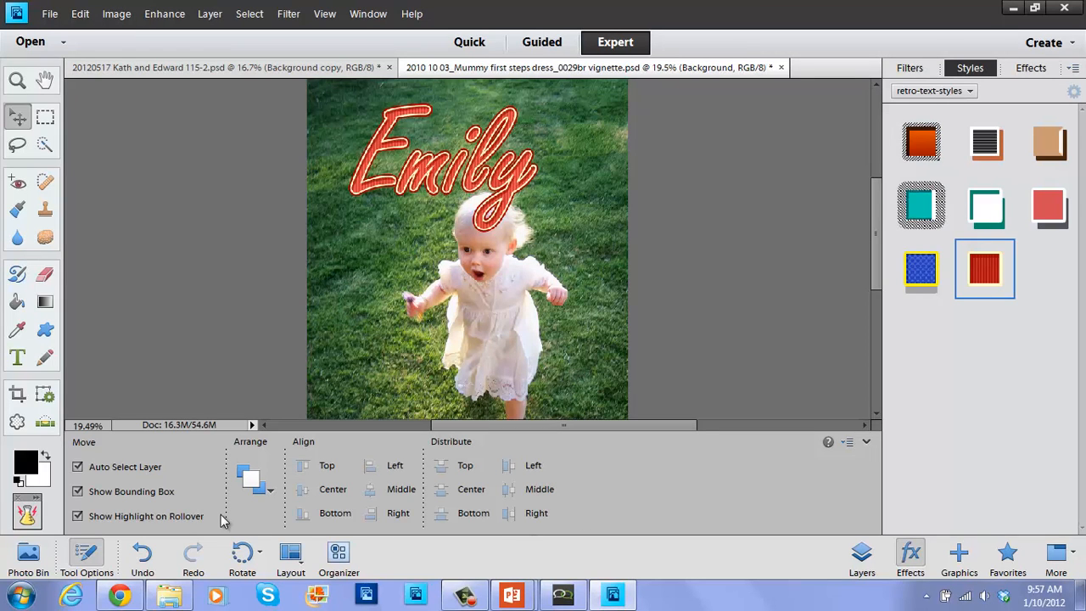
Try the Type, Rectangle and Line tools, settle on Custom Shape, and hide Tool Options.
{"action": "left_click", "coordinate": [15, 360]}
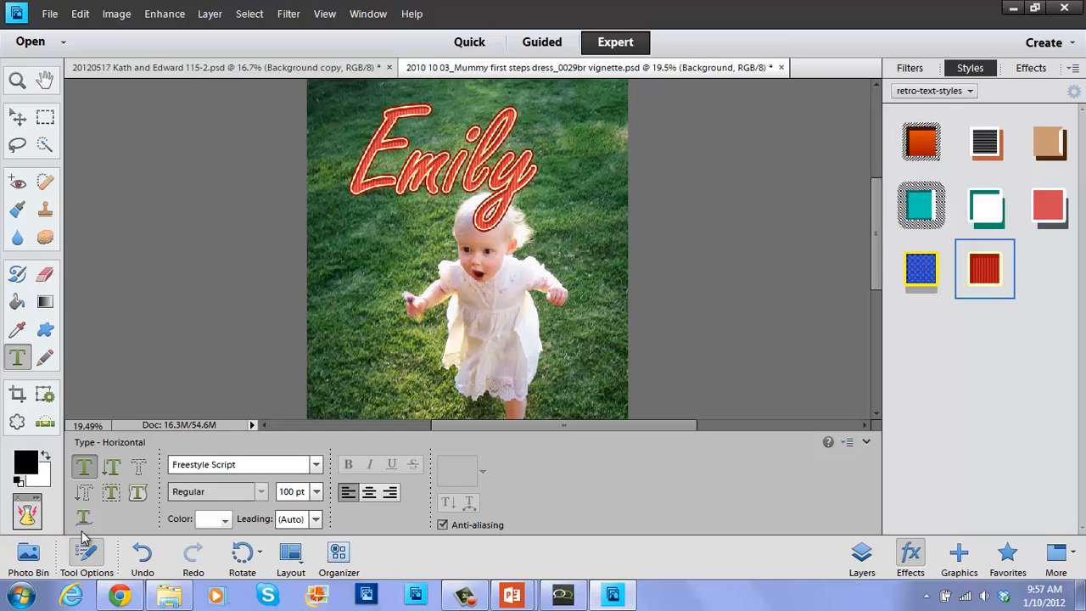
{"action": "left_click", "coordinate": [45, 331]}
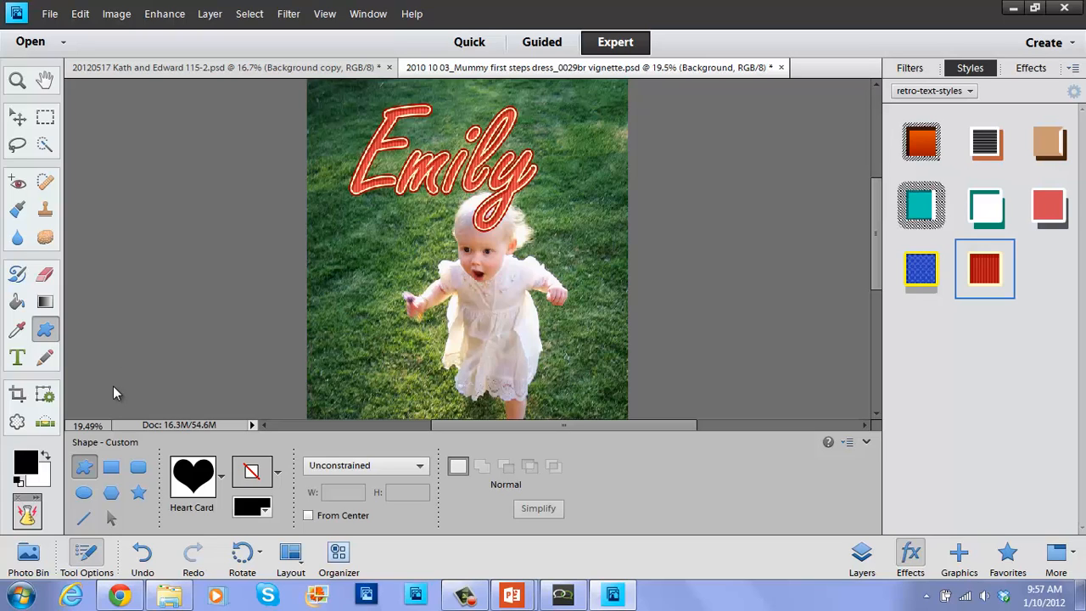
{"action": "left_click", "coordinate": [111, 468]}
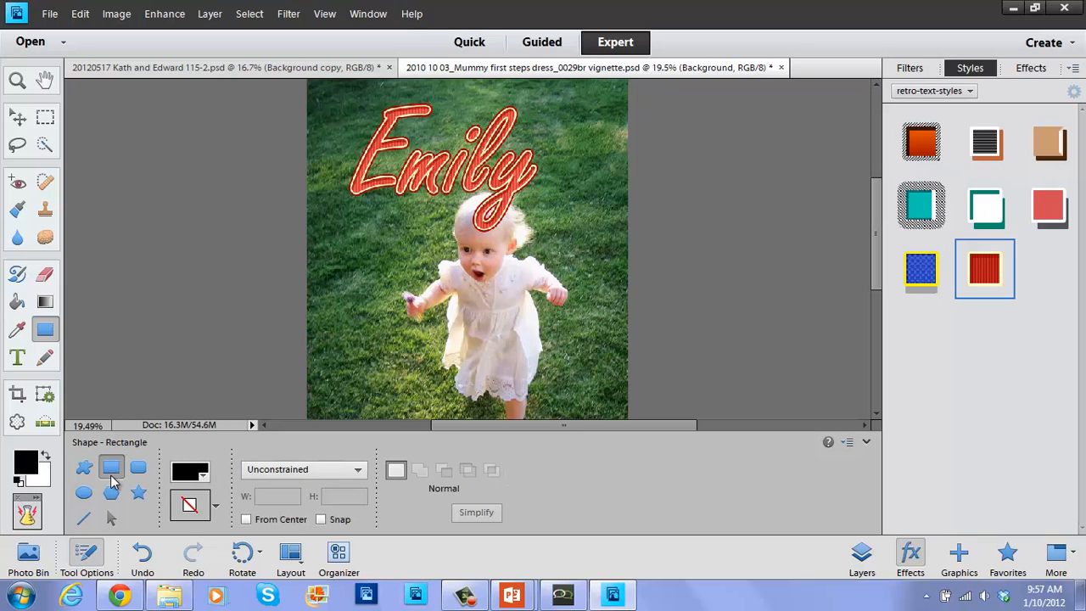
{"action": "left_click", "coordinate": [85, 521]}
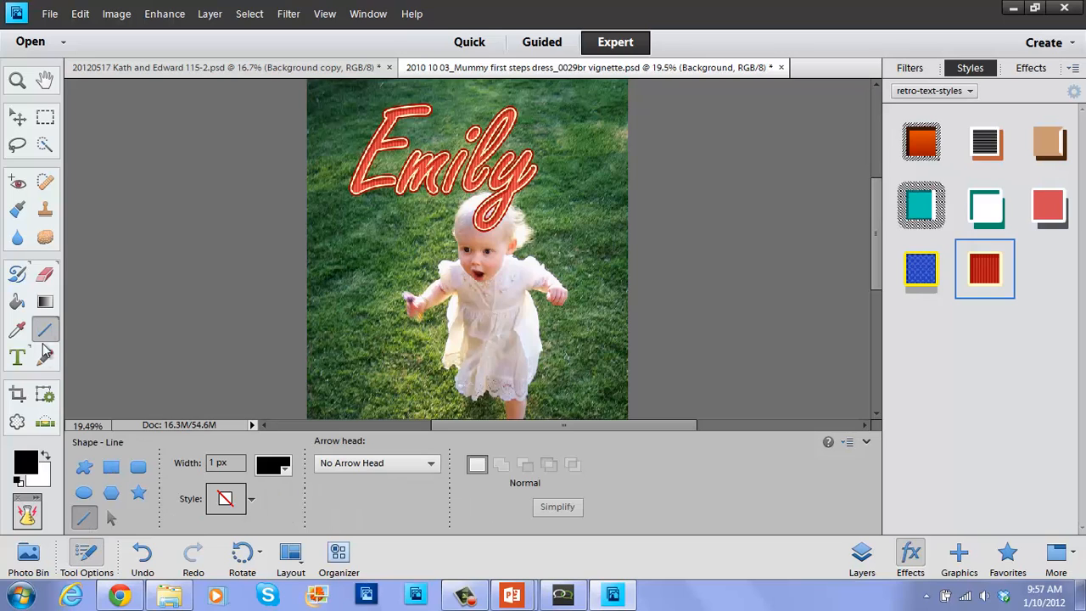
{"action": "left_click", "coordinate": [83, 467]}
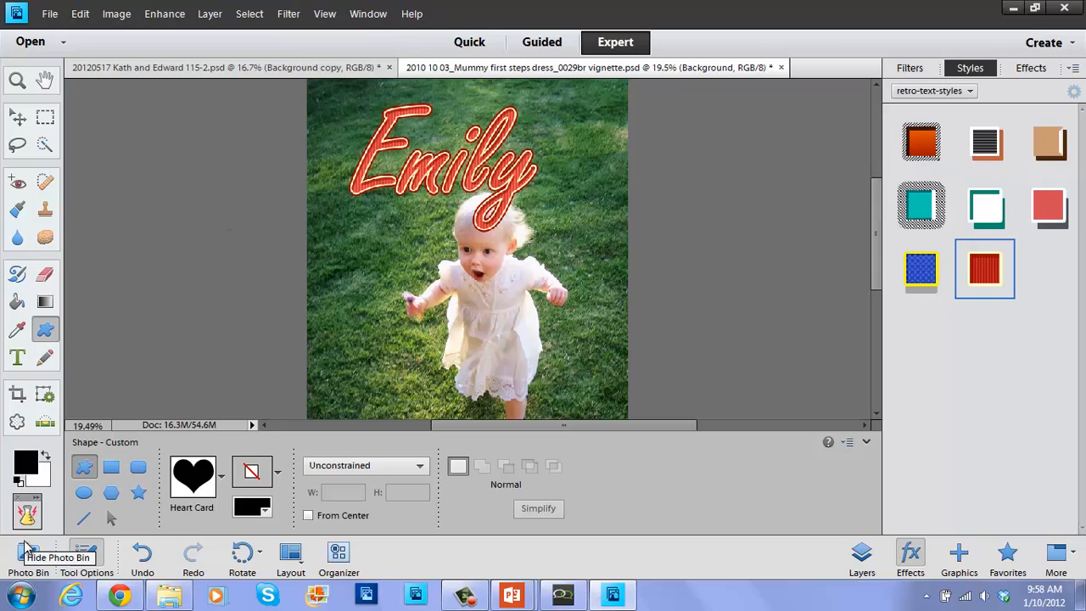
{"action": "left_click", "coordinate": [102, 552]}
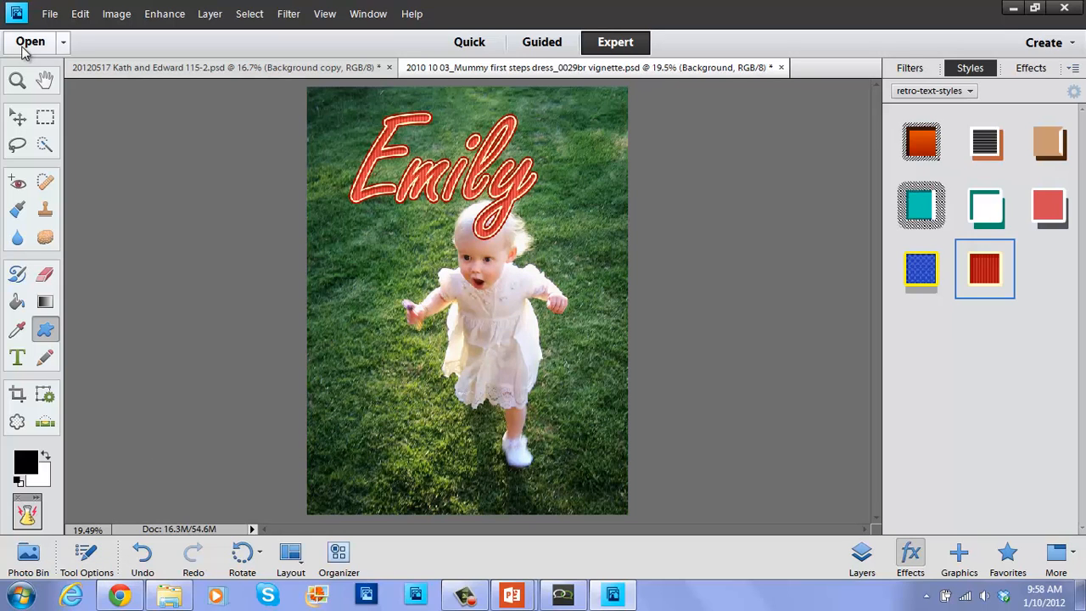
With the Move tool active, show the Actions panel higher up and collapse ProRetouch.
{"action": "left_click", "coordinate": [17, 118]}
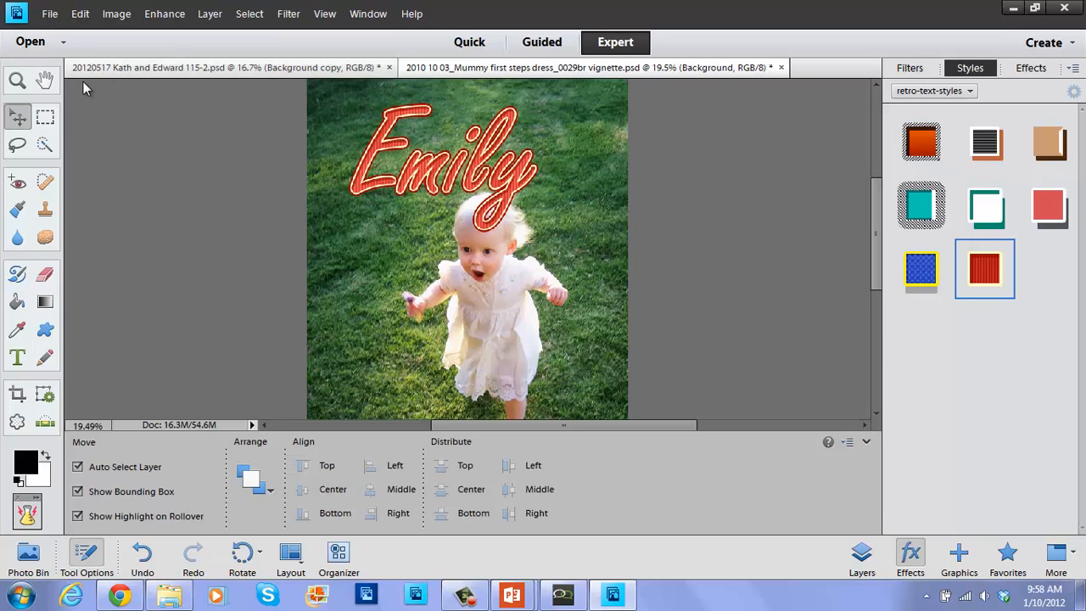
{"action": "left_click", "coordinate": [365, 14]}
{"action": "left_click", "coordinate": [367, 87]}
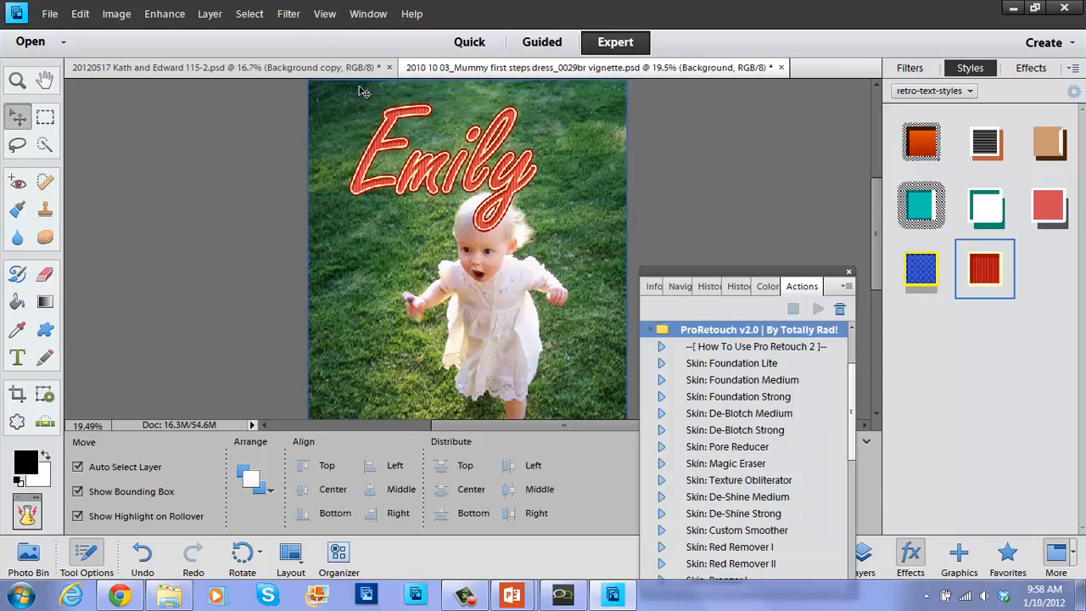
{"action": "left_click_drag", "start_coordinate": [812, 276], "coordinate": [810, 94]}
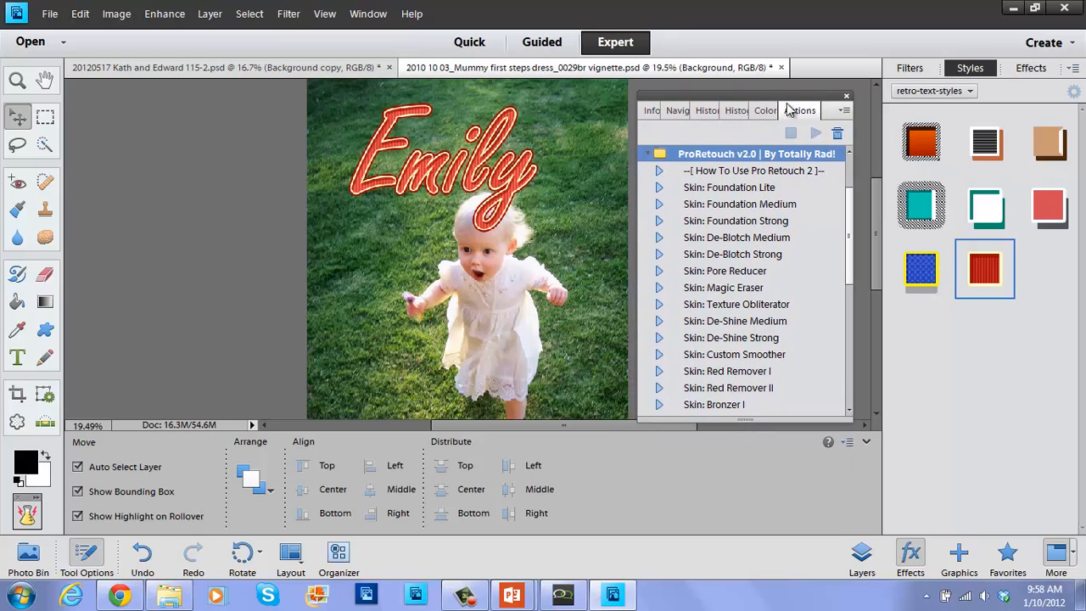
{"action": "left_click", "coordinate": [648, 156]}
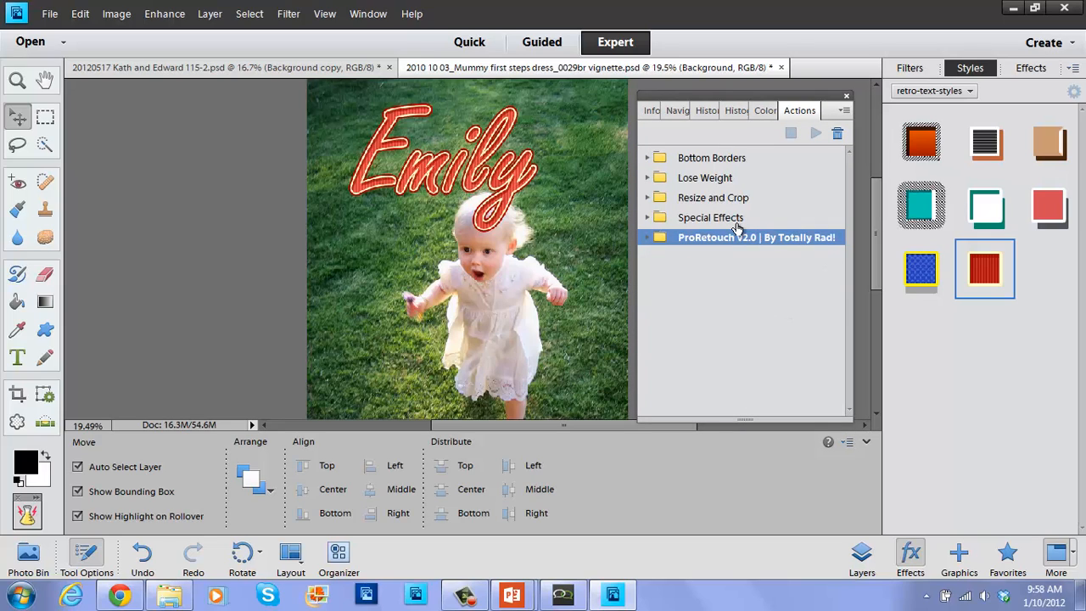
{"action": "left_click", "coordinate": [735, 270]}
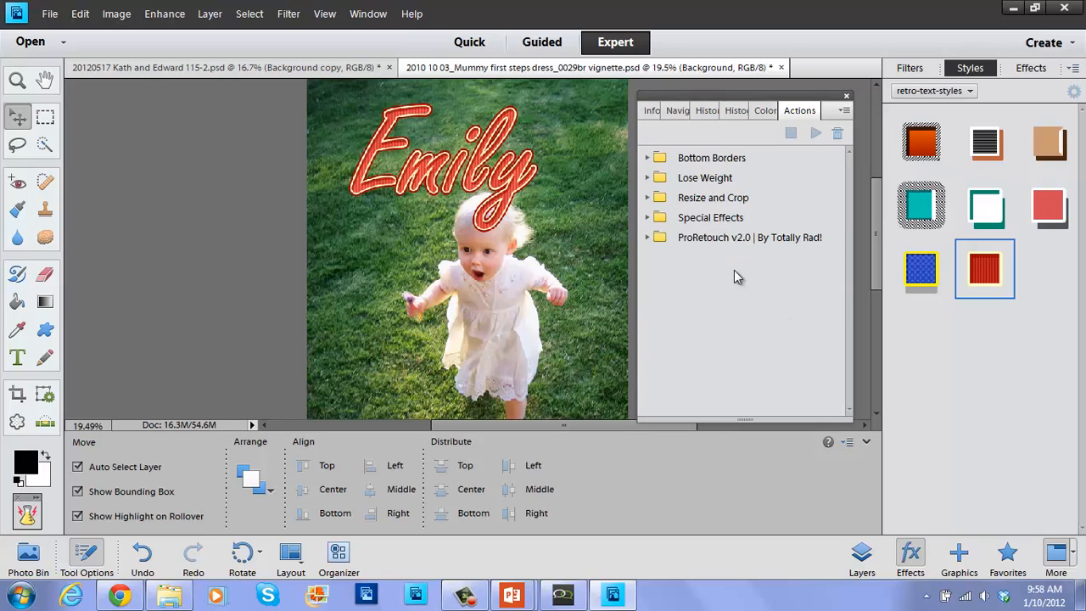
Start Load Actions from the panel menu, browse the Desktop, then cancel.
{"action": "left_click", "coordinate": [845, 112]}
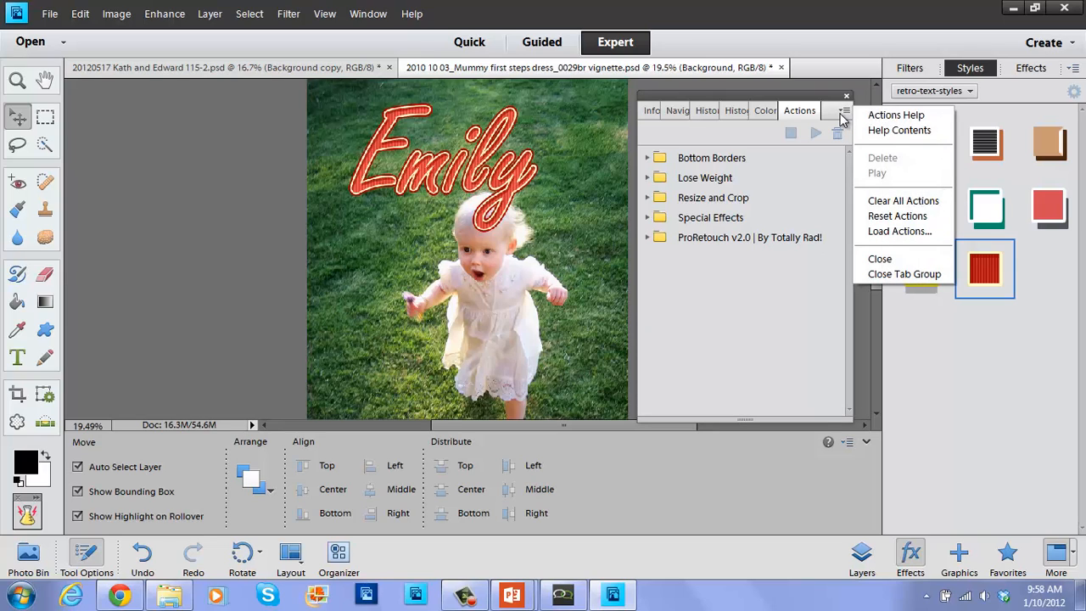
{"action": "left_click", "coordinate": [906, 232]}
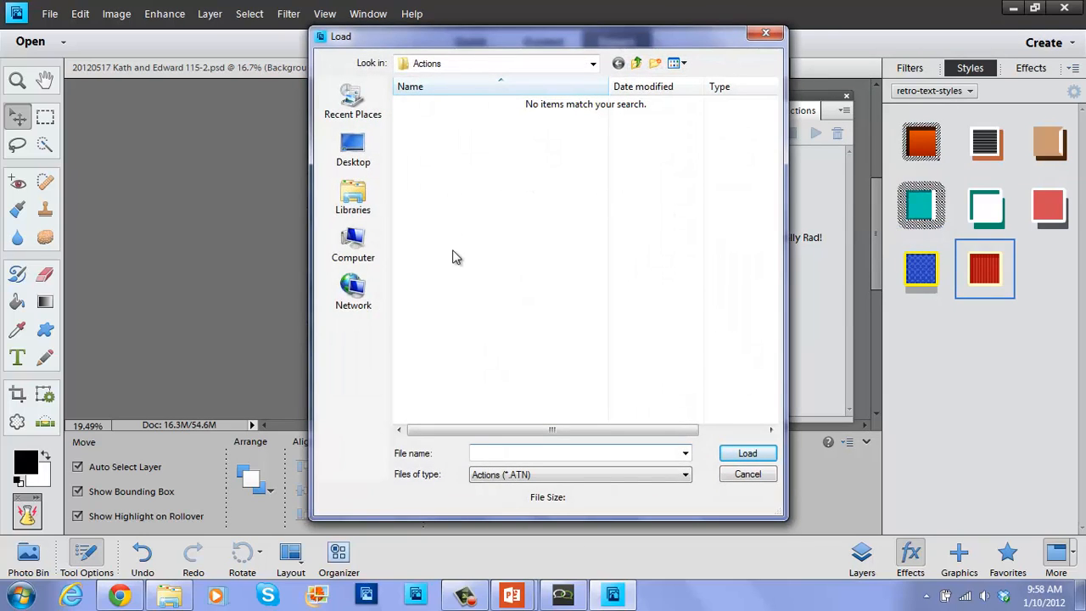
{"action": "left_click", "coordinate": [366, 147]}
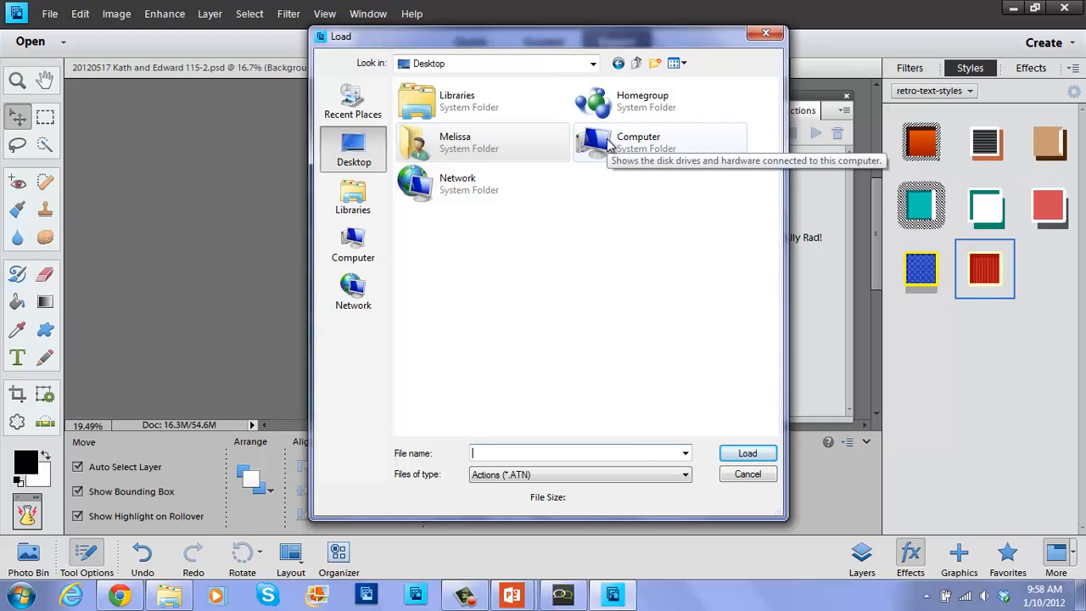
{"action": "left_click", "coordinate": [767, 35]}
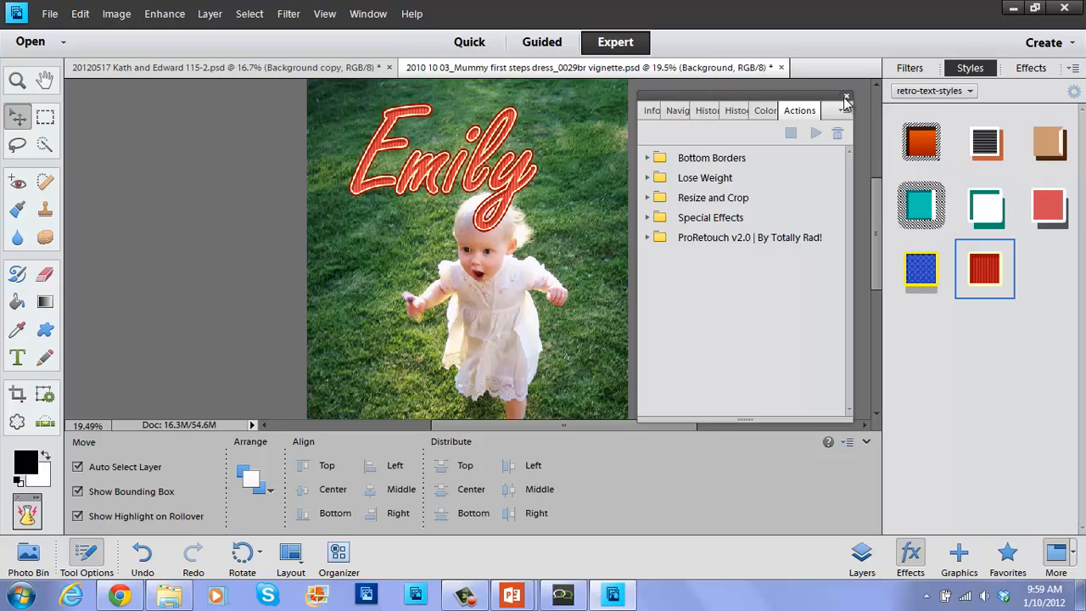
Expand ProRetouch v2.0, scroll to Skin: Blush, and play that action.
{"action": "left_click", "coordinate": [651, 240]}
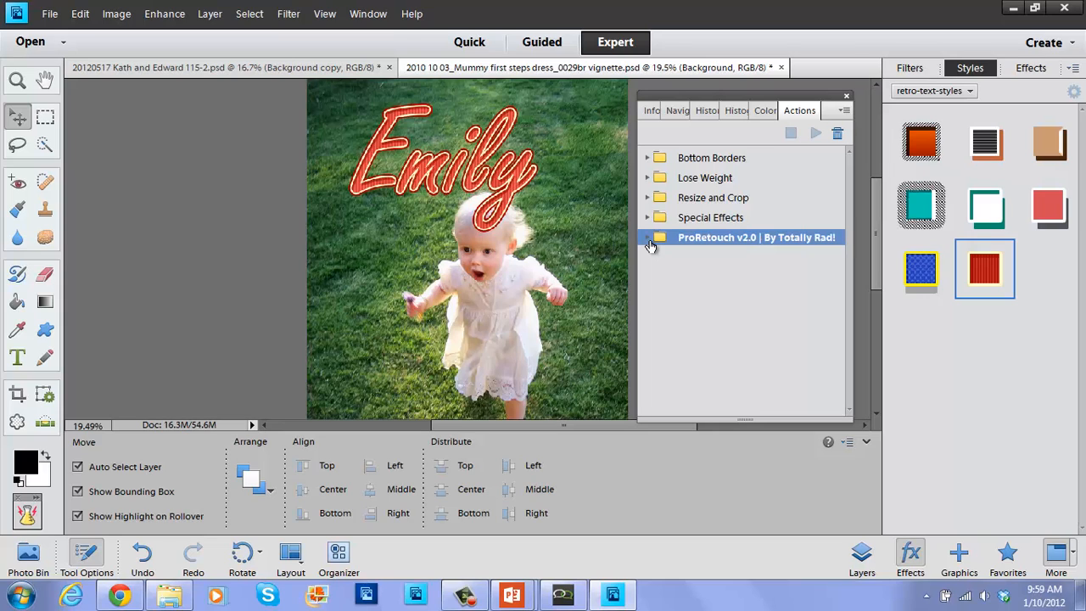
{"action": "left_click", "coordinate": [647, 238]}
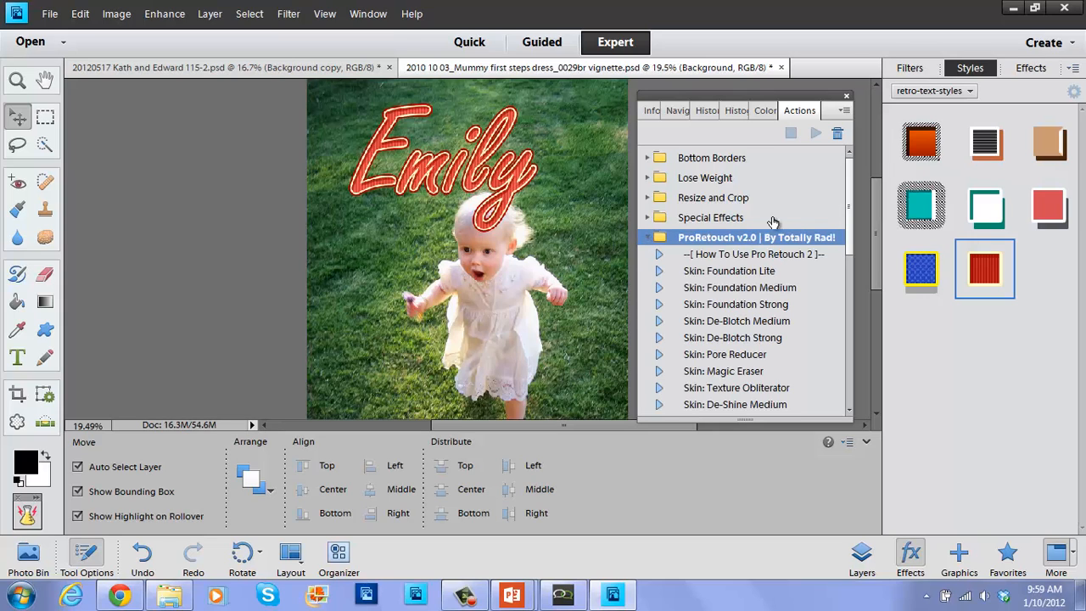
{"action": "left_click_drag", "start_coordinate": [850, 239], "coordinate": [852, 349]}
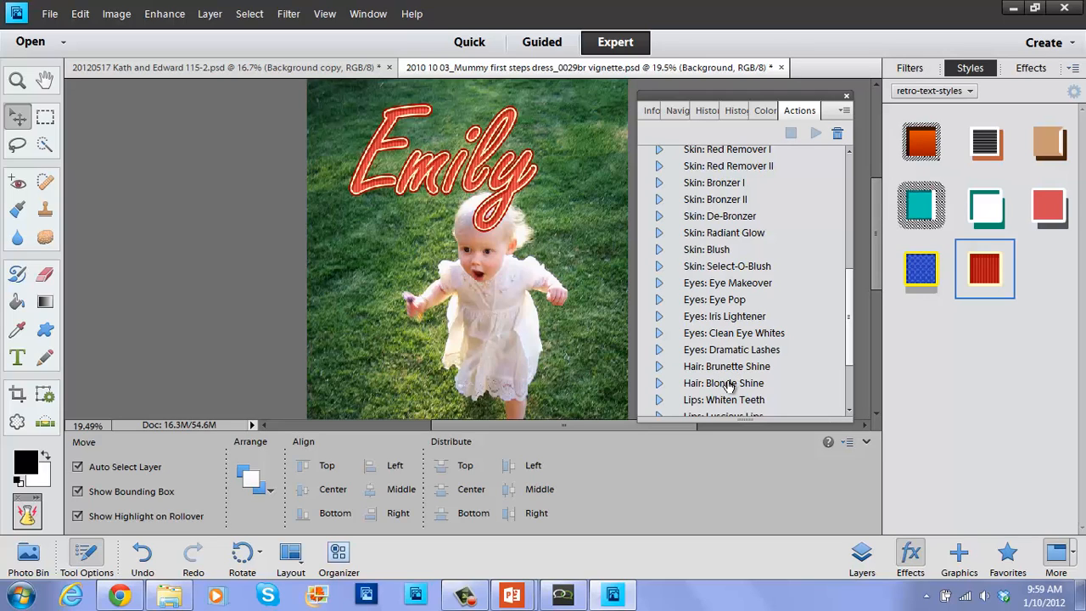
{"action": "mouse_move", "coordinate": [852, 361]}
{"action": "left_mouse_down"}
{"action": "mouse_move", "coordinate": [846, 401]}
{"action": "mouse_move", "coordinate": [850, 354]}
{"action": "left_mouse_up"}
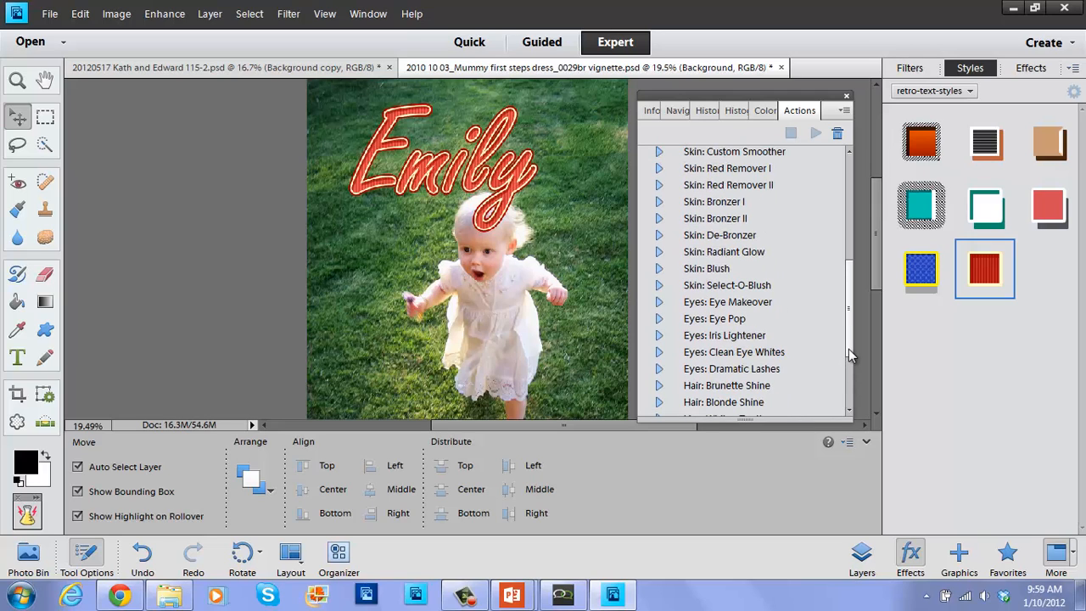
{"action": "left_click", "coordinate": [718, 270]}
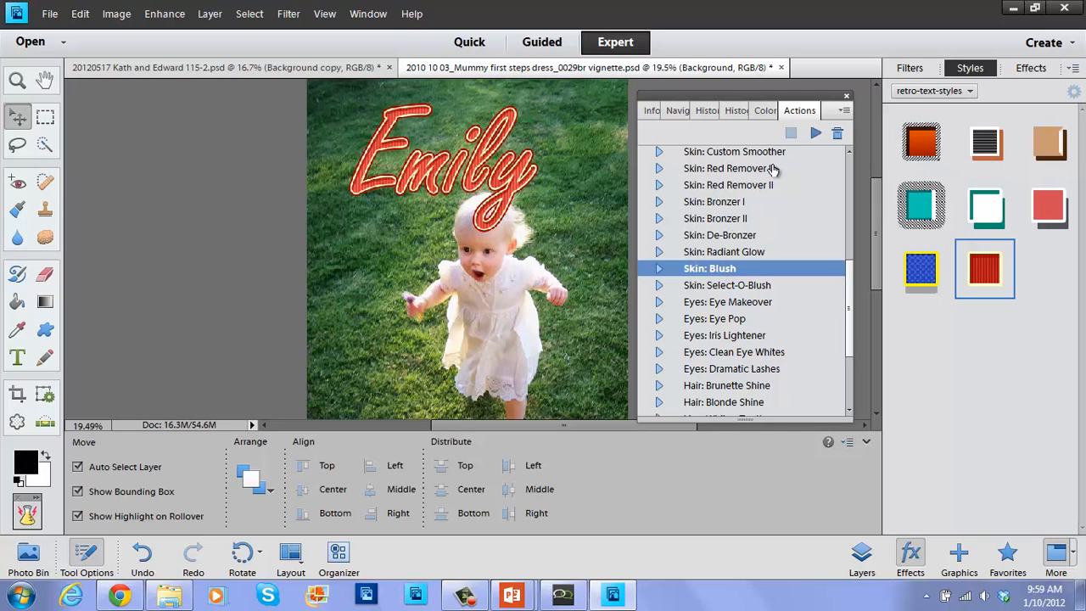
{"action": "left_click", "coordinate": [813, 134]}
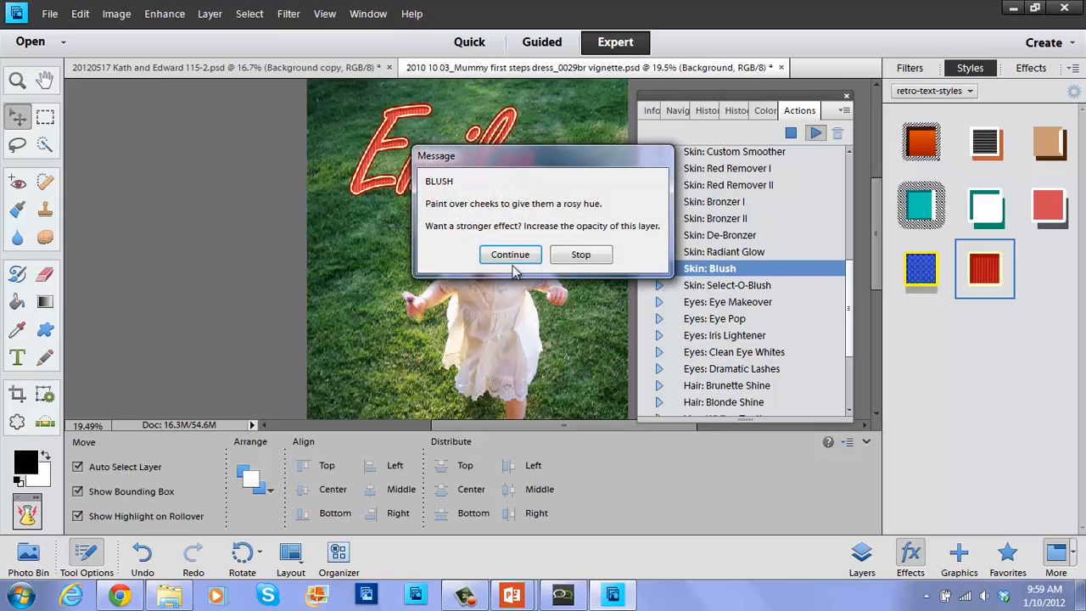
Continue the action, paint blush on the right cheek with a 45 px brush, then fit the photo.
{"action": "left_click", "coordinate": [511, 256]}
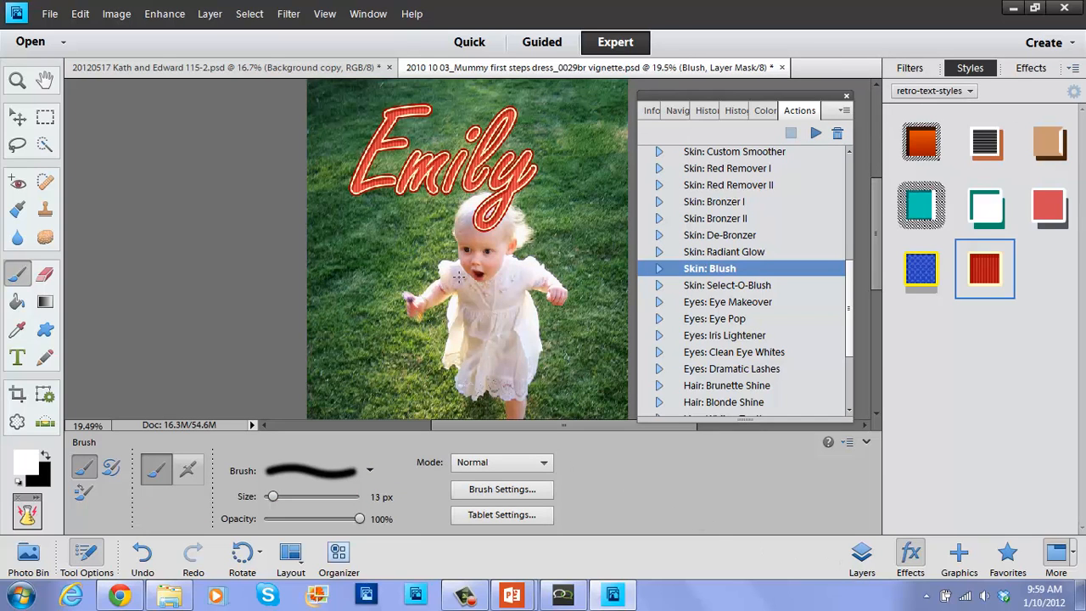
{"action": "scroll", "coordinate": [463, 283], "scroll_direction": "up", "scroll_amount": 2}
{"action": "scroll", "coordinate": [463, 283], "scroll_direction": "up", "scroll_amount": 1}
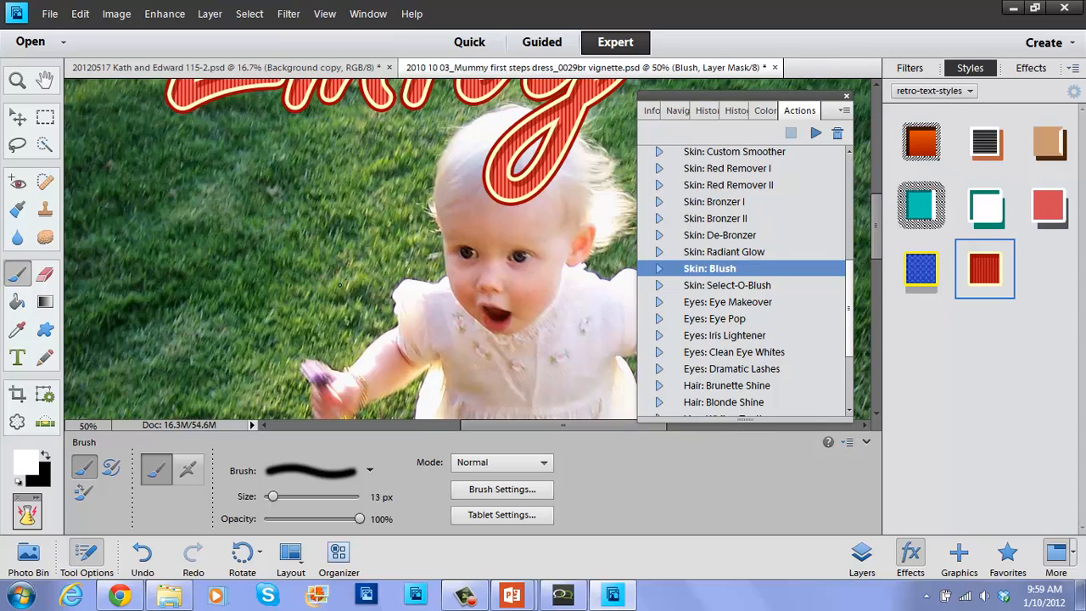
{"action": "key", "text": "bracketleft"}
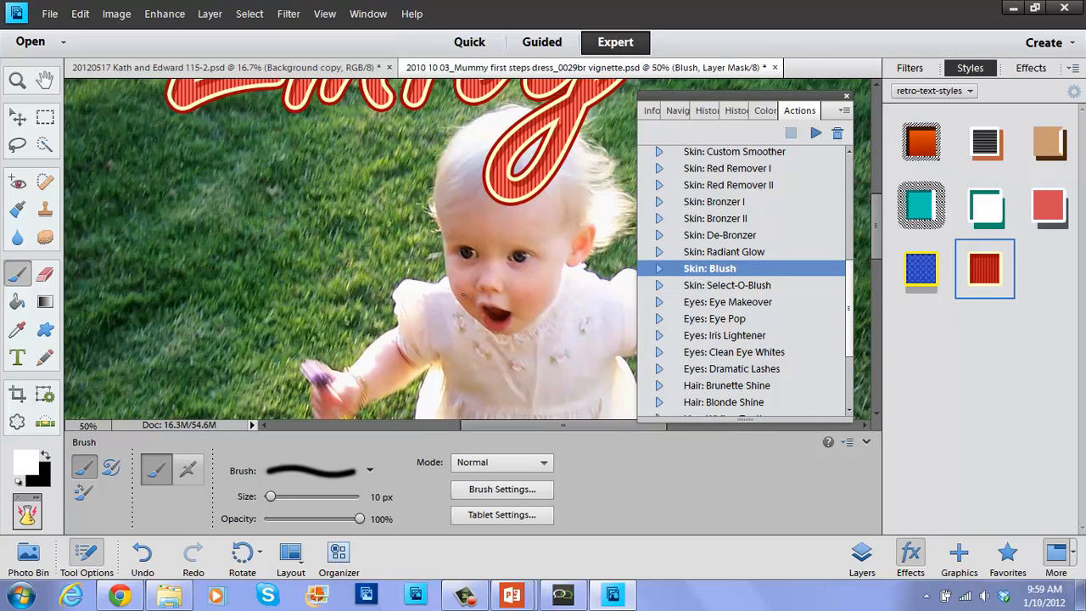
{"action": "key", "text": "bracketright"}
{"action": "key", "text": "bracketright"}
{"action": "key", "text": "bracketright"}
{"action": "key", "text": "bracketright"}
{"action": "key", "text": "bracketright"}
{"action": "key", "text": "bracketright"}
{"action": "key", "text": "bracketright"}
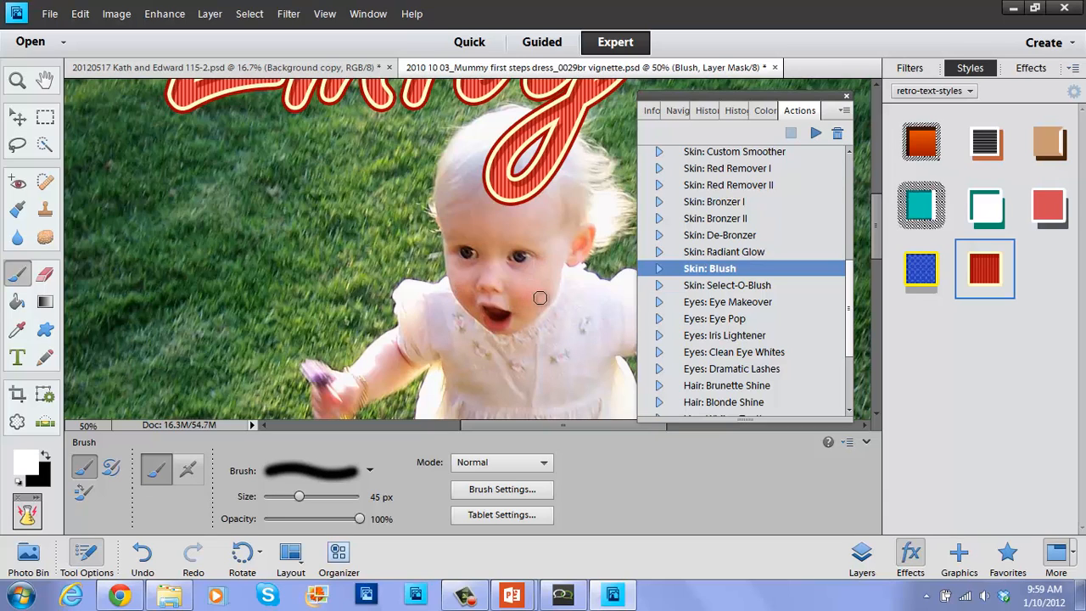
{"action": "mouse_move", "coordinate": [541, 298]}
{"action": "left_mouse_down"}
{"action": "mouse_move", "coordinate": [548, 281]}
{"action": "mouse_move", "coordinate": [526, 298]}
{"action": "left_mouse_up"}
{"action": "left_click", "coordinate": [19, 118]}
{"action": "key", "text": "ctrl+0"}
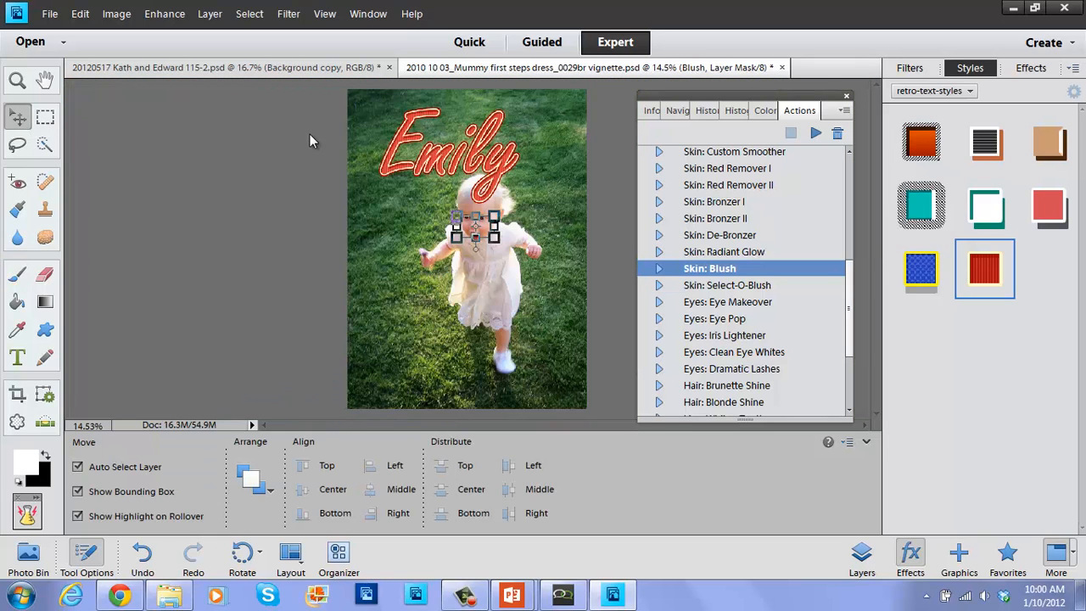
Collapse the ProRetouch v2.0 folder, select Background copy, and close the Actions panel group.
{"action": "scroll", "coordinate": [852, 305], "scroll_direction": "up", "scroll_amount": 2}
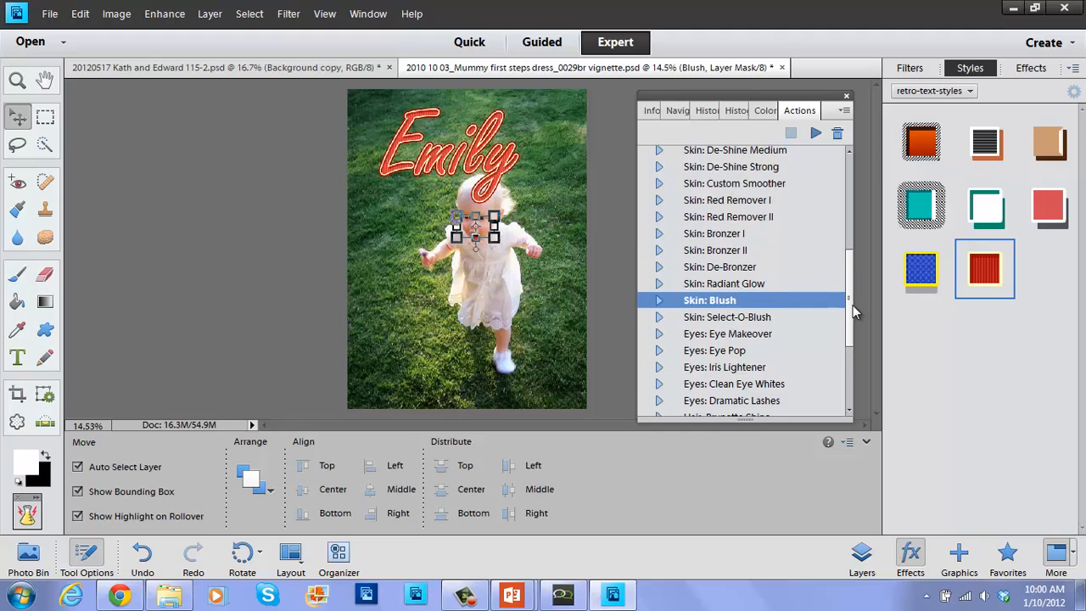
{"action": "left_click_drag", "start_coordinate": [852, 304], "coordinate": [851, 161]}
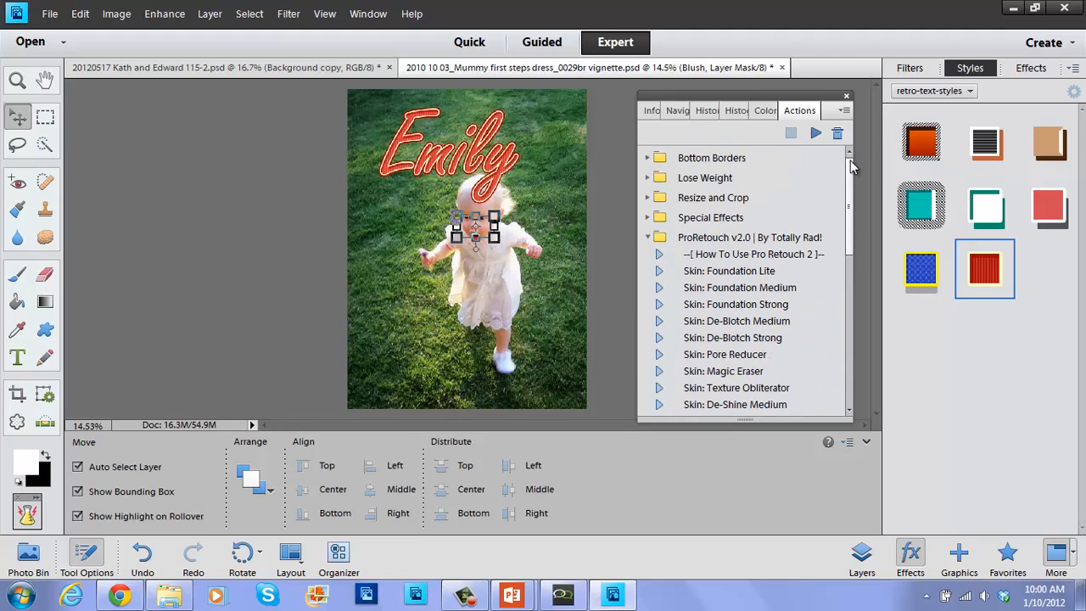
{"action": "left_click", "coordinate": [648, 237]}
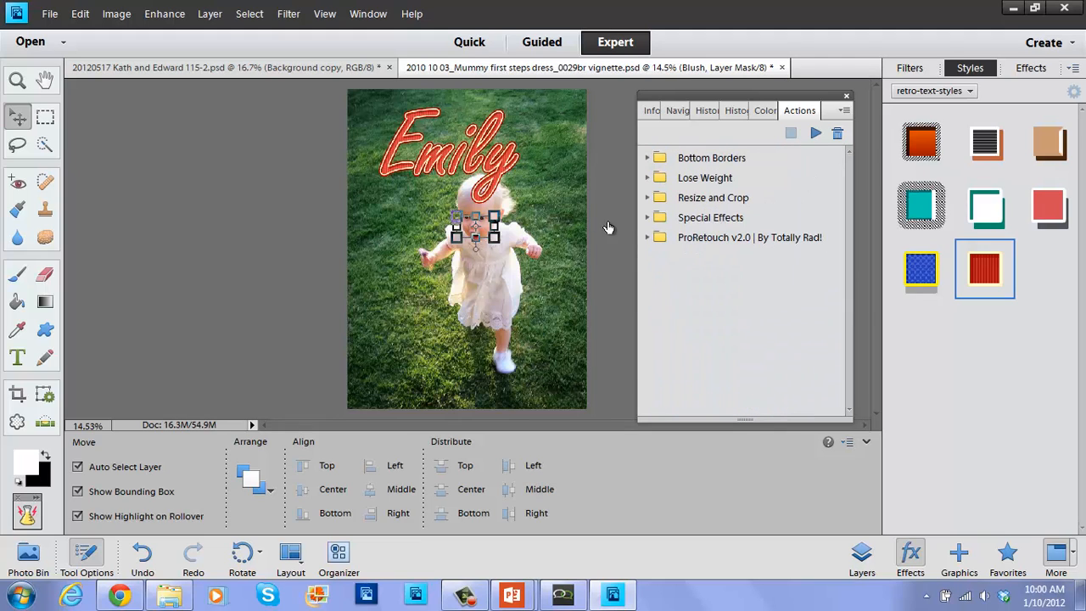
{"action": "left_click", "coordinate": [584, 224]}
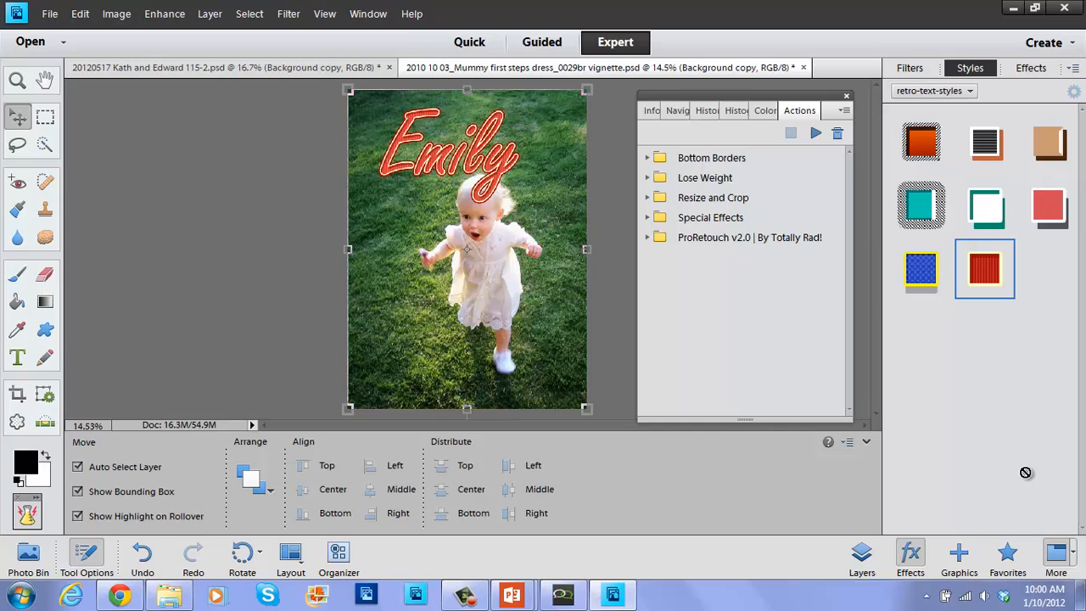
{"action": "left_click", "coordinate": [1073, 556]}
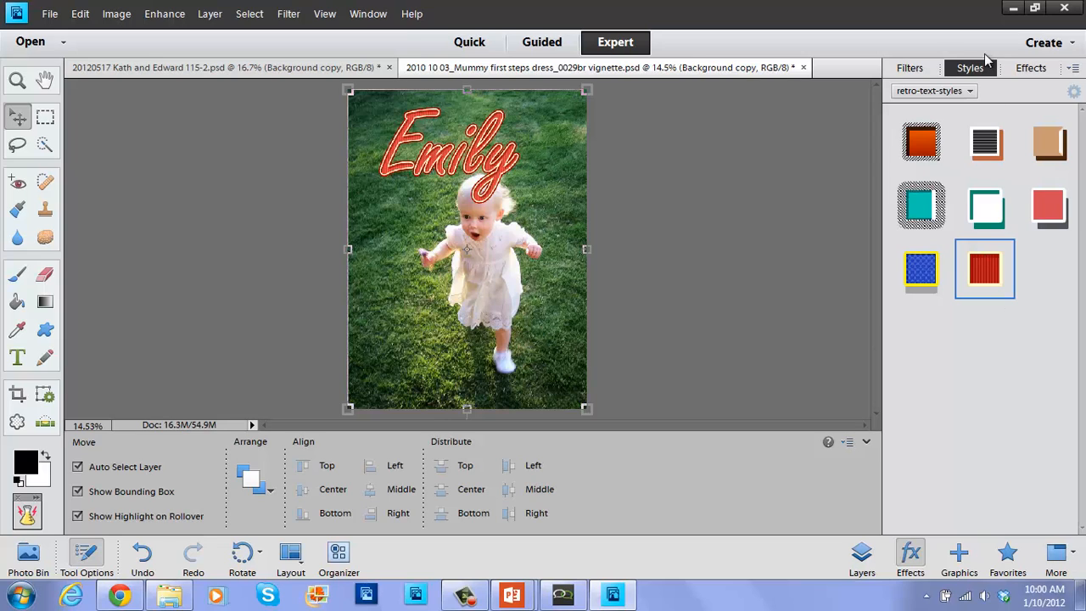
Switch from the Layers and Effects panels to the Custom Workspace via More.
{"action": "left_click", "coordinate": [861, 556]}
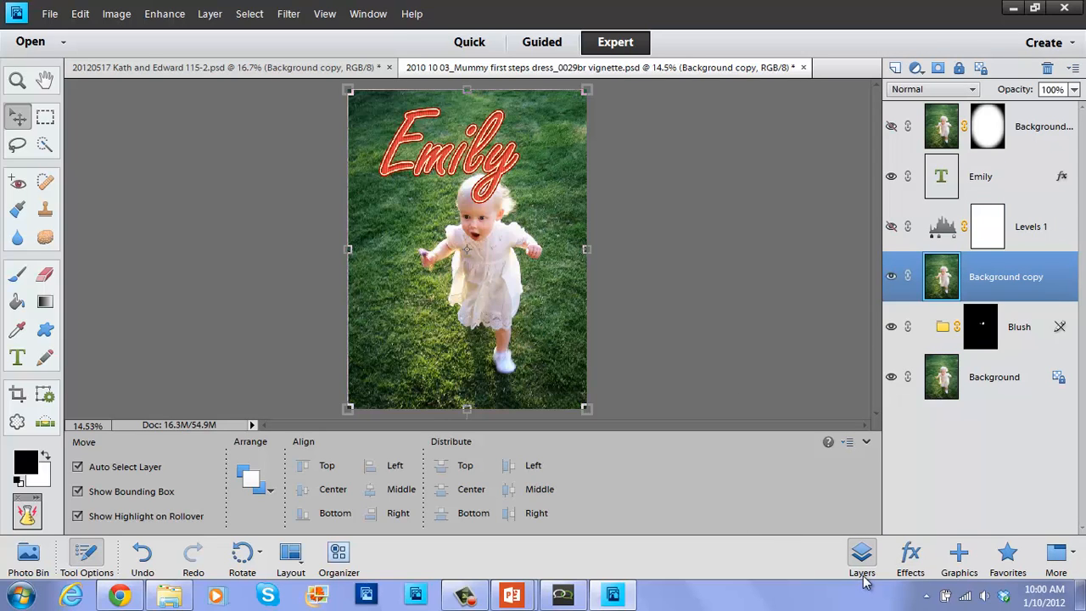
{"action": "left_click", "coordinate": [906, 559]}
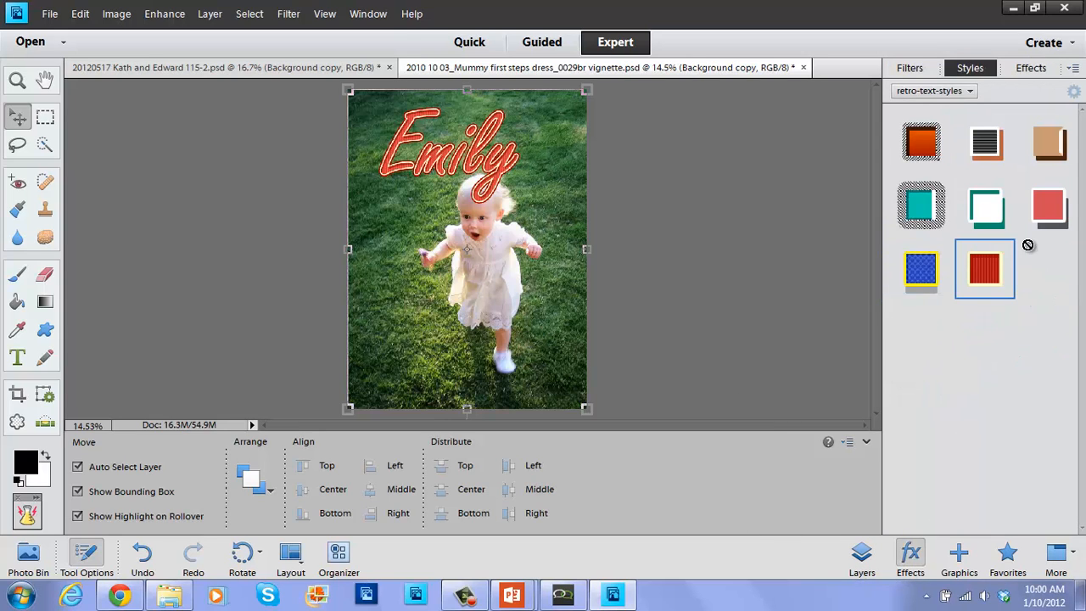
{"action": "left_click", "coordinate": [1075, 557]}
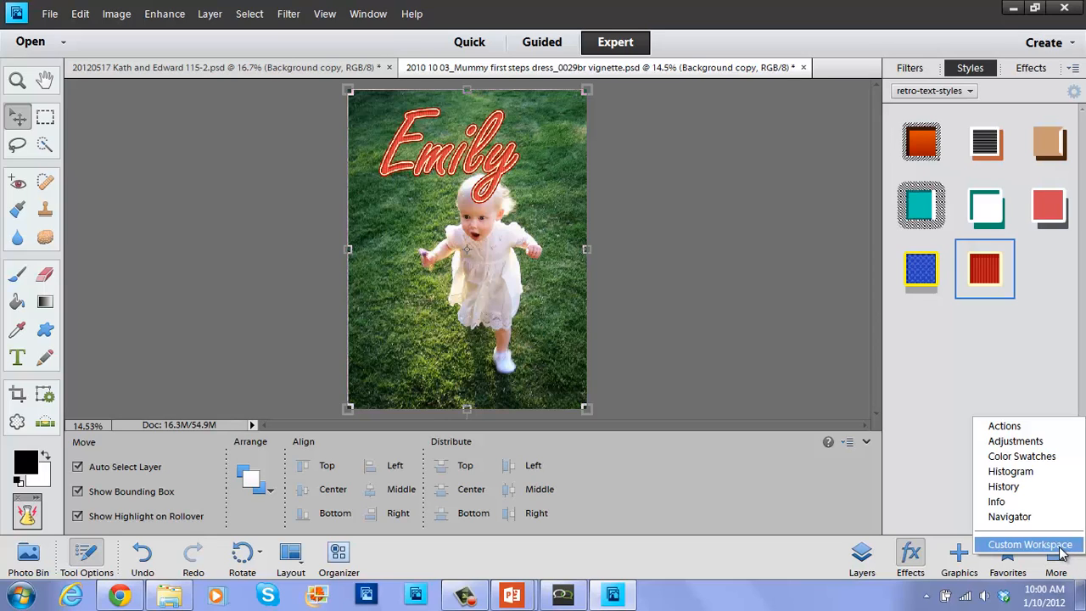
{"action": "left_click", "coordinate": [1062, 548]}
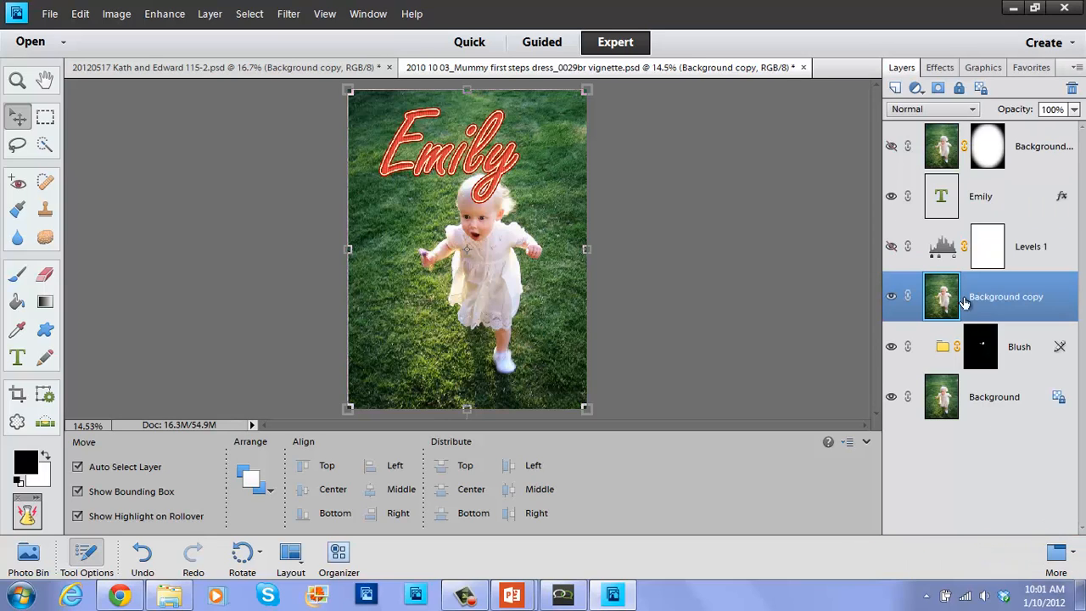
Move the Effects tab between Layers and Graphics, then show the Layers tab.
{"action": "left_click", "coordinate": [937, 68]}
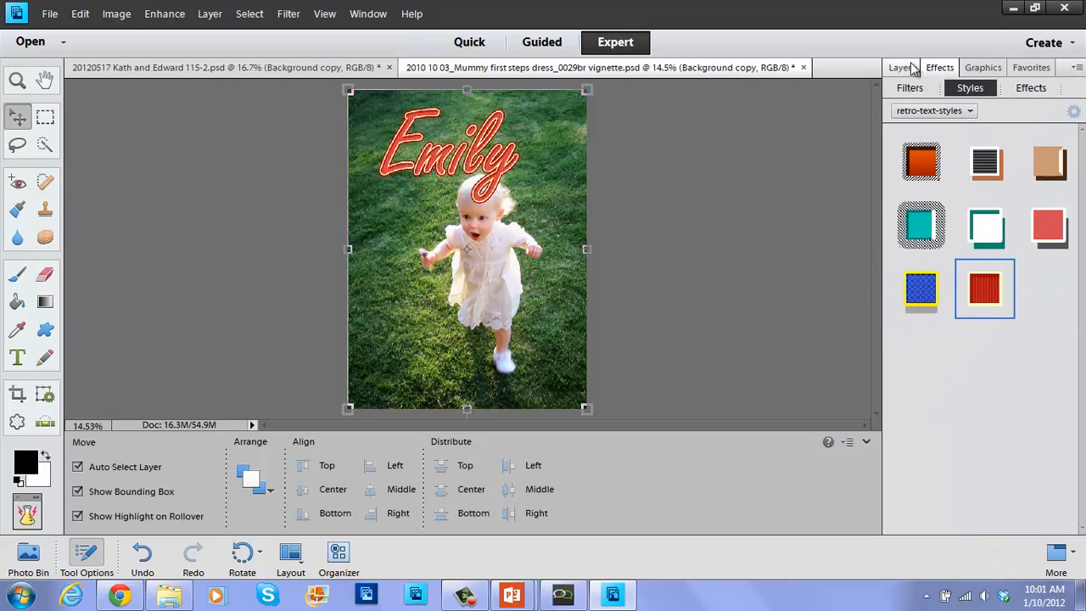
{"action": "left_click", "coordinate": [901, 67]}
{"action": "left_click", "coordinate": [939, 68]}
{"action": "left_click", "coordinate": [980, 68]}
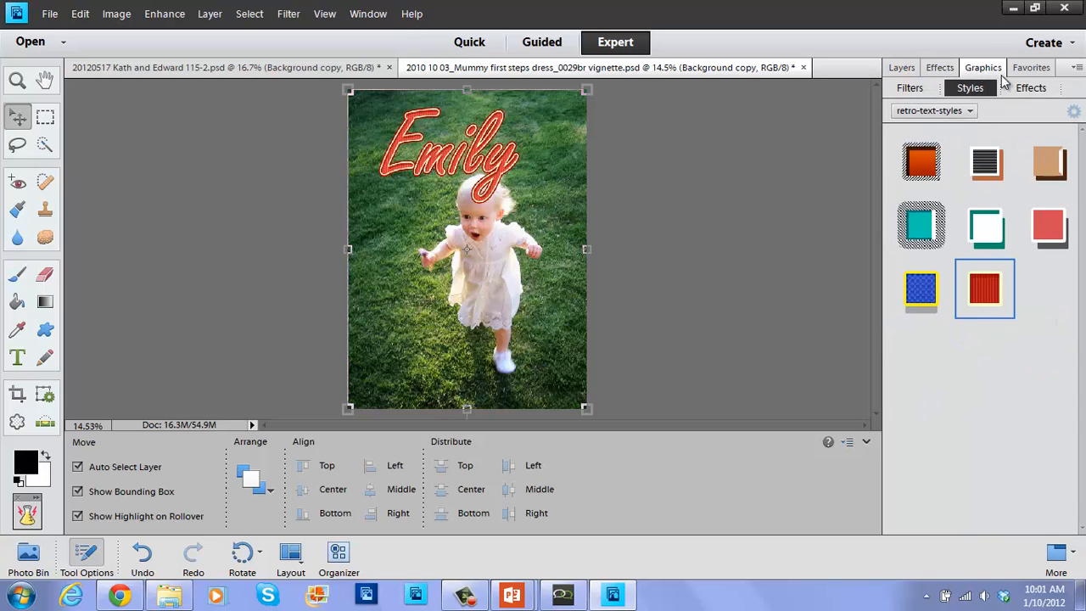
{"action": "left_click", "coordinate": [904, 69]}
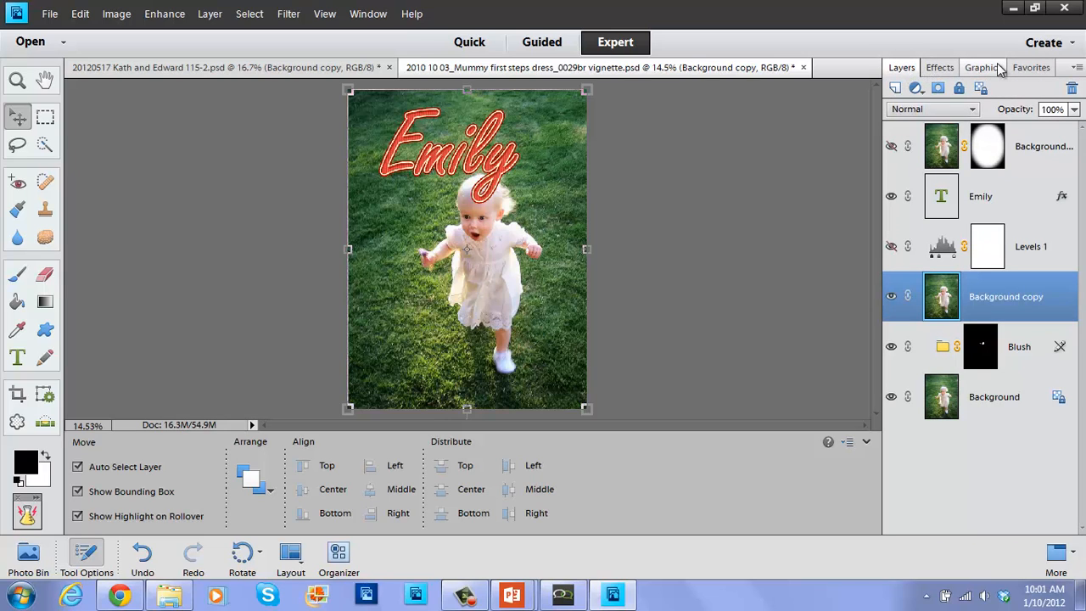
{"action": "mouse_move", "coordinate": [944, 75]}
{"action": "left_mouse_down"}
{"action": "mouse_move", "coordinate": [924, 254]}
{"action": "mouse_move", "coordinate": [931, 424]}
{"action": "mouse_move", "coordinate": [907, 483]}
{"action": "mouse_move", "coordinate": [953, 53]}
{"action": "mouse_move", "coordinate": [949, 75]}
{"action": "left_mouse_up"}
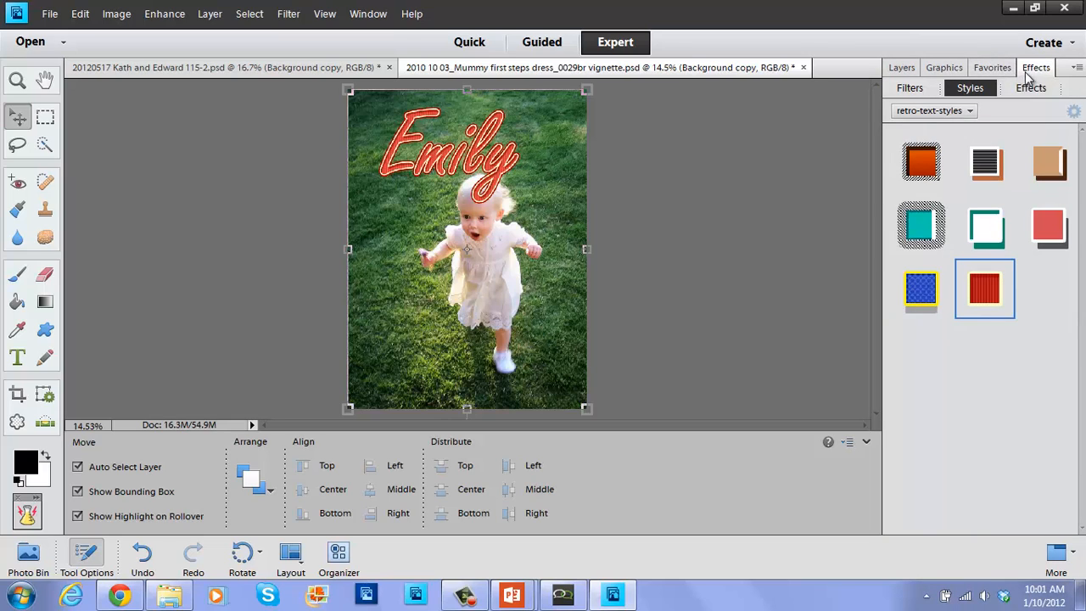
{"action": "left_click_drag", "start_coordinate": [1027, 67], "coordinate": [930, 72]}
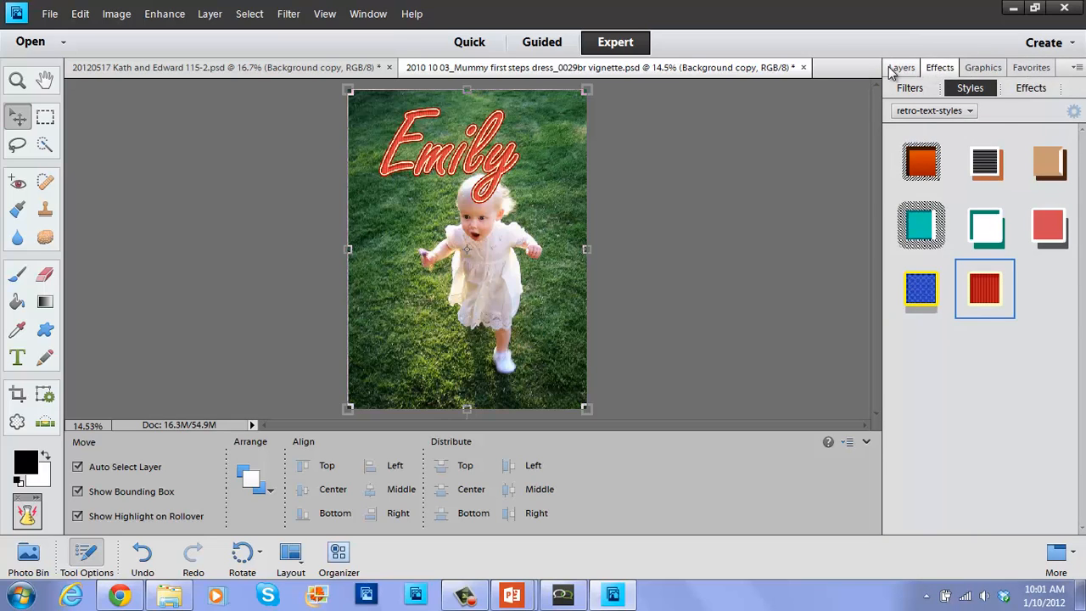
{"action": "left_click", "coordinate": [893, 68]}
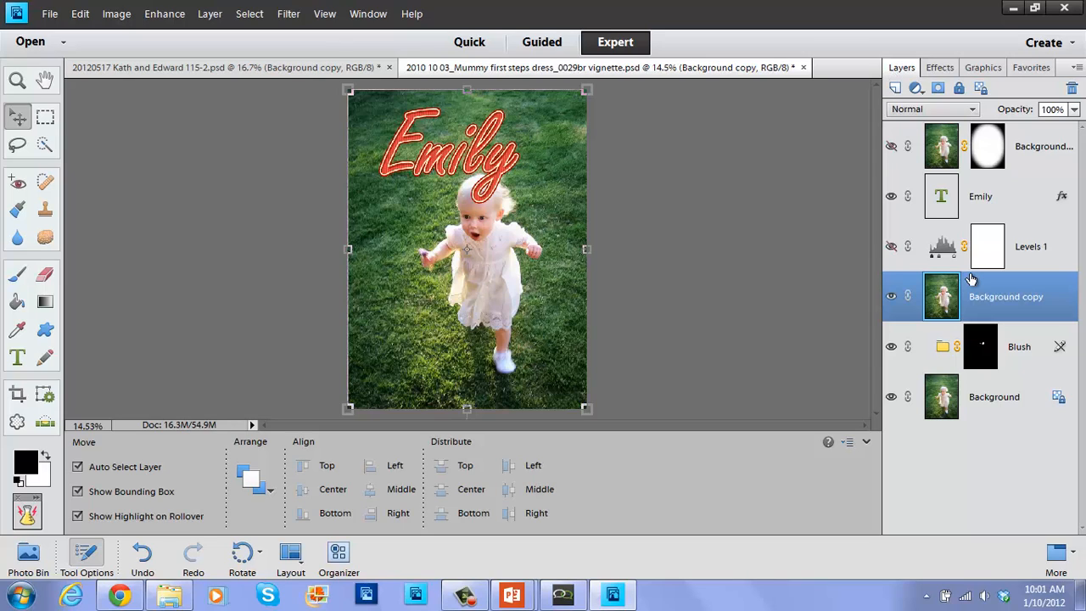
{"action": "left_click", "coordinate": [574, 591]}
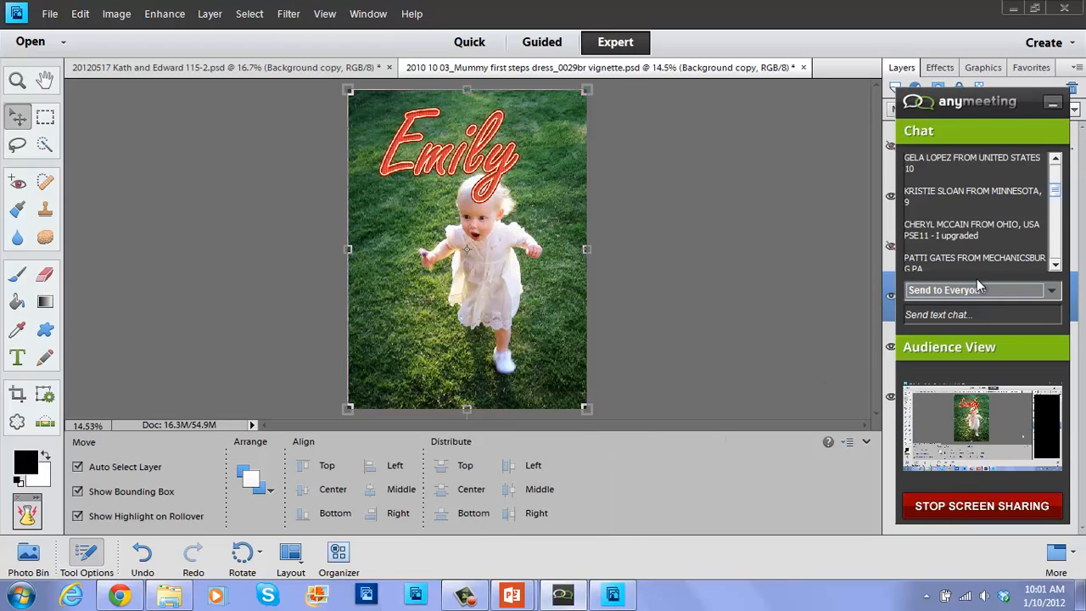
{"action": "scroll", "coordinate": [1054, 195], "scroll_direction": "down", "scroll_amount": 5}
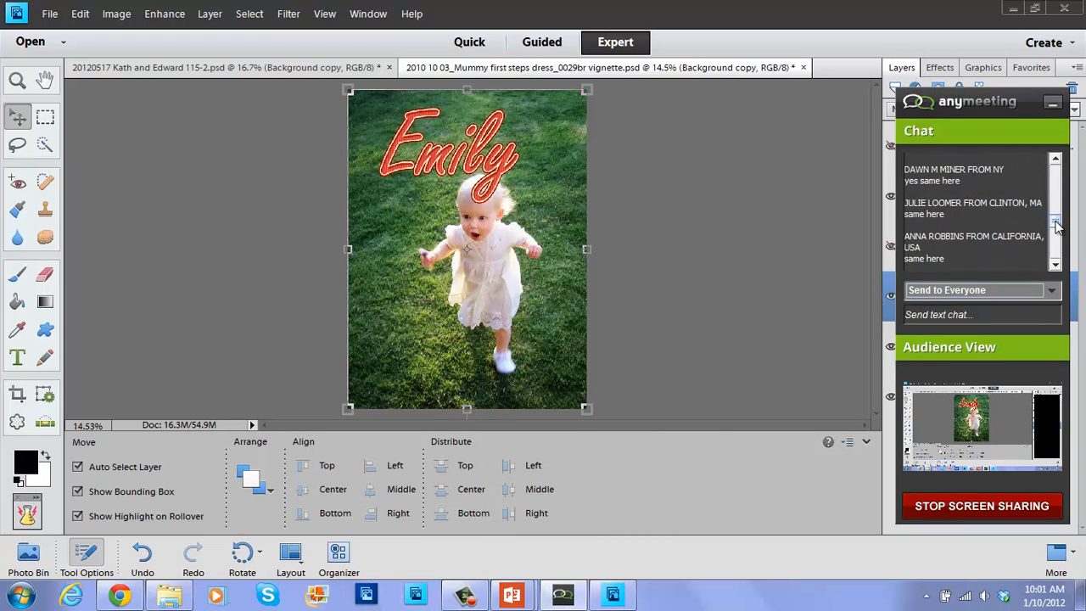
{"action": "left_click", "coordinate": [815, 187]}
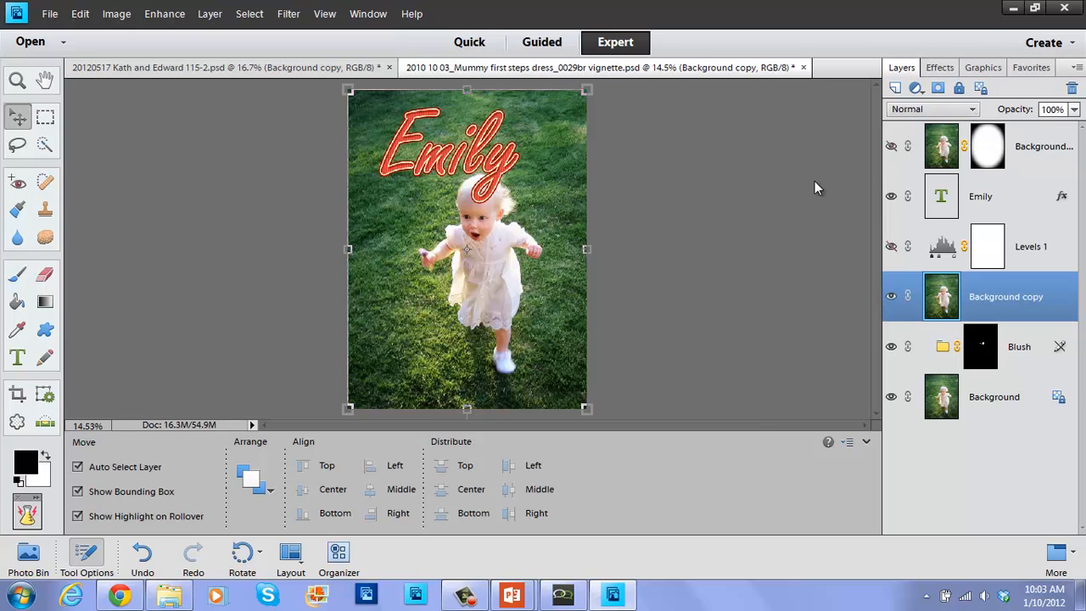
Tuck away the meeting chat, select Background copy 2, and hide the Emily text layer.
{"action": "left_click_drag", "start_coordinate": [1056, 221], "coordinate": [1061, 259]}
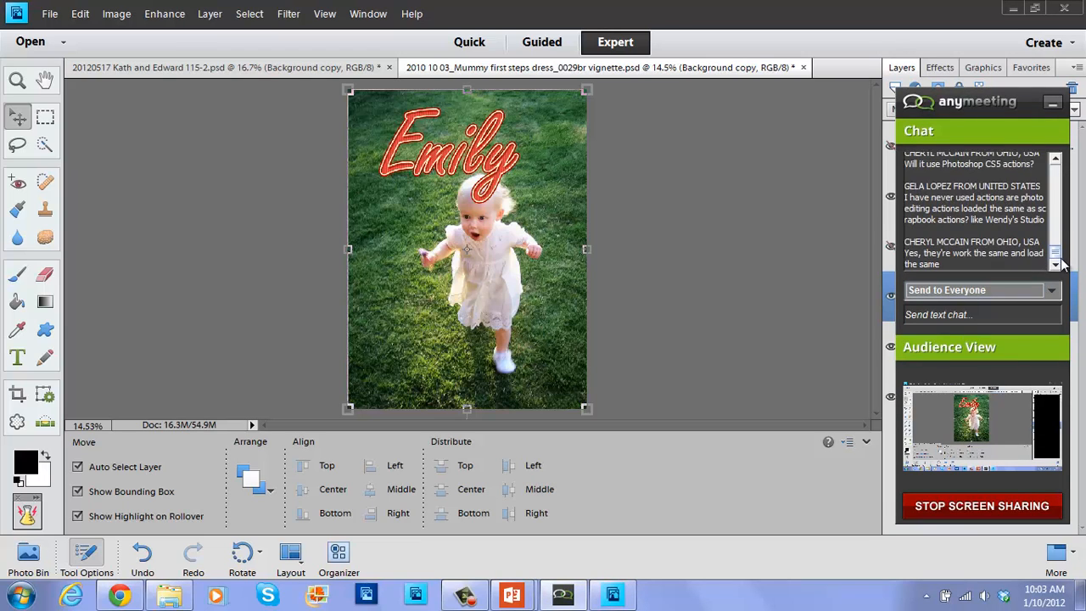
{"action": "left_click", "coordinate": [1053, 103]}
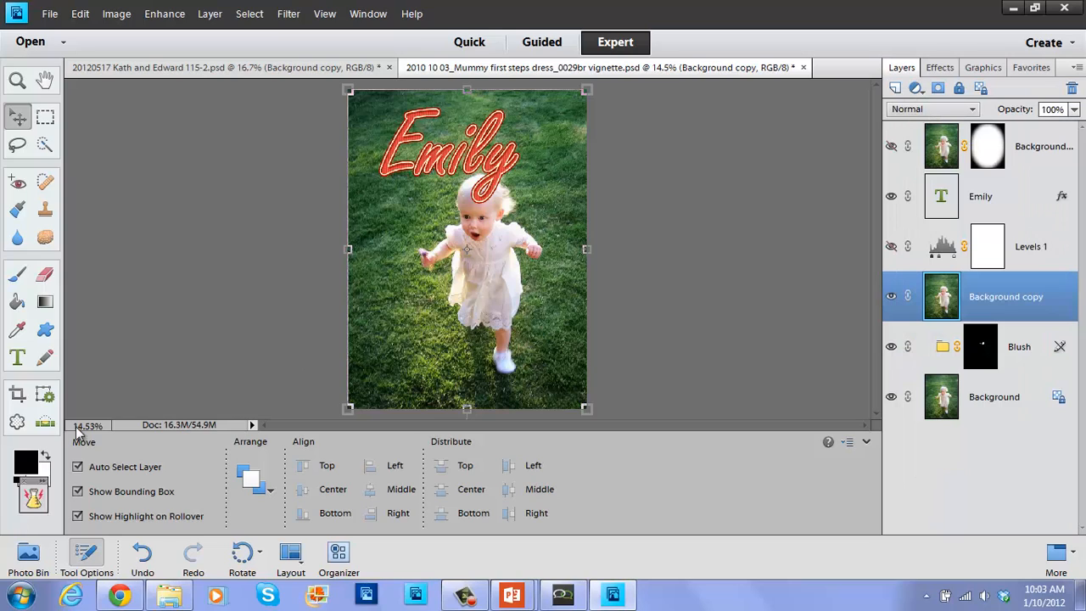
{"action": "left_click_drag", "start_coordinate": [32, 498], "coordinate": [121, 352]}
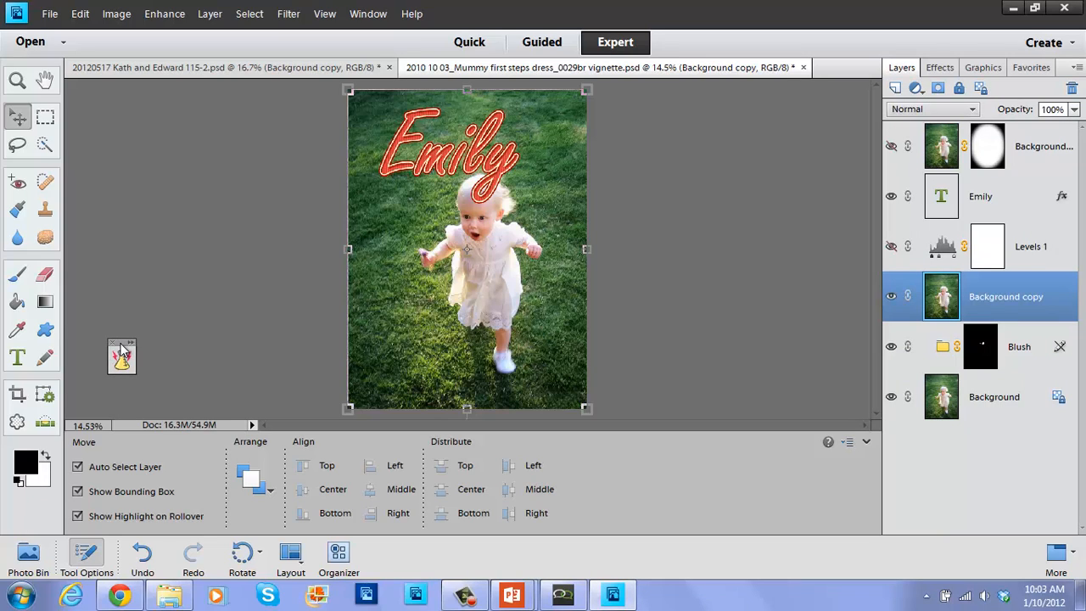
{"action": "left_click", "coordinate": [942, 162]}
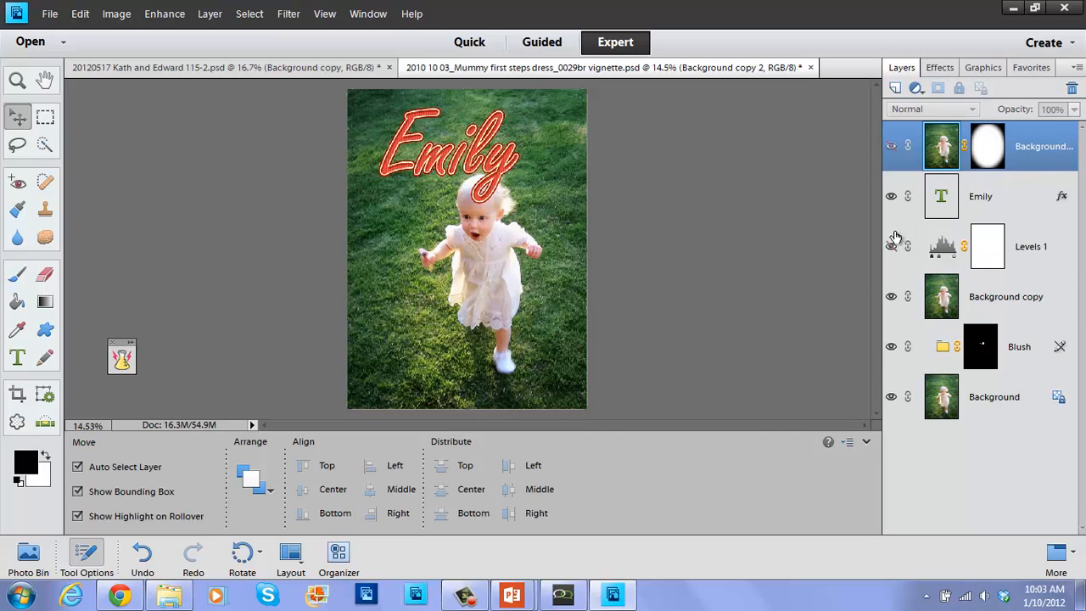
{"action": "left_click", "coordinate": [891, 199]}
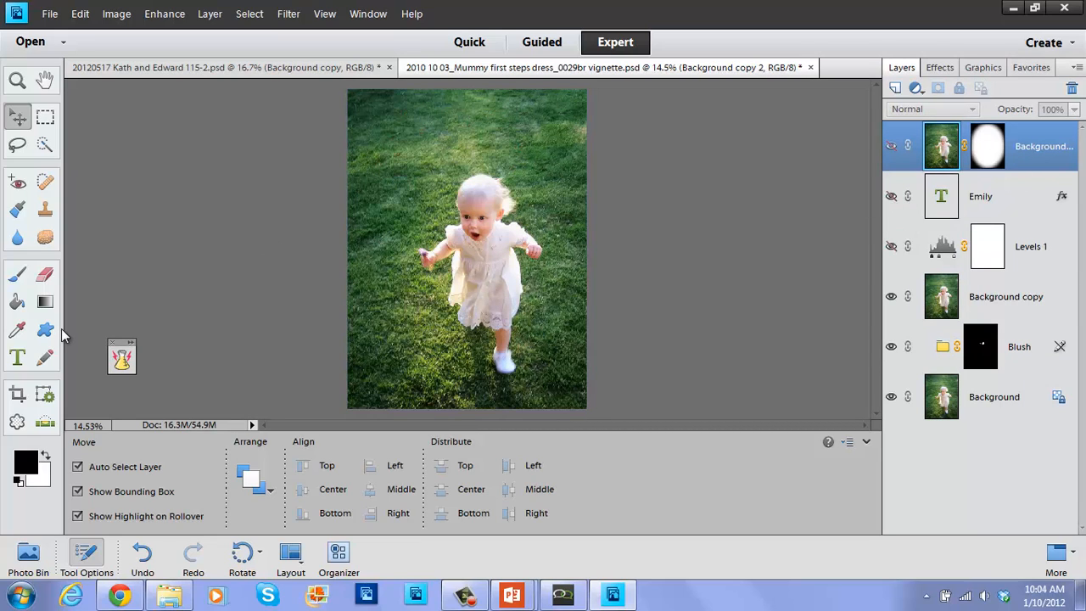
{"action": "left_click", "coordinate": [121, 360]}
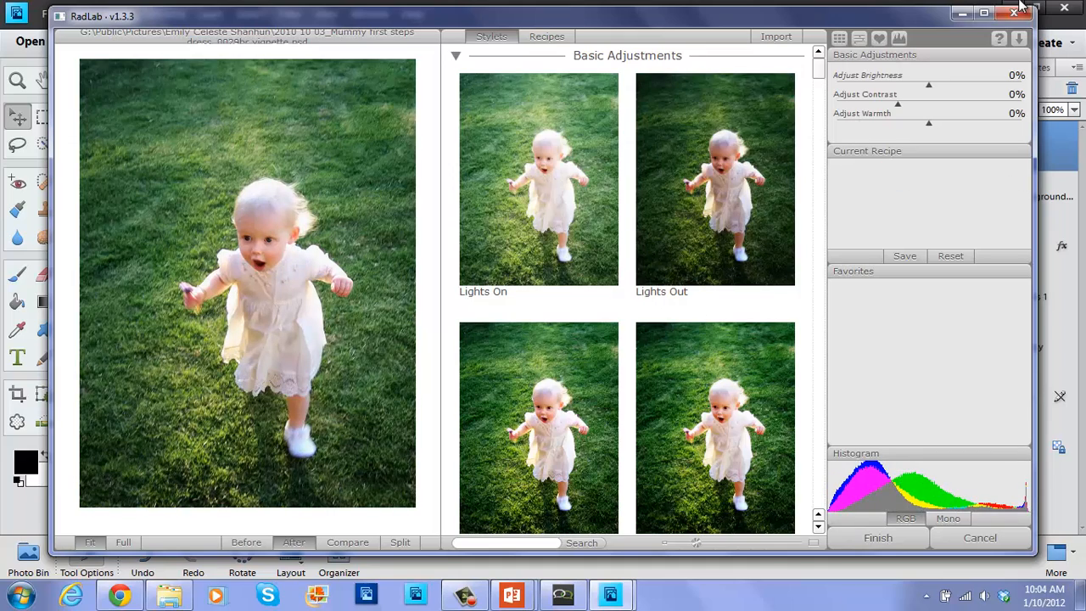
{"action": "left_click", "coordinate": [1016, 15]}
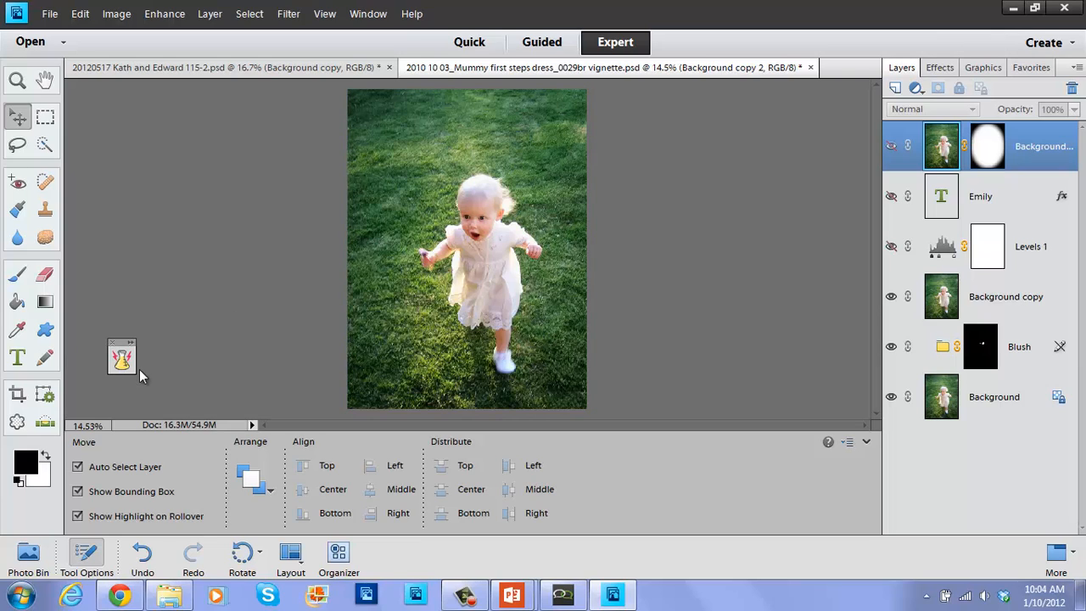
Reopen the meeting chat to check it, then minimize it again.
{"action": "left_click", "coordinate": [562, 594]}
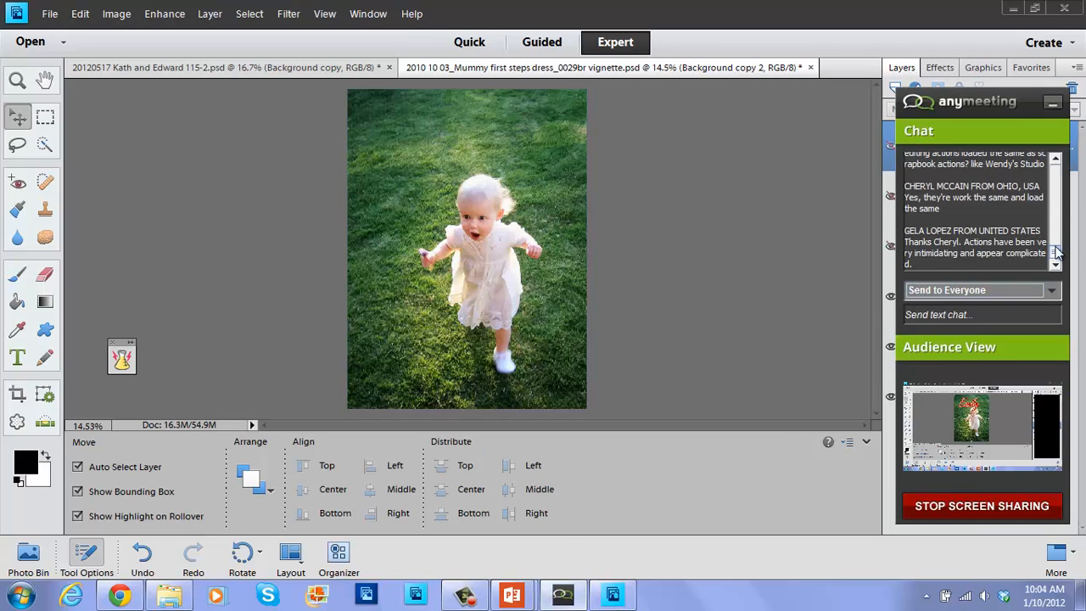
{"action": "scroll", "coordinate": [1059, 234], "scroll_direction": "up", "scroll_amount": 2}
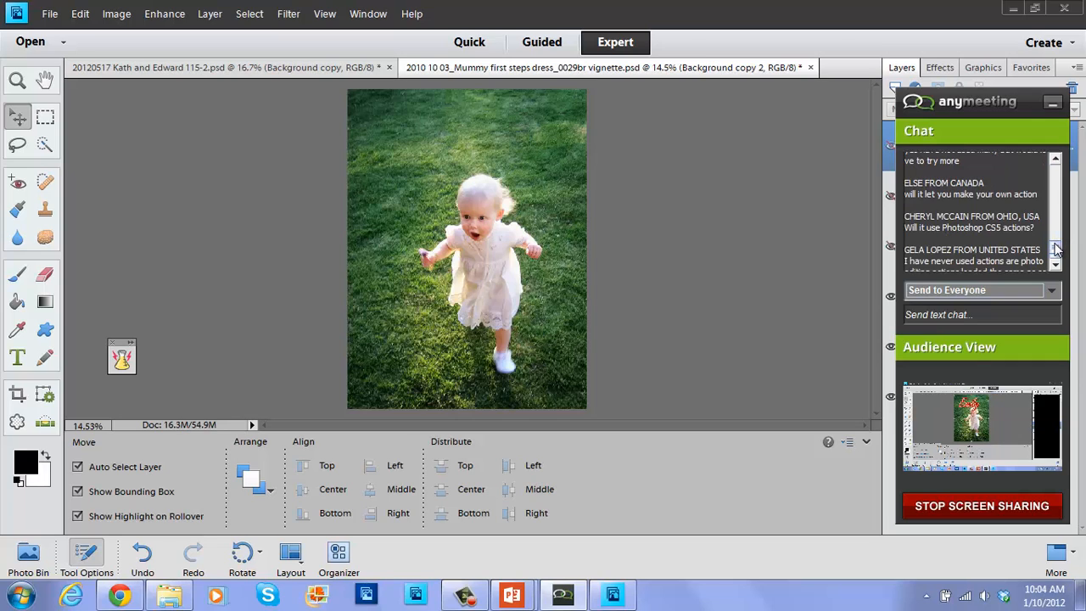
{"action": "left_click_drag", "start_coordinate": [1056, 249], "coordinate": [1052, 283]}
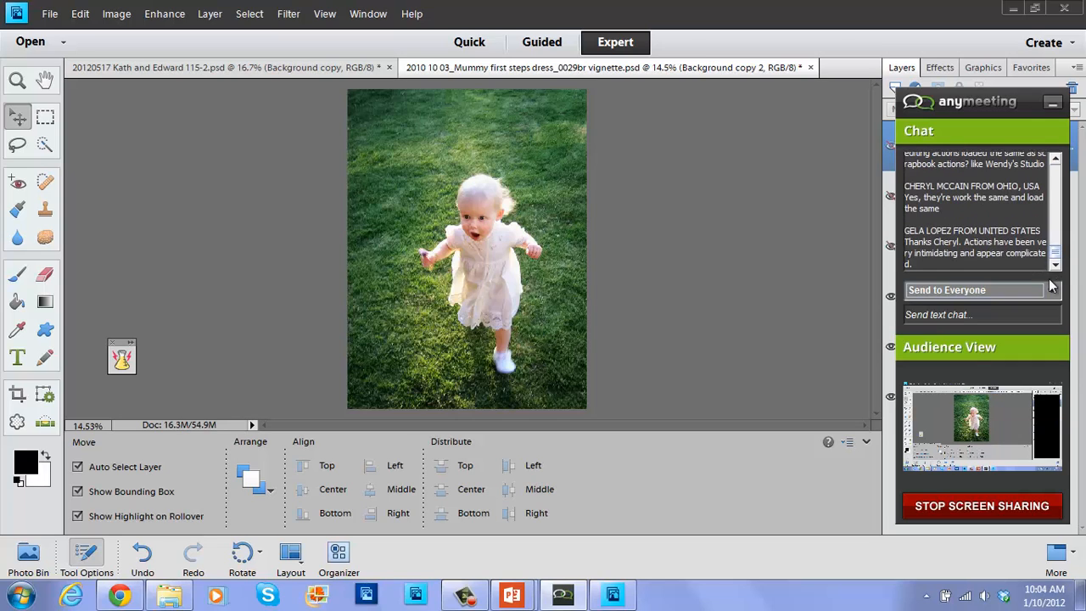
{"action": "left_click", "coordinate": [1053, 105]}
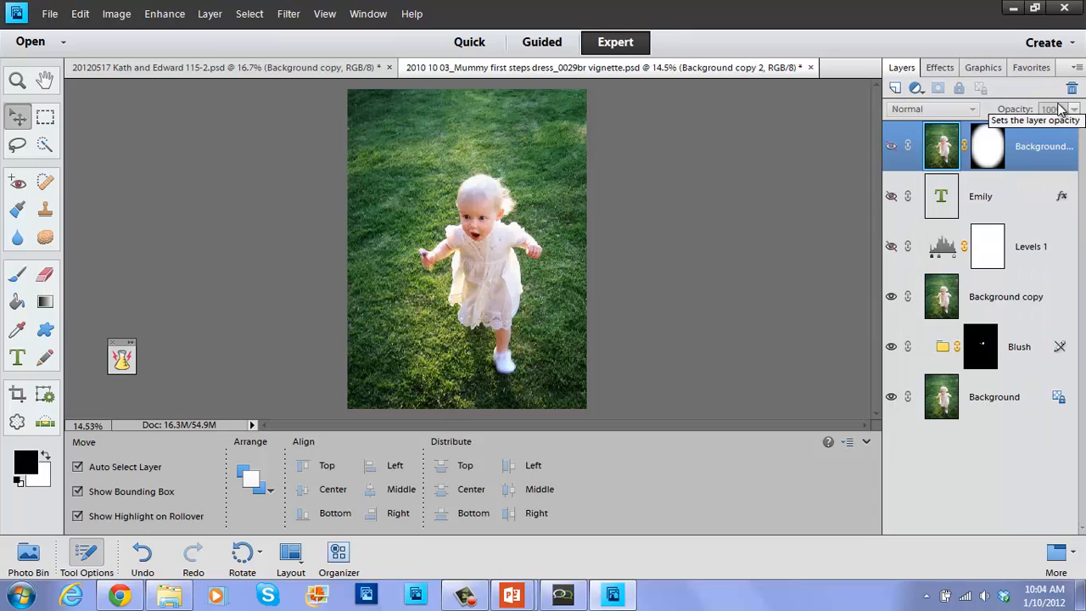
Show the Actions panel, select the Background layer, and close the floating Actions panel group.
{"action": "left_click", "coordinate": [369, 14]}
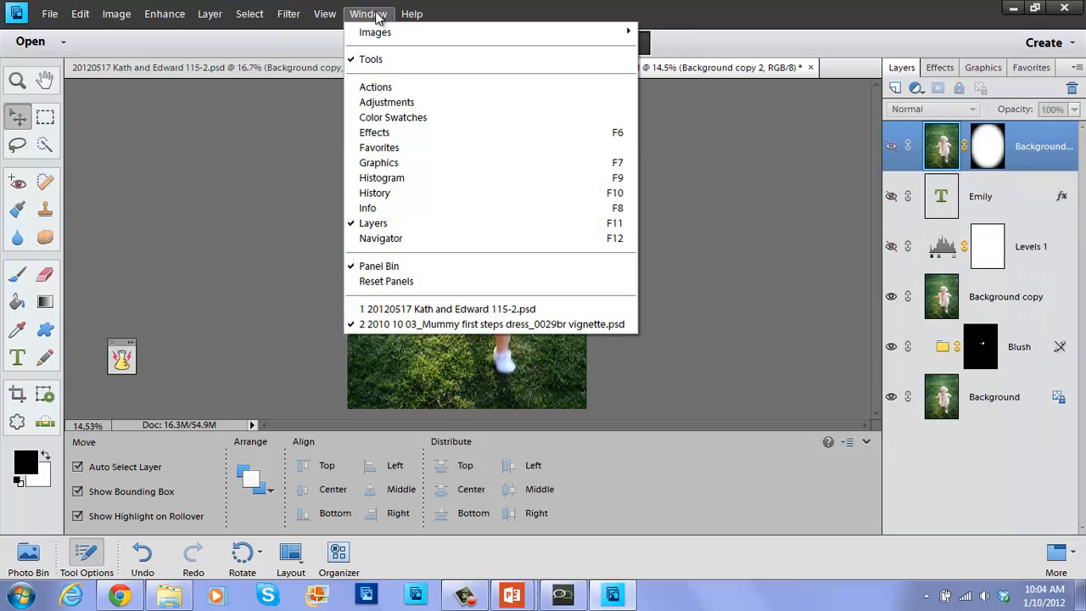
{"action": "left_click", "coordinate": [408, 86]}
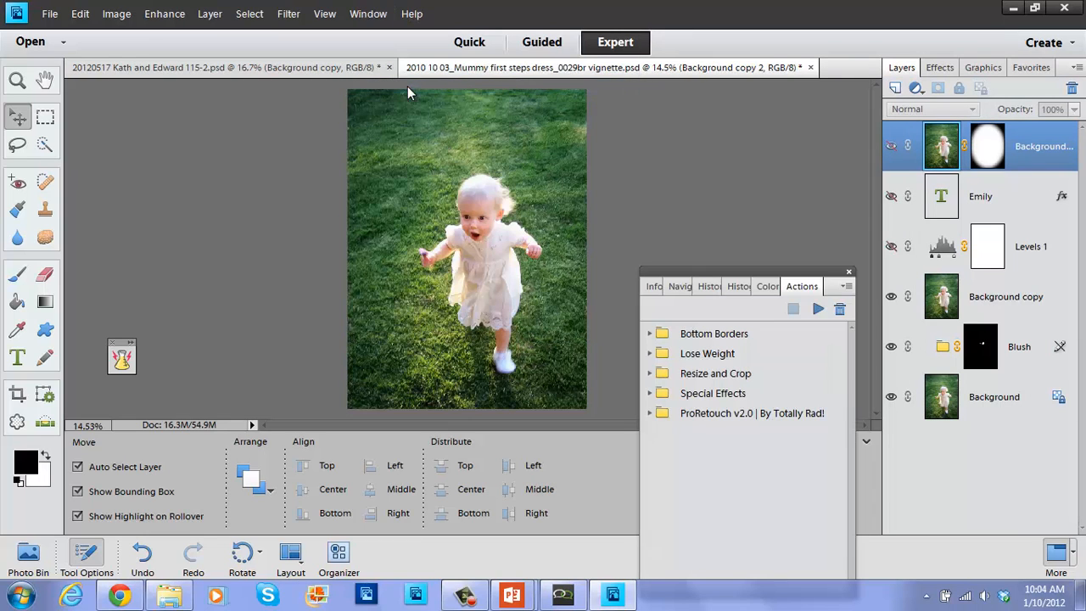
{"action": "left_click_drag", "start_coordinate": [754, 272], "coordinate": [766, 209]}
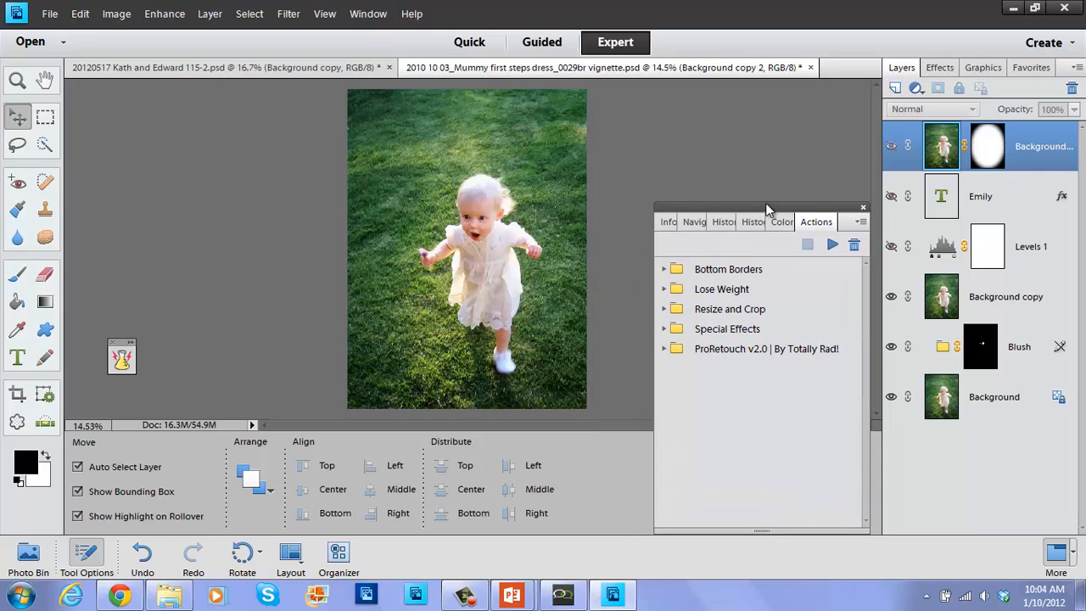
{"action": "left_click", "coordinate": [862, 201]}
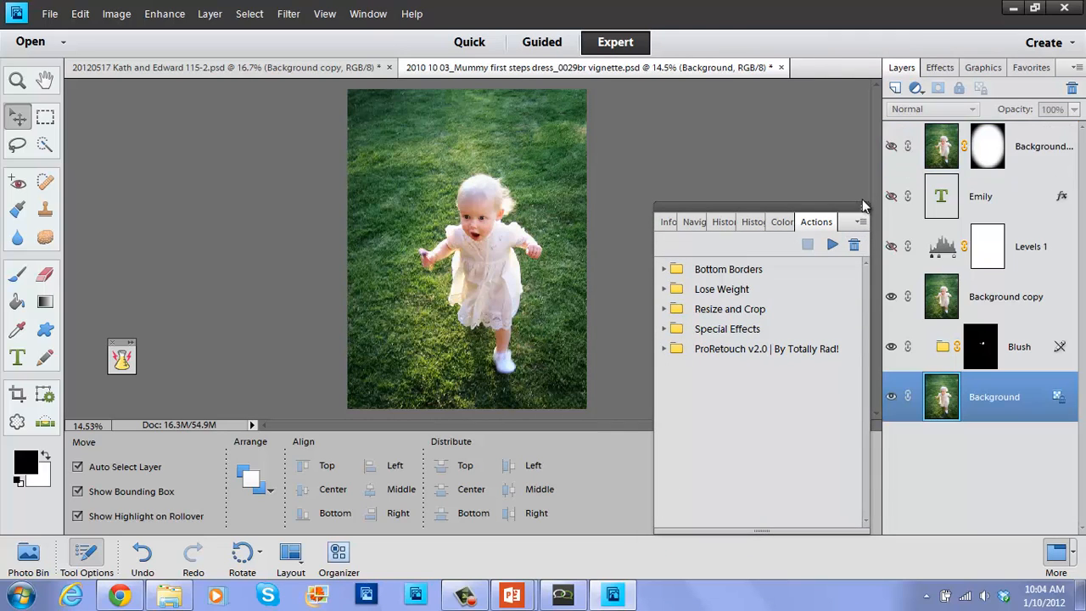
{"action": "left_click", "coordinate": [864, 205]}
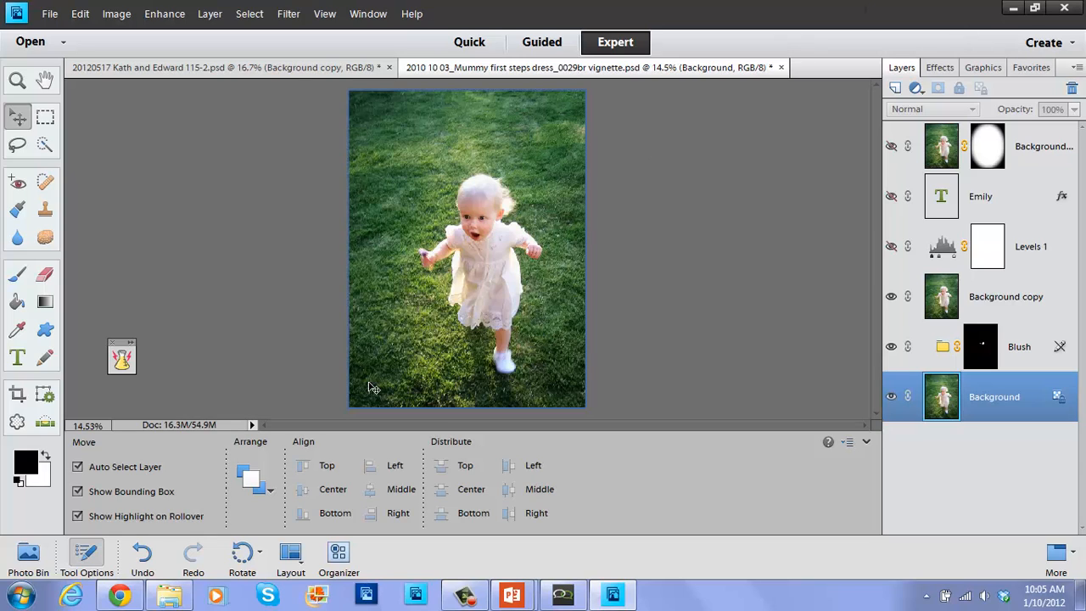
Open the Organizer, postpone the catalog backup, collapse My Folders, and list the import sources.
{"action": "left_click", "coordinate": [338, 553]}
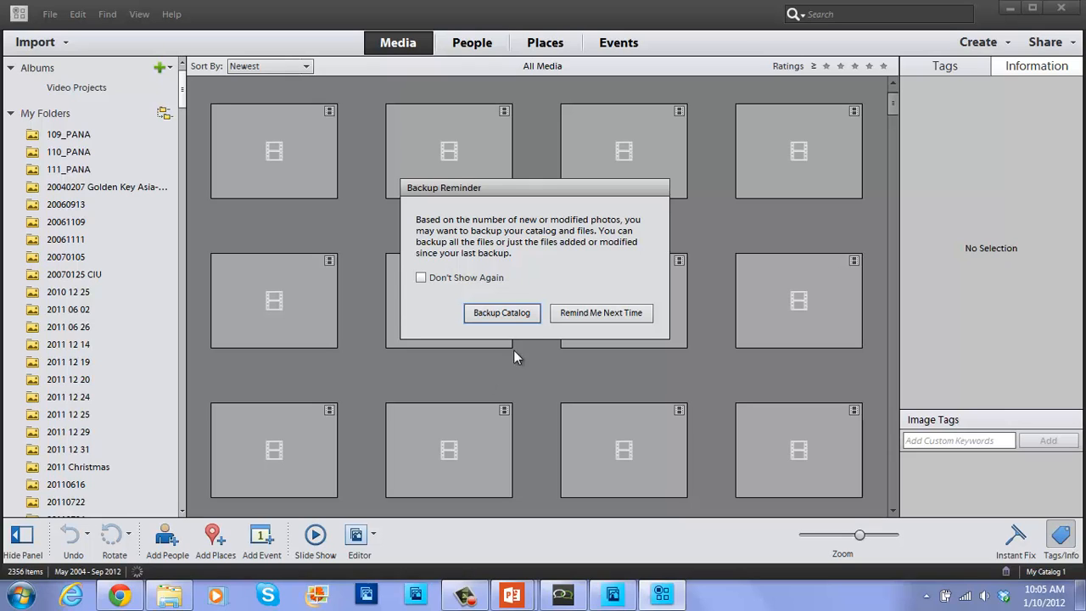
{"action": "left_click", "coordinate": [581, 313]}
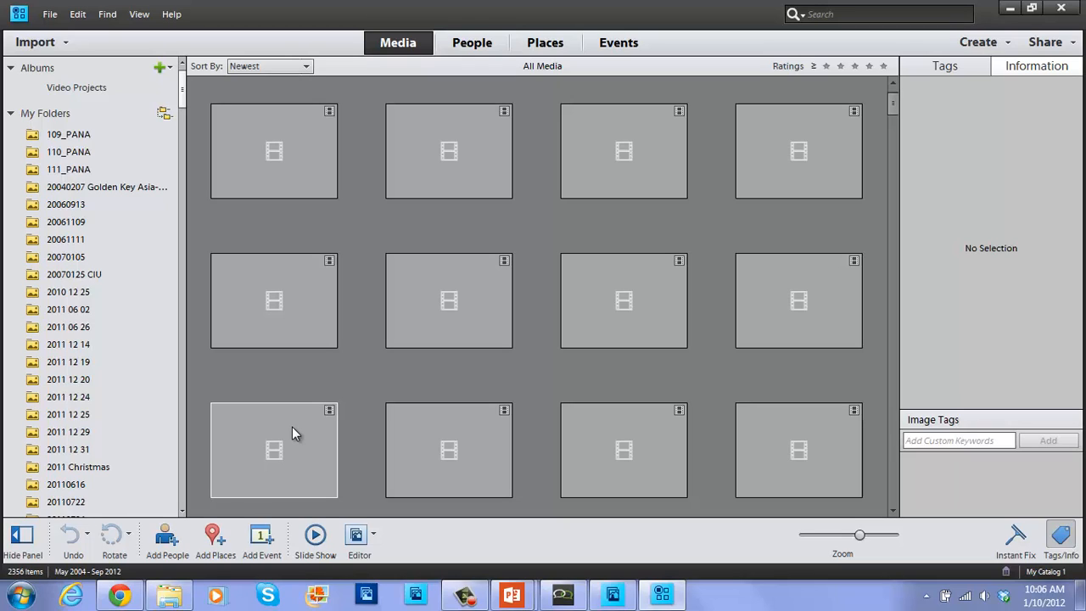
{"action": "left_click", "coordinate": [11, 114]}
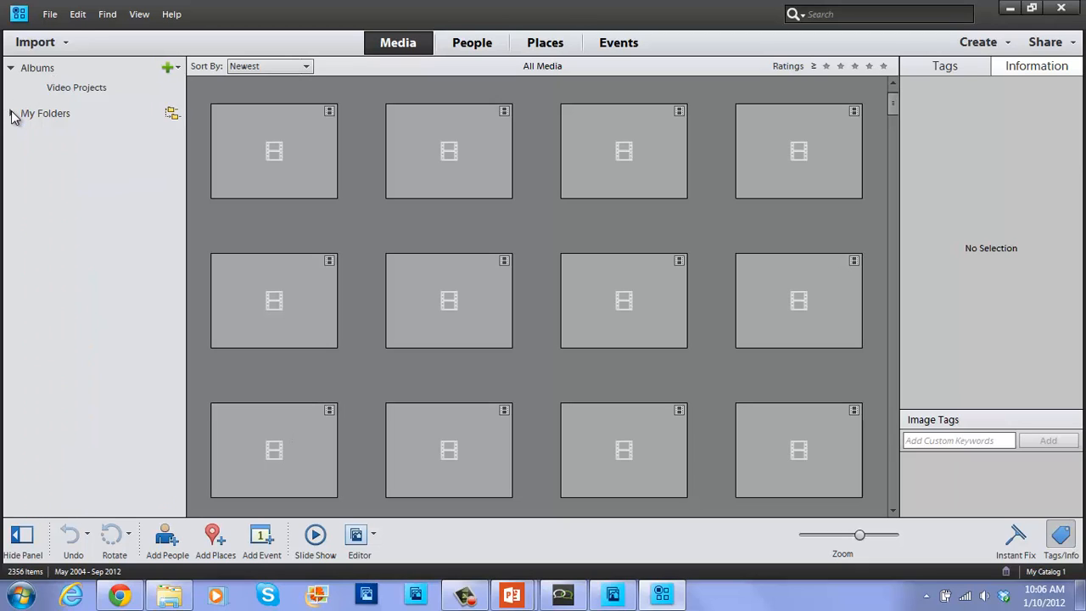
{"action": "left_click", "coordinate": [68, 43]}
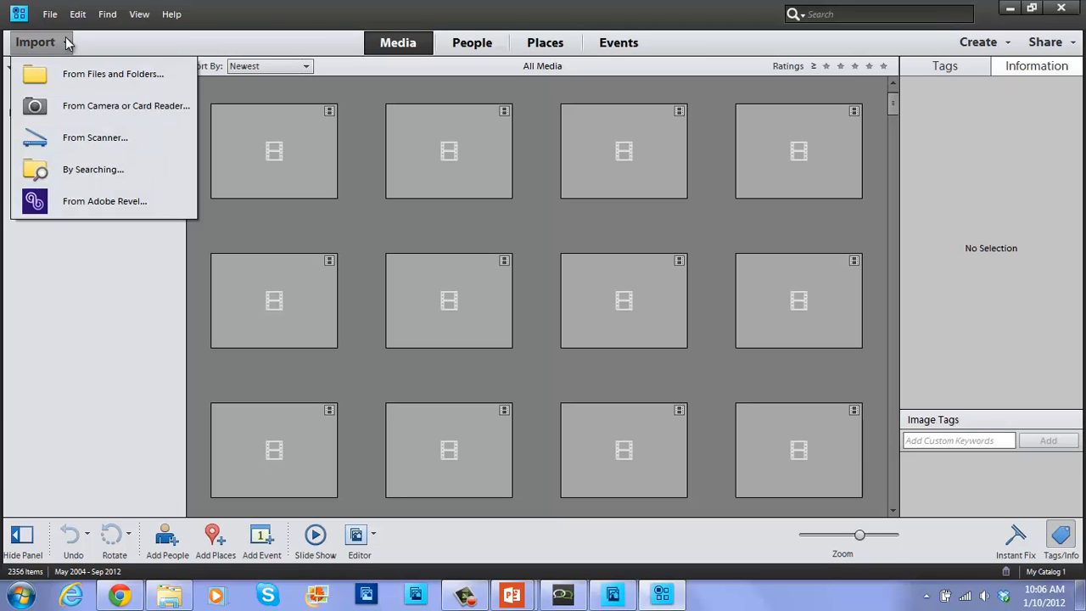
Import 16 chosen baby photos from the F:\ card reader, renamed by shot date plus a custom name.
{"action": "left_click", "coordinate": [61, 111]}
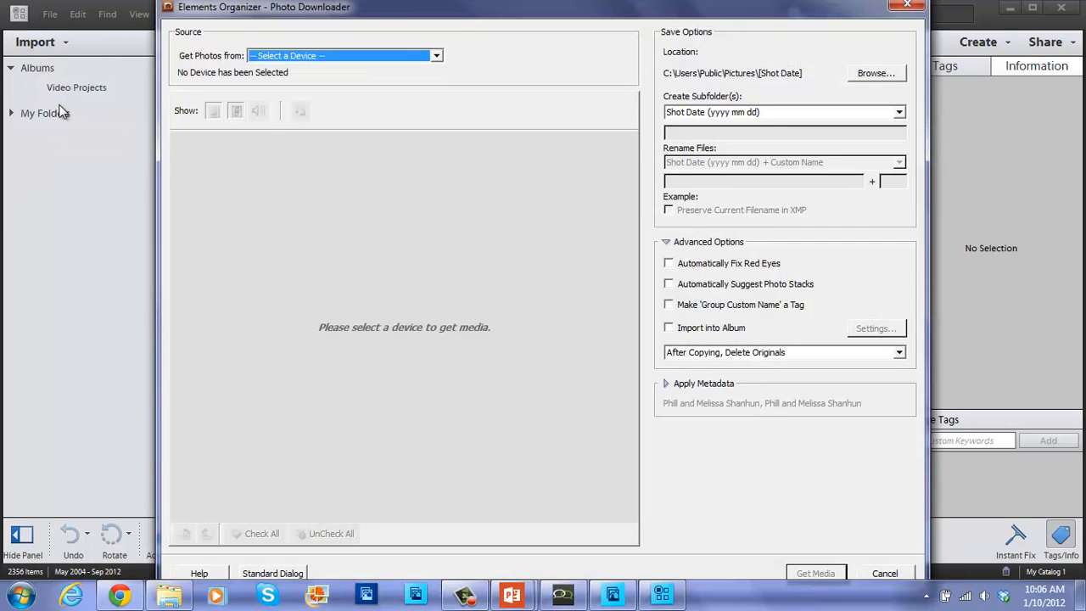
{"action": "left_click", "coordinate": [281, 59]}
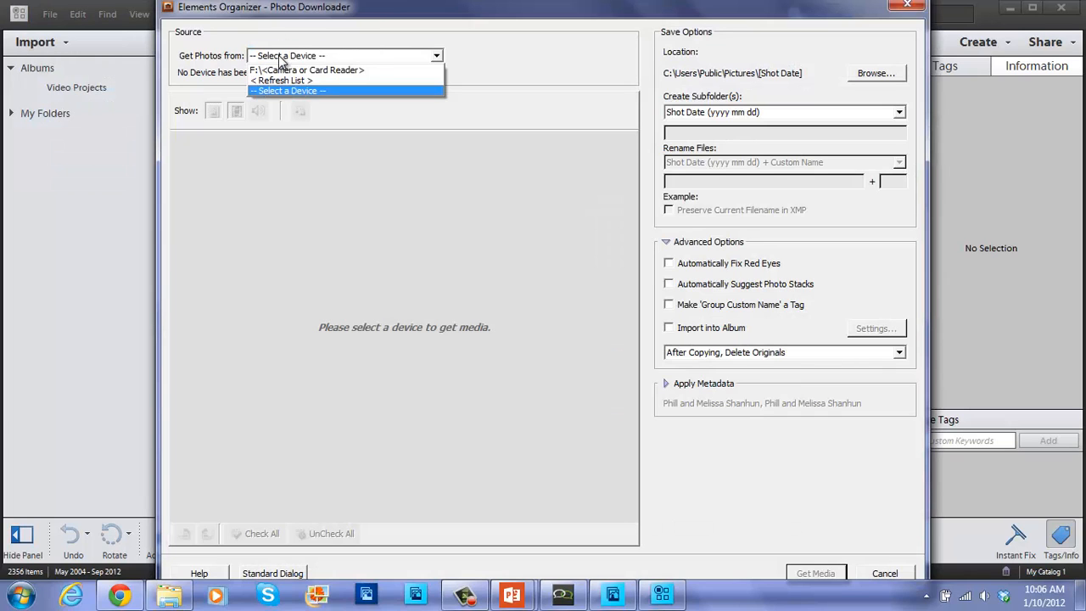
{"action": "left_click", "coordinate": [281, 69]}
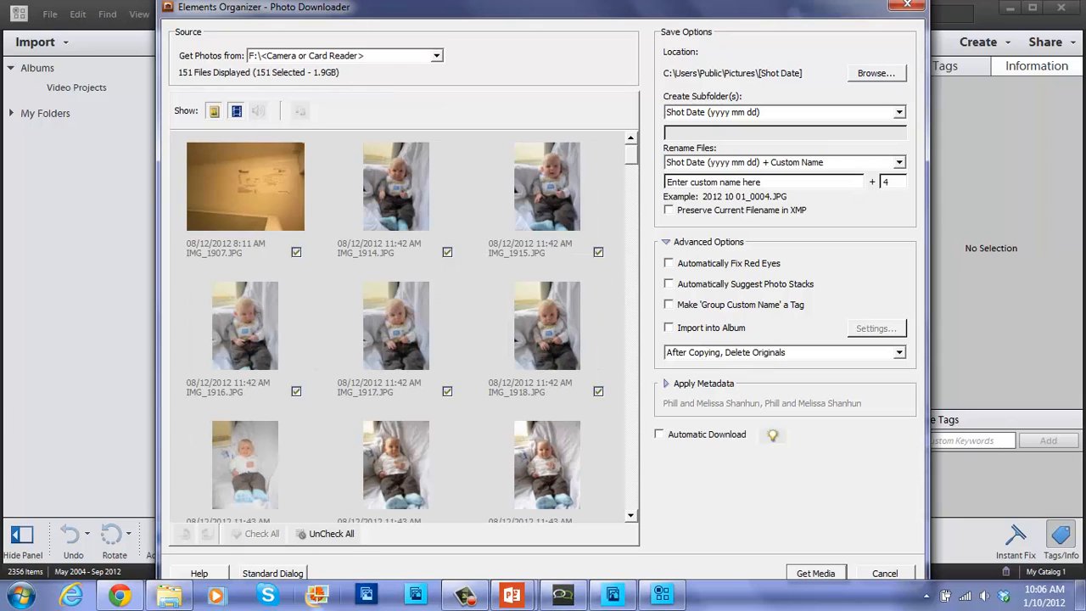
{"action": "left_click", "coordinate": [333, 533]}
{"action": "left_click", "coordinate": [384, 201]}
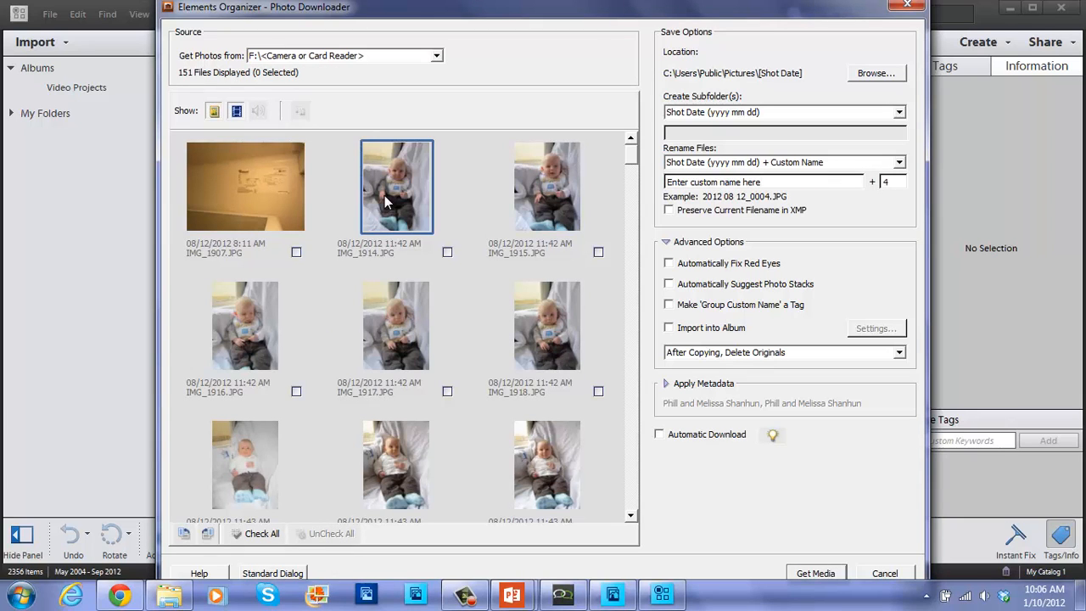
{"action": "key", "text": "shift+Down"}
{"action": "key", "text": "shift+Down"}
{"action": "key", "text": "shift+Down"}
{"action": "key", "text": "shift+Down"}
{"action": "key", "text": "shift+Down"}
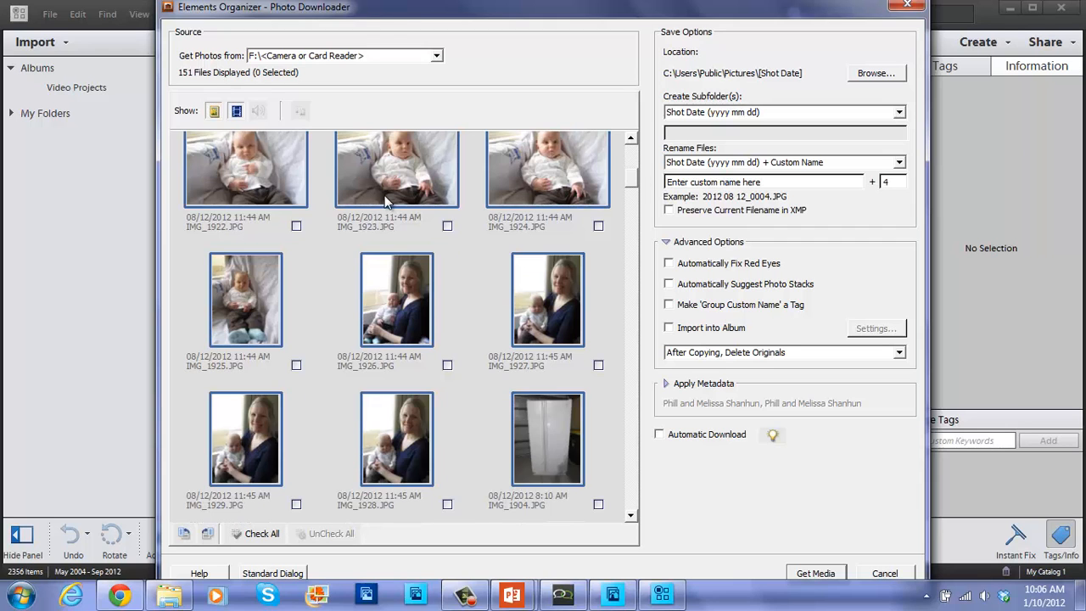
{"action": "scroll", "coordinate": [384, 201], "scroll_direction": "up", "scroll_amount": 3}
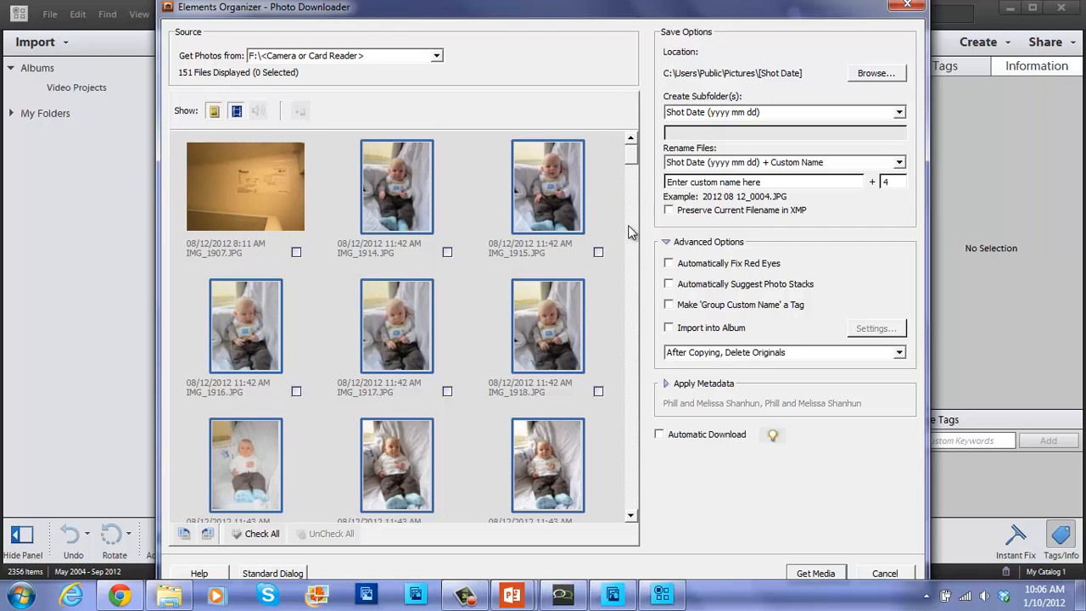
{"action": "left_click_drag", "start_coordinate": [631, 160], "coordinate": [631, 195]}
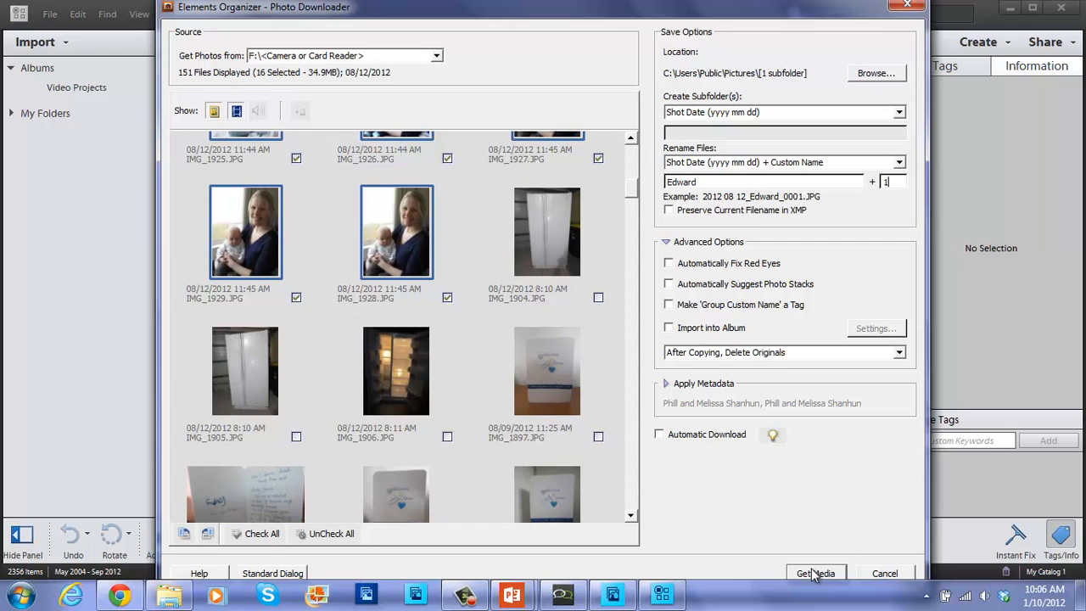
{"action": "left_click", "coordinate": [813, 574]}
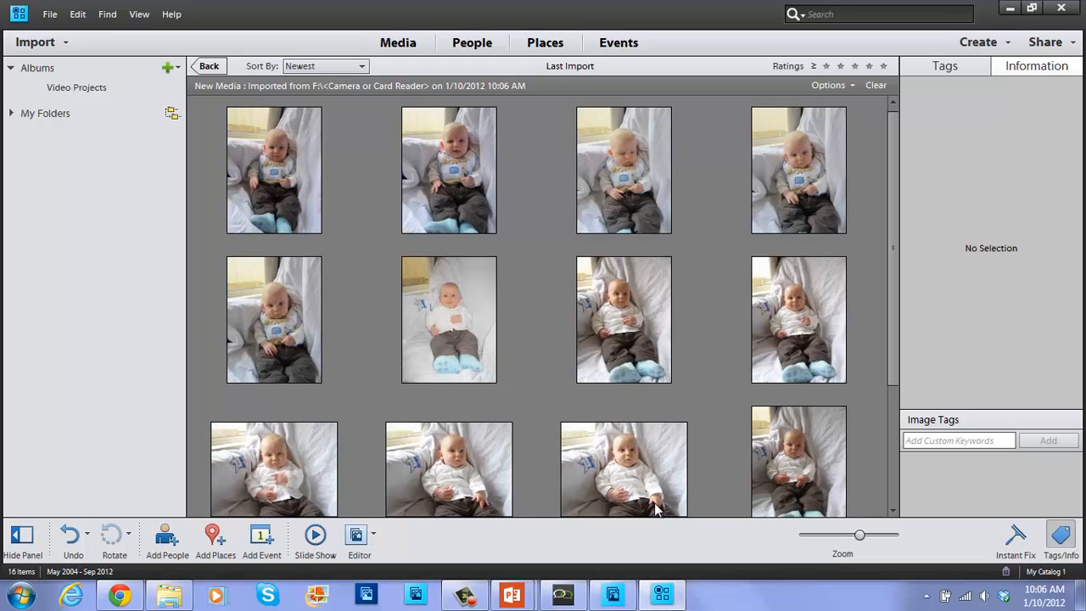
Select the first imported photo, switch to People view, and start Add People.
{"action": "left_click", "coordinate": [267, 199]}
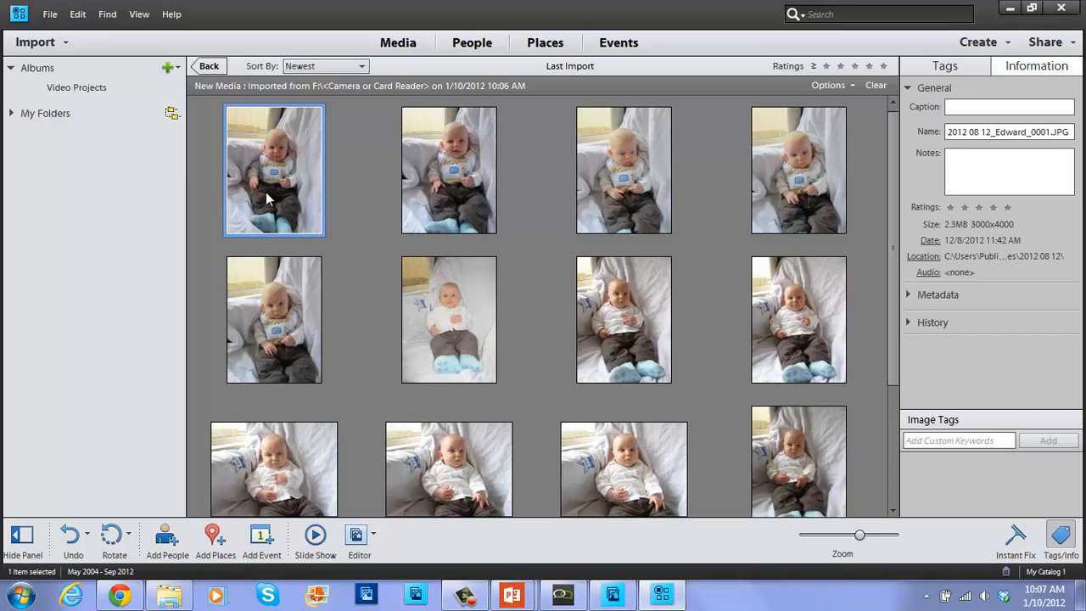
{"action": "left_click", "coordinate": [477, 38]}
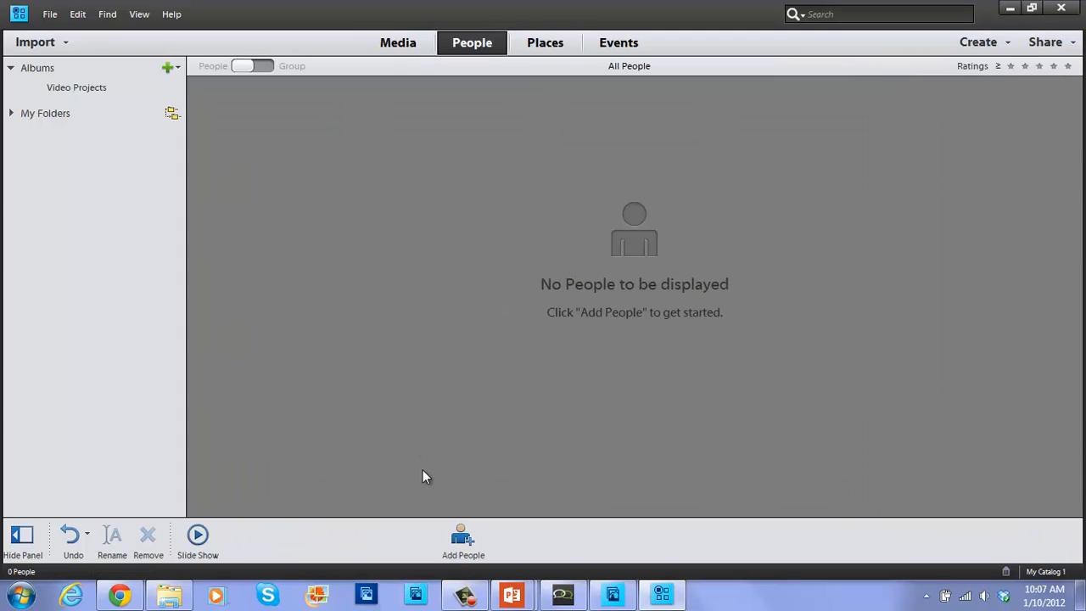
{"action": "left_click", "coordinate": [473, 540]}
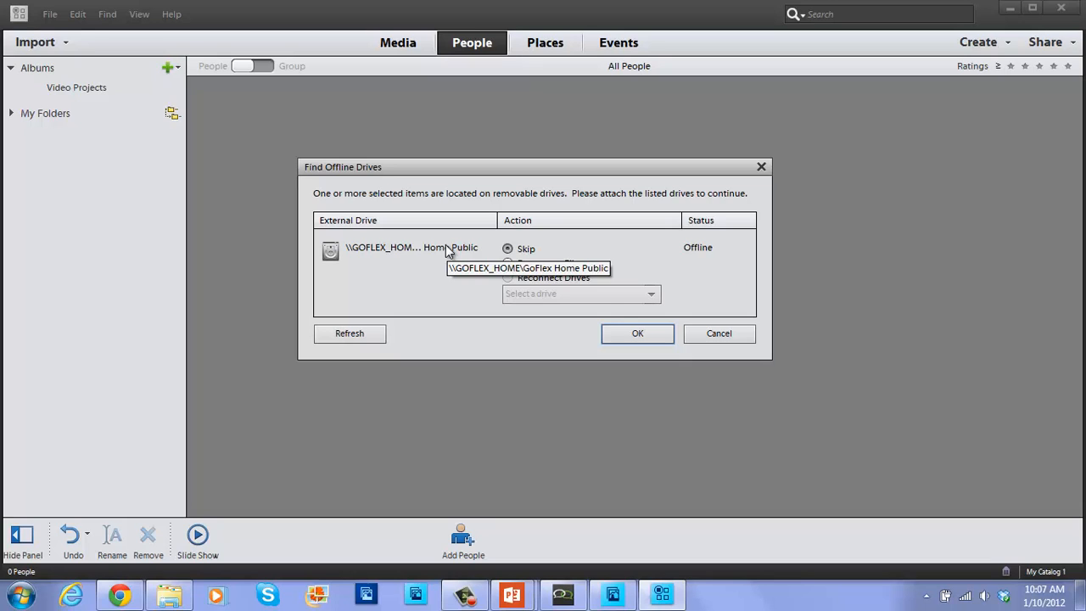
Skip the offline GoFlex drive and label the first three faces with family members' names.
{"action": "left_click", "coordinate": [630, 337]}
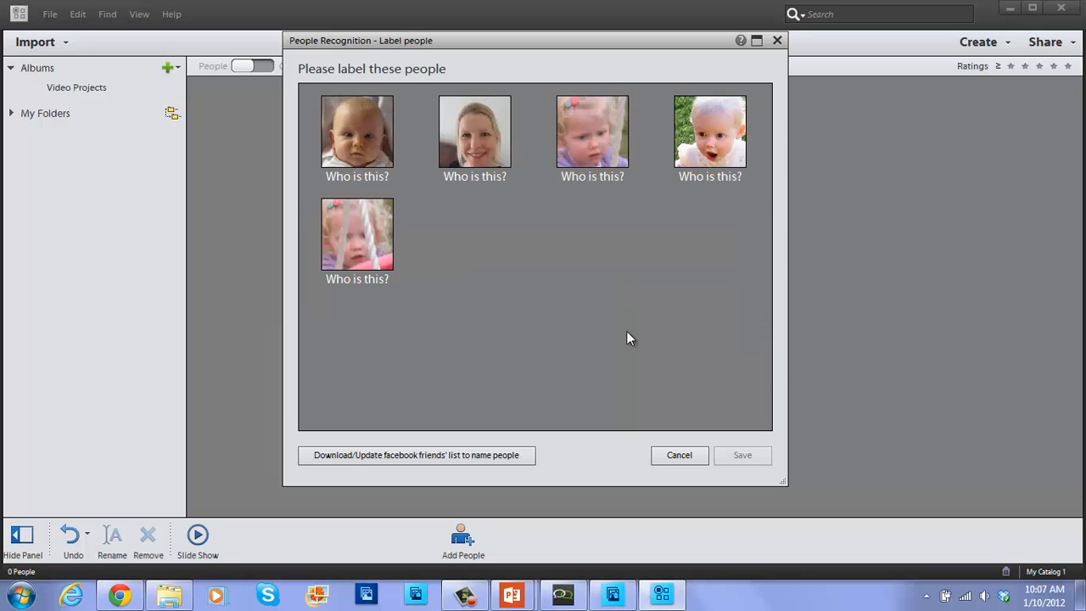
{"action": "left_click", "coordinate": [354, 176]}
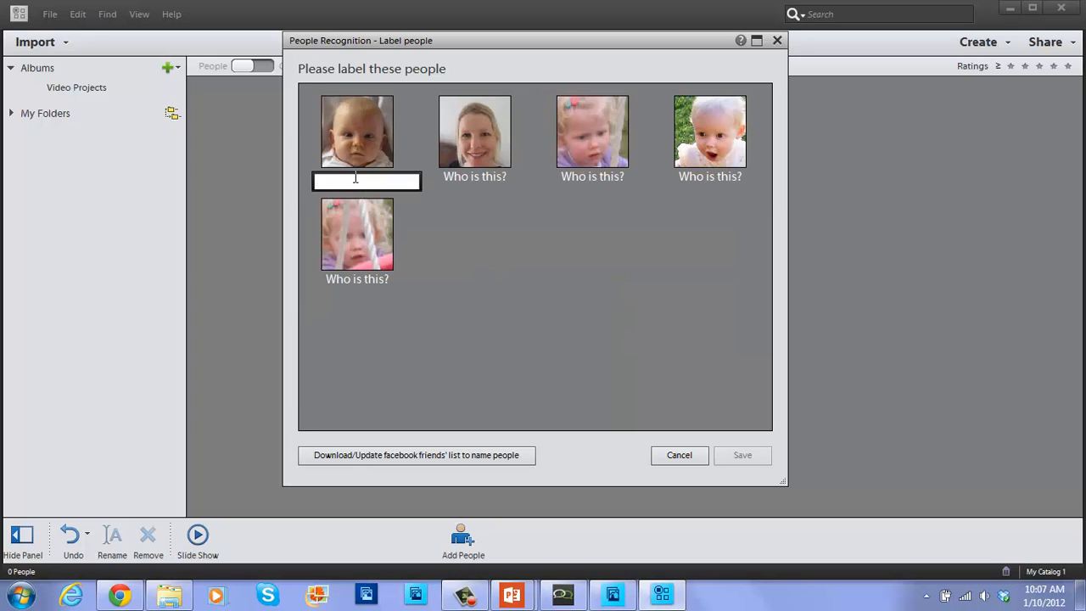
{"action": "left_click", "coordinate": [477, 177]}
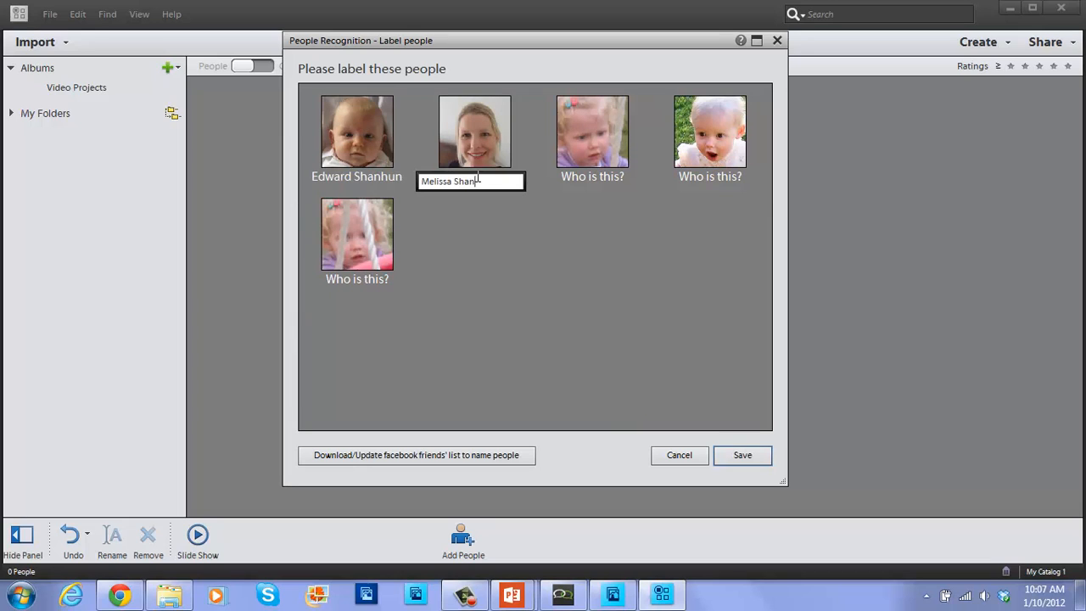
{"action": "left_click", "coordinate": [561, 180]}
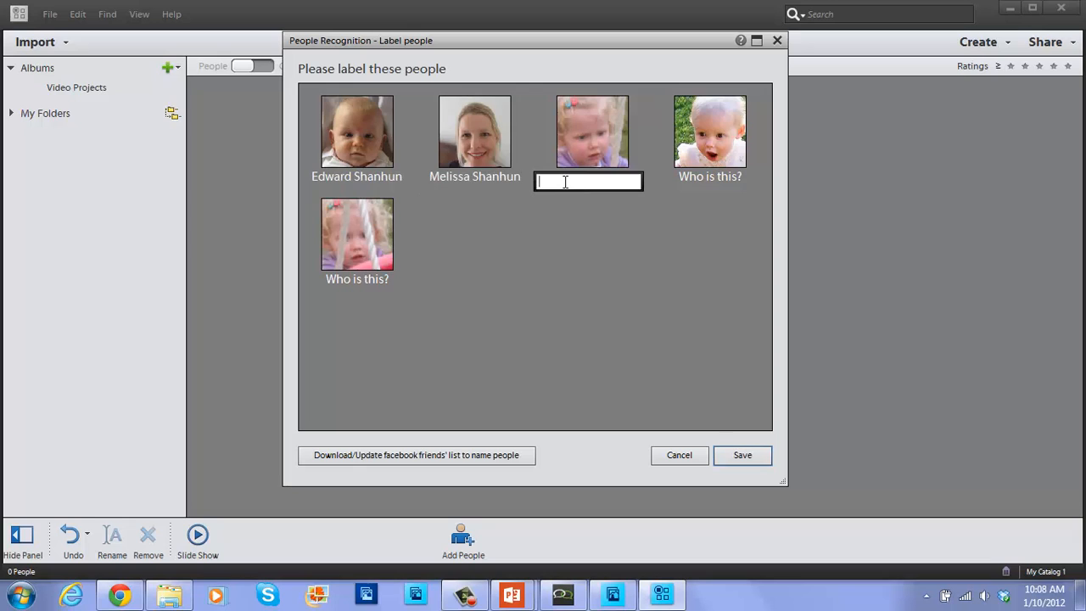
{"action": "key", "text": "Tab"}
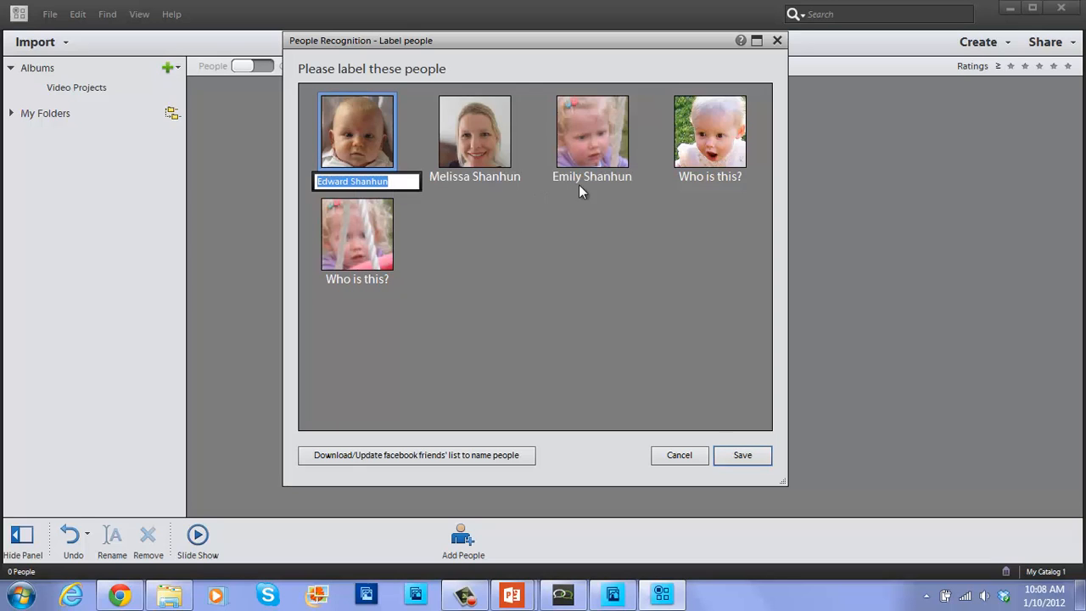
Label the fourth and fifth faces with the girl's name and save all face labels.
{"action": "left_click", "coordinate": [708, 177]}
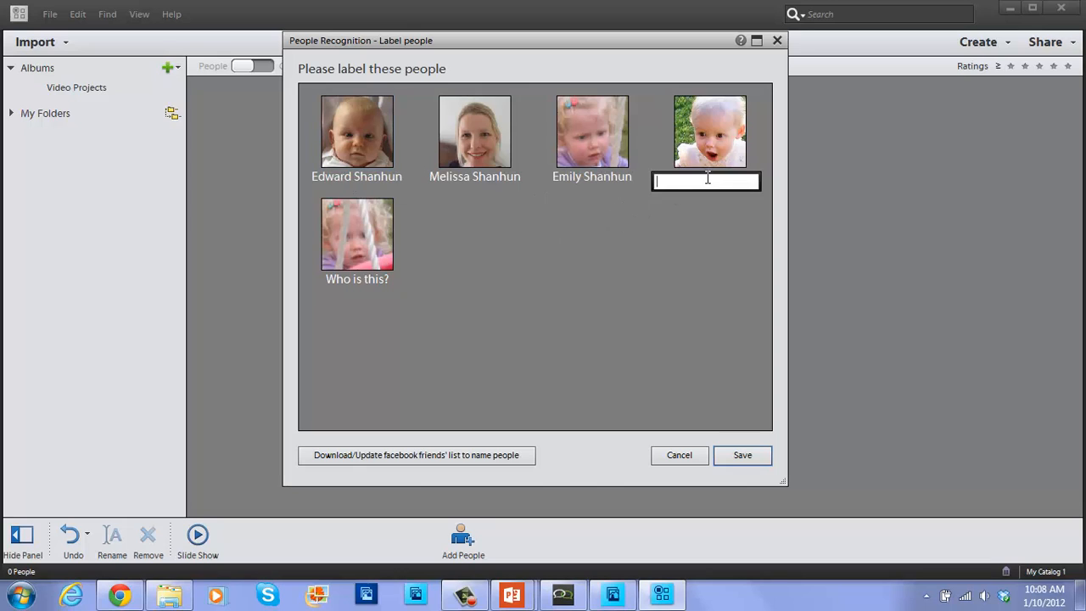
{"action": "left_click", "coordinate": [677, 229]}
{"action": "left_click", "coordinate": [369, 282]}
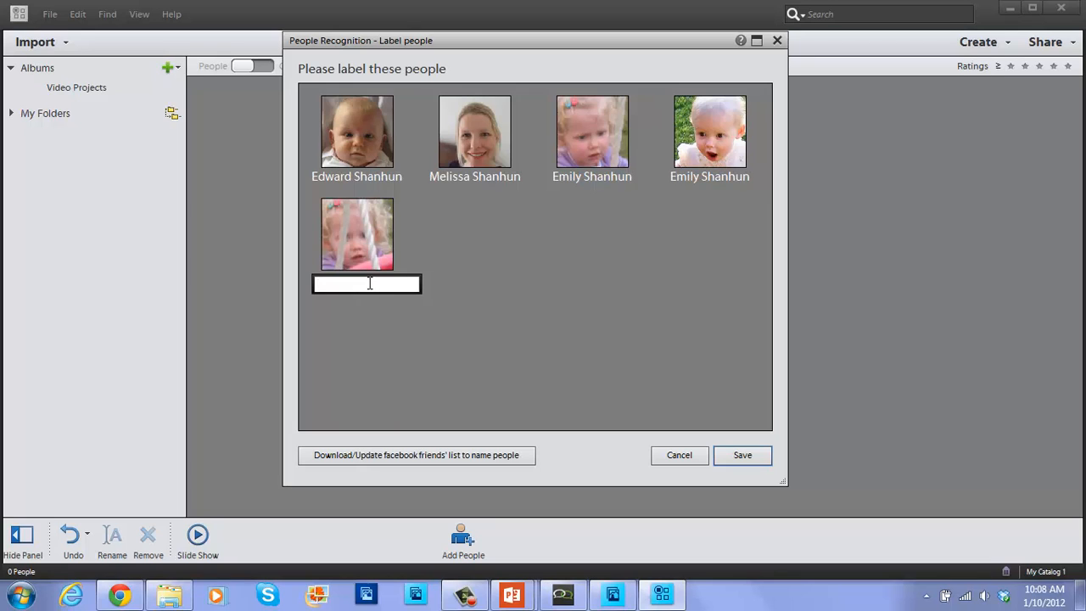
{"action": "key", "text": "Return"}
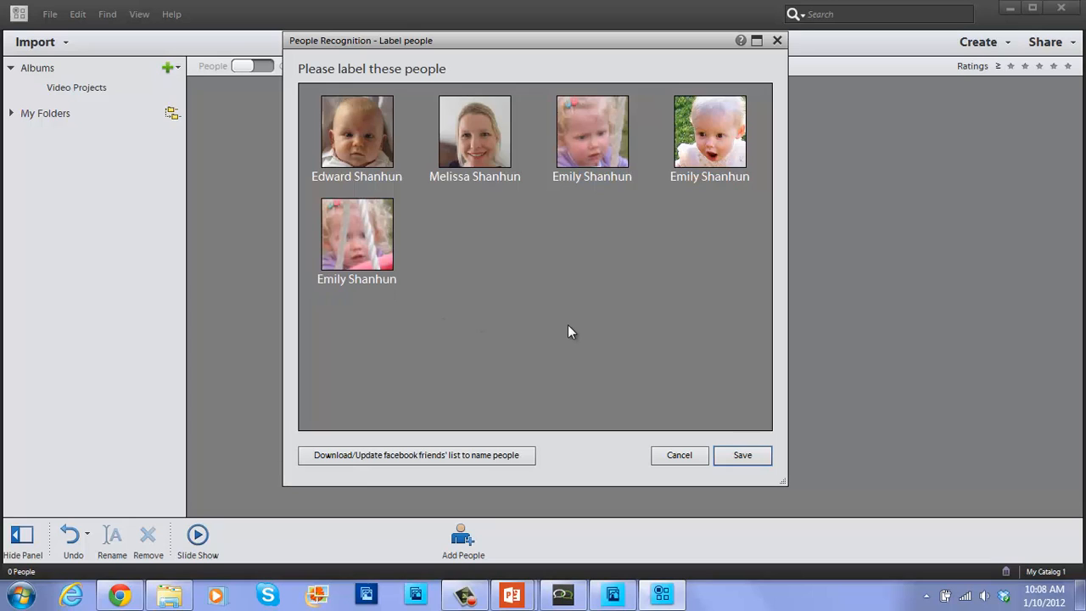
{"action": "left_click", "coordinate": [743, 456]}
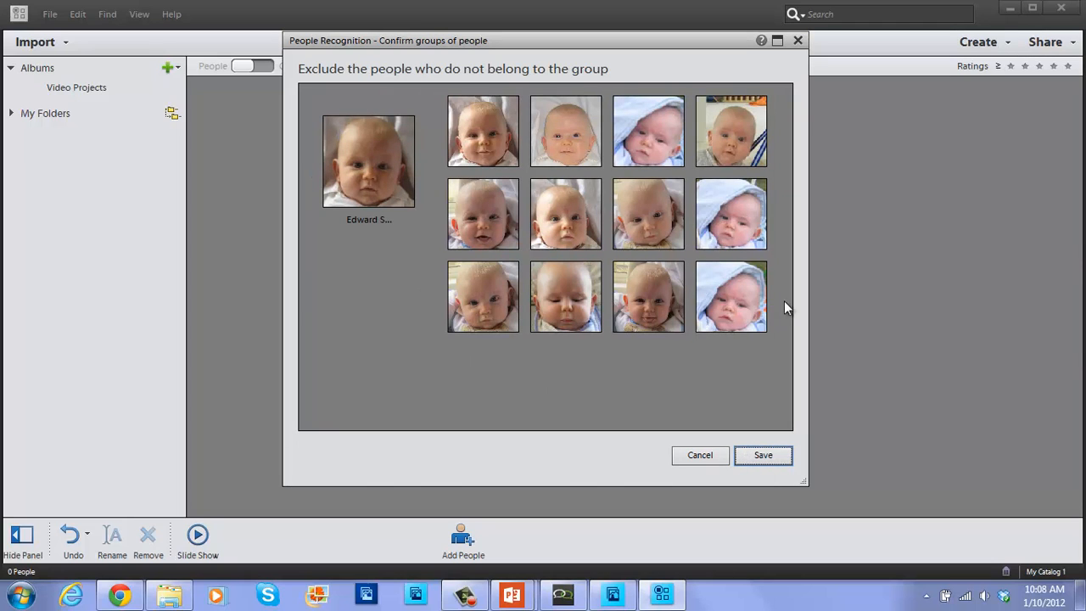
Confirm the baby's, mother's, toddler's and second baby face groups.
{"action": "left_click", "coordinate": [752, 458]}
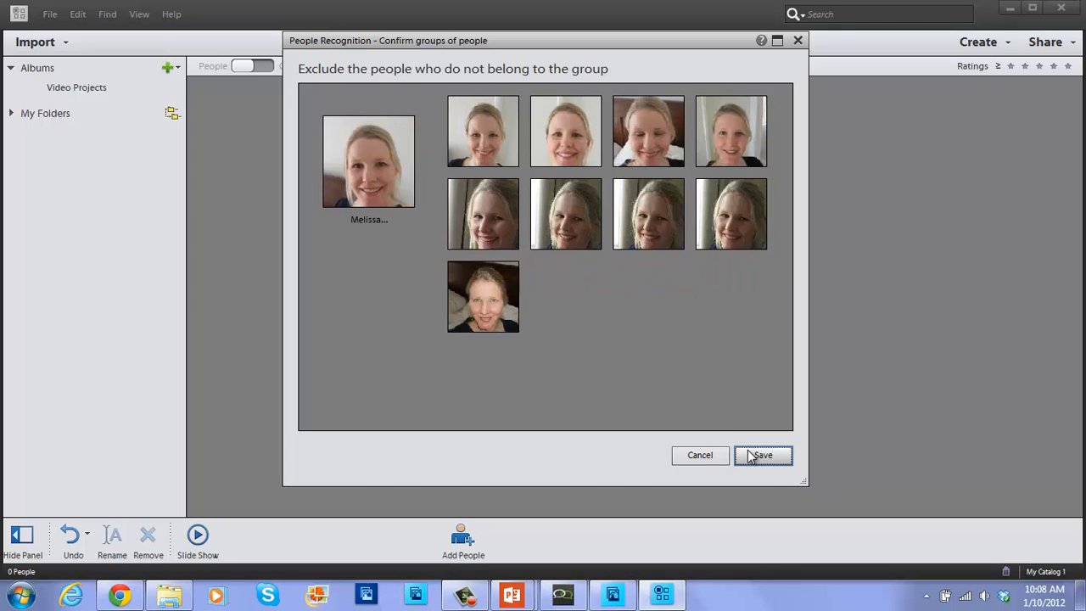
{"action": "left_click", "coordinate": [751, 458]}
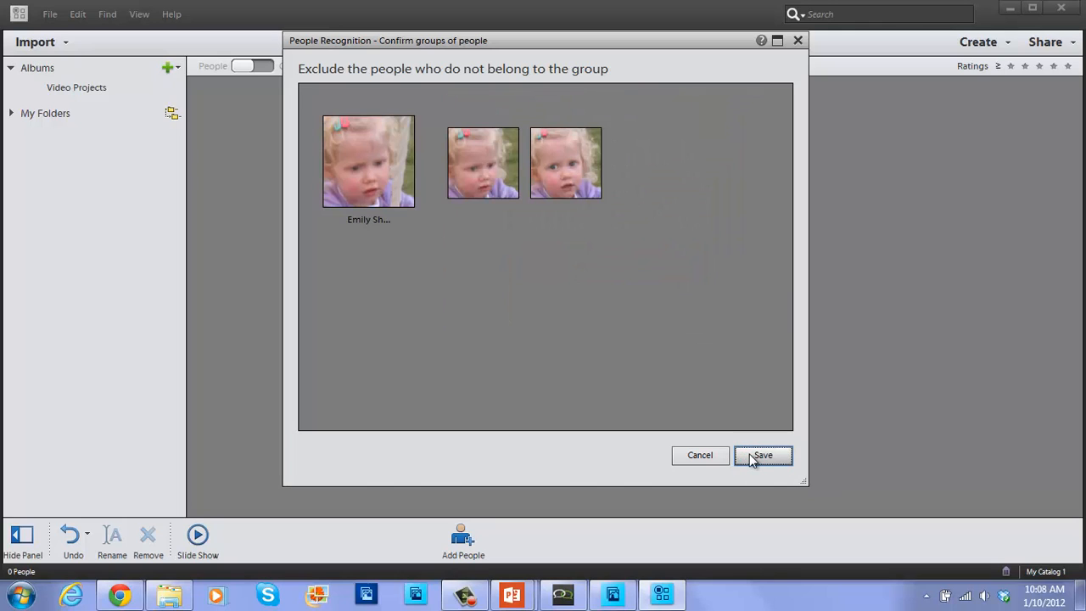
{"action": "left_click", "coordinate": [752, 458]}
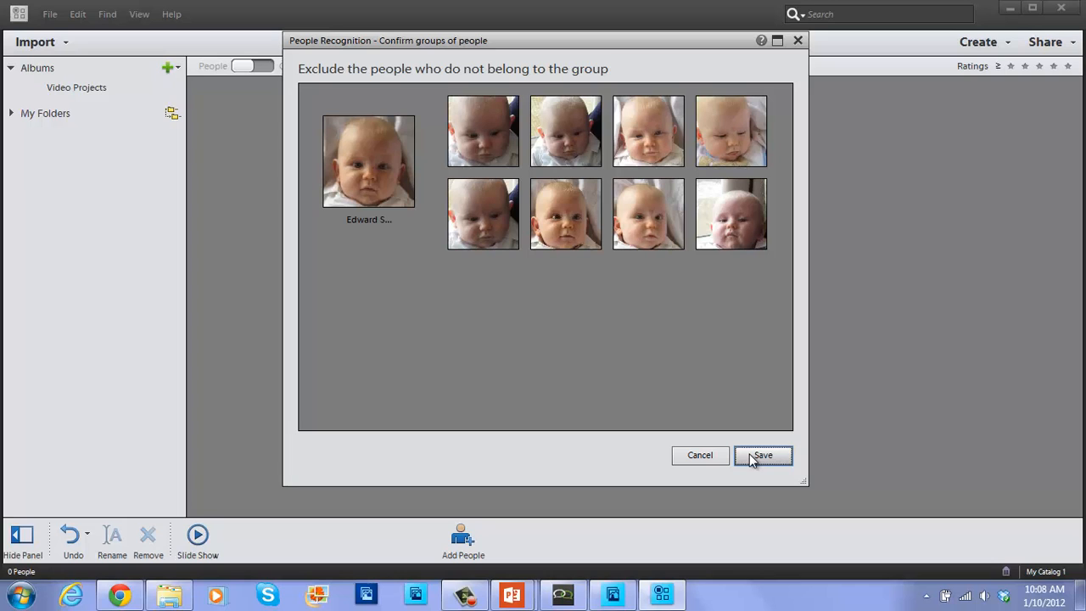
{"action": "left_click", "coordinate": [752, 458]}
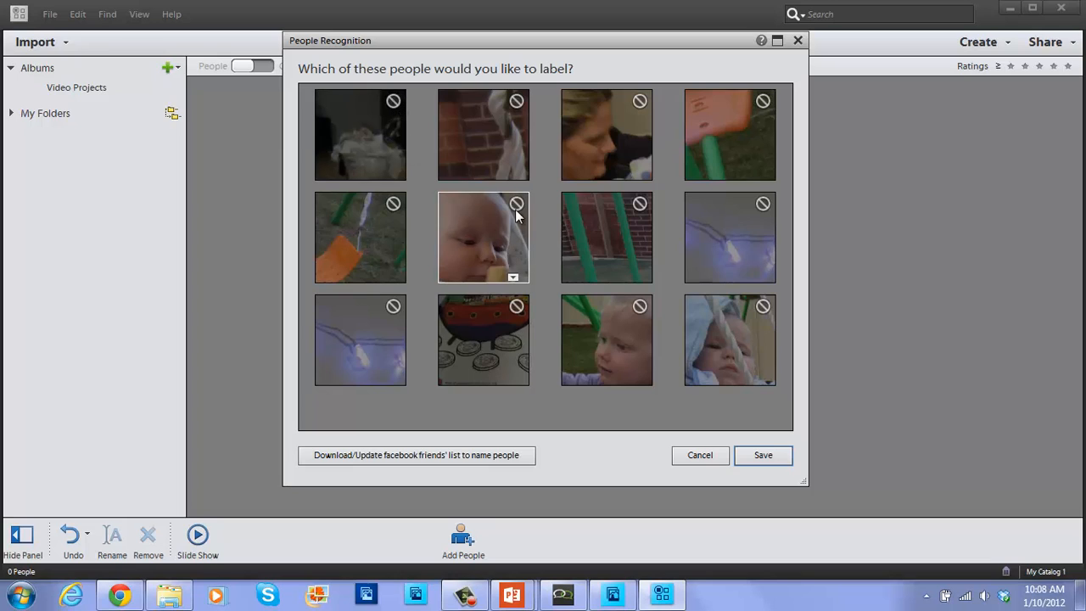
Include three excluded baby faces and the woman's face, then save to continue to labelling.
{"action": "left_click", "coordinate": [487, 264]}
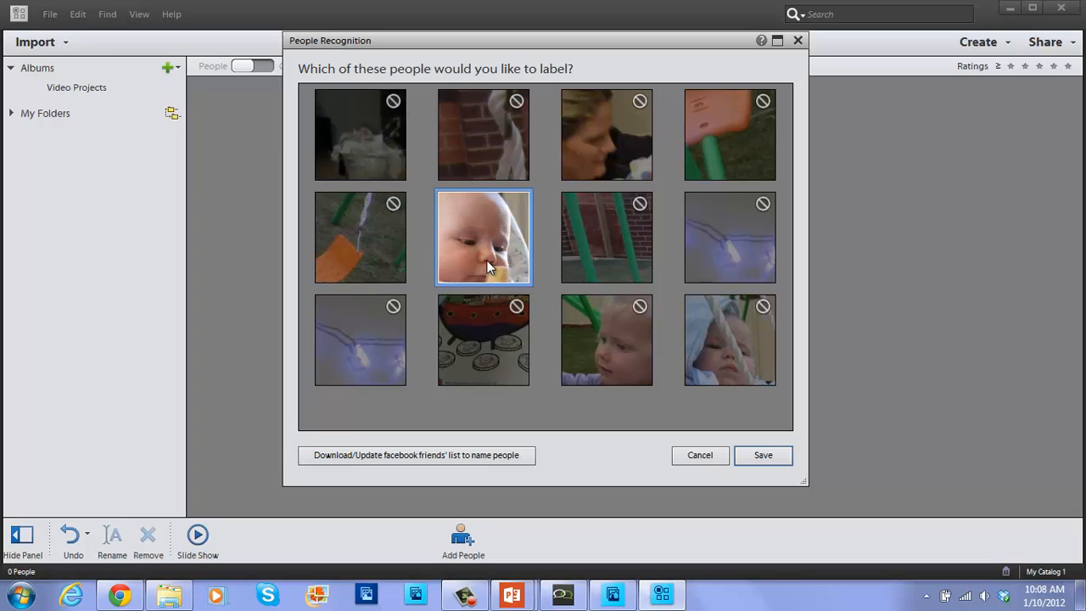
{"action": "left_click", "coordinate": [600, 345]}
{"action": "left_click", "coordinate": [723, 356]}
{"action": "left_click", "coordinate": [584, 162]}
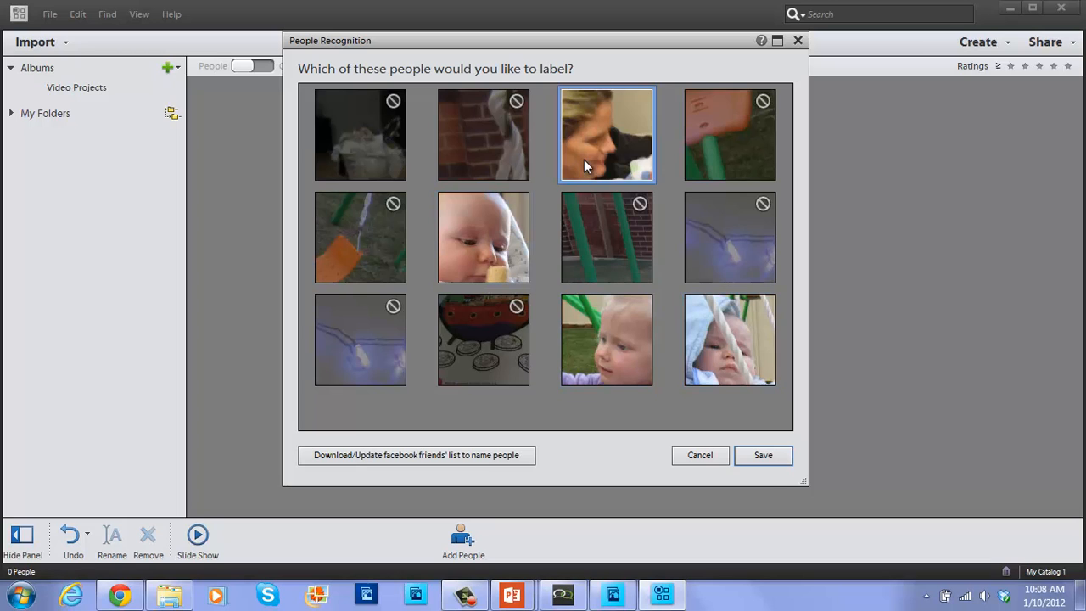
{"action": "left_click", "coordinate": [763, 458]}
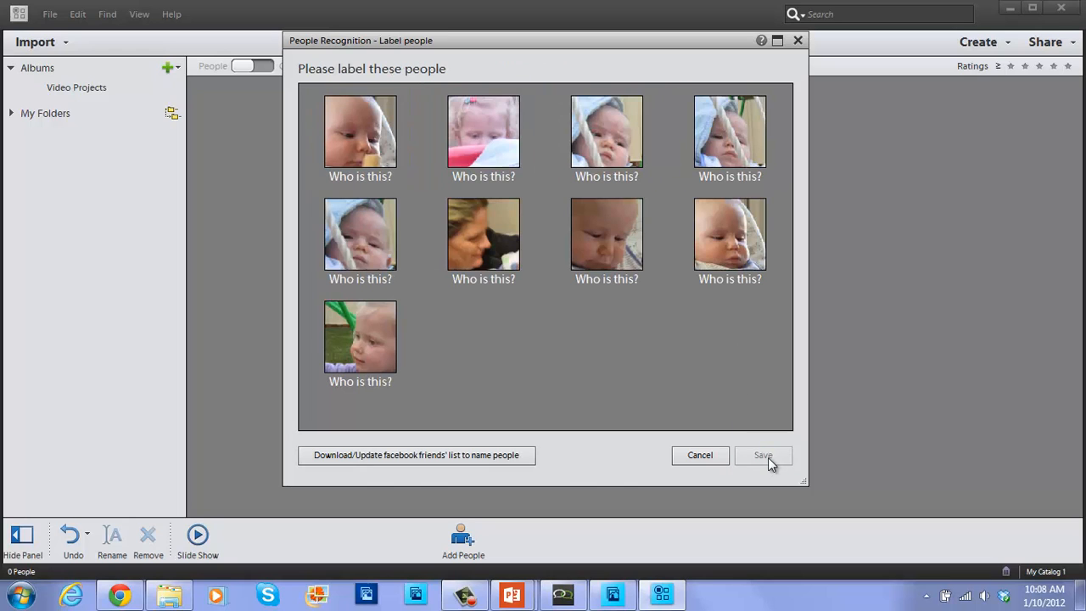
Name the first three faces from suggestions as the baby, the toddler girl, and the baby.
{"action": "left_click", "coordinate": [376, 177]}
{"action": "type", "text": "E"}
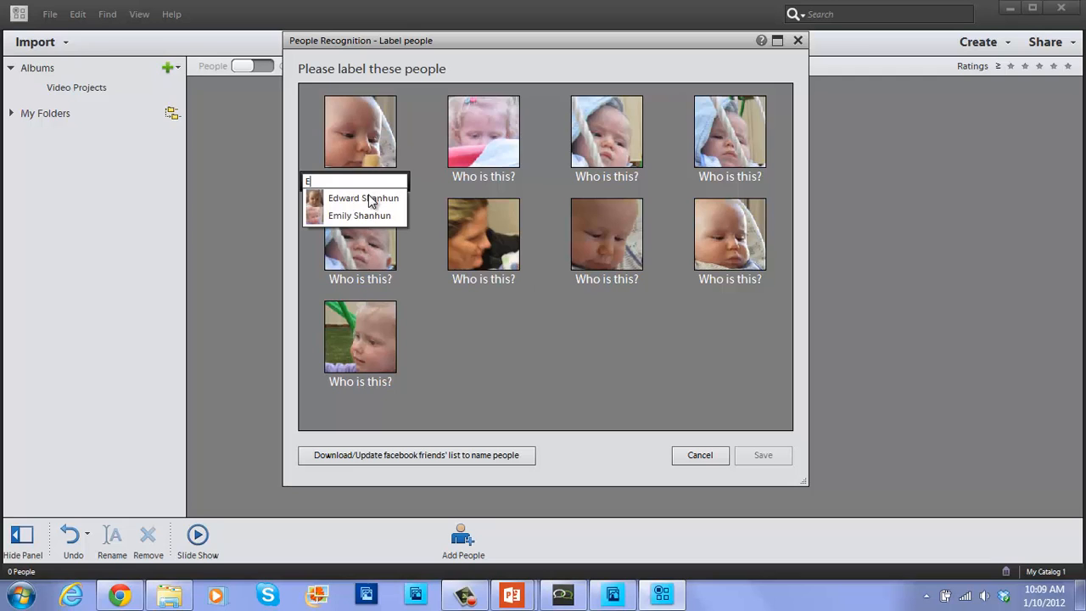
{"action": "left_click", "coordinate": [370, 197]}
{"action": "left_click", "coordinate": [483, 178]}
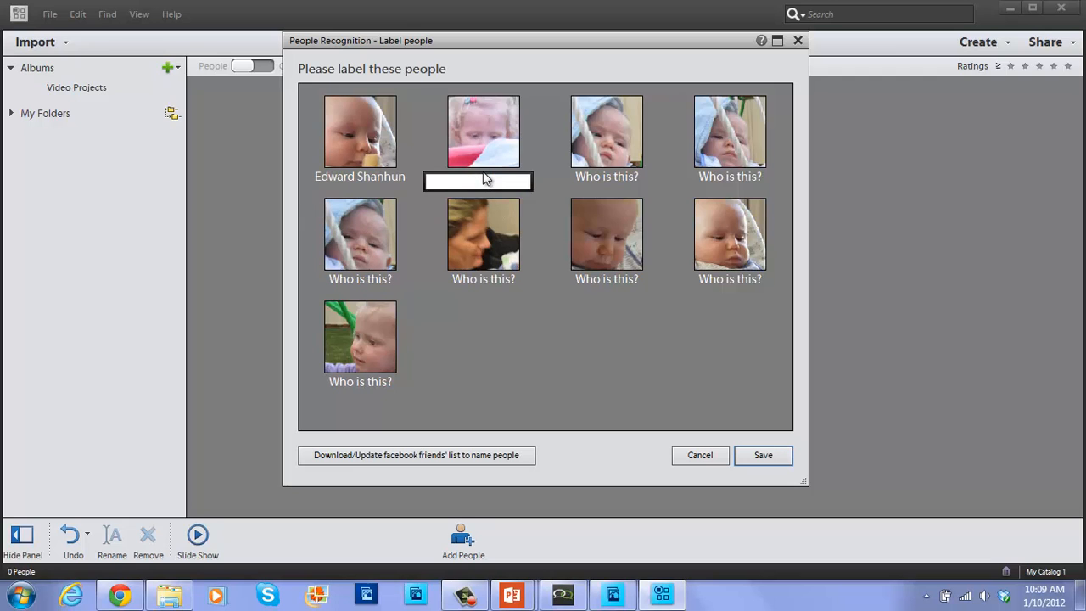
{"action": "type", "text": "E"}
{"action": "left_click", "coordinate": [475, 214]}
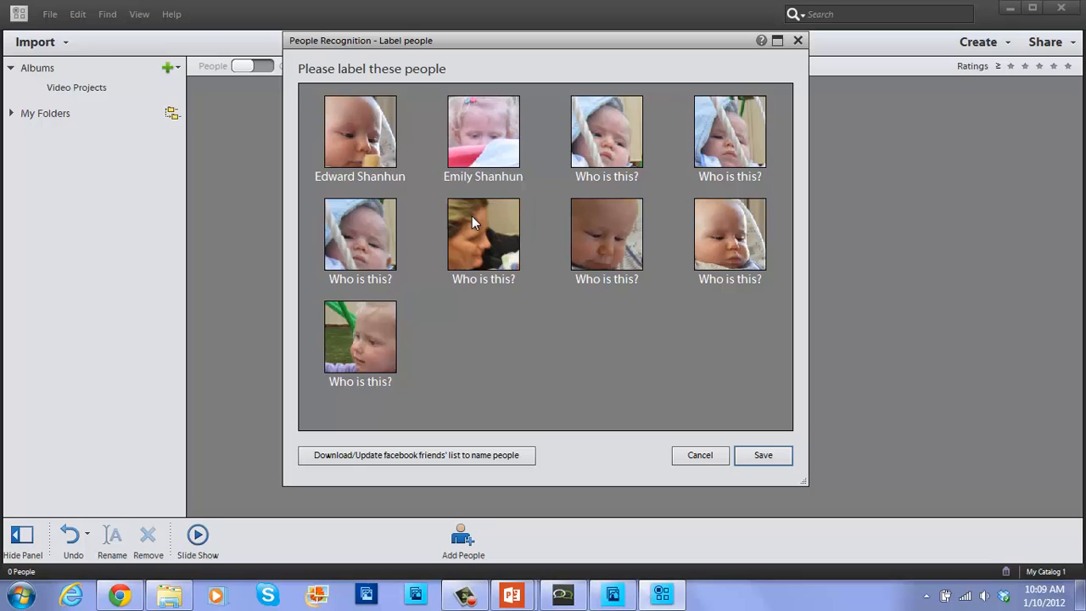
{"action": "left_click", "coordinate": [580, 176]}
{"action": "type", "text": "ed"}
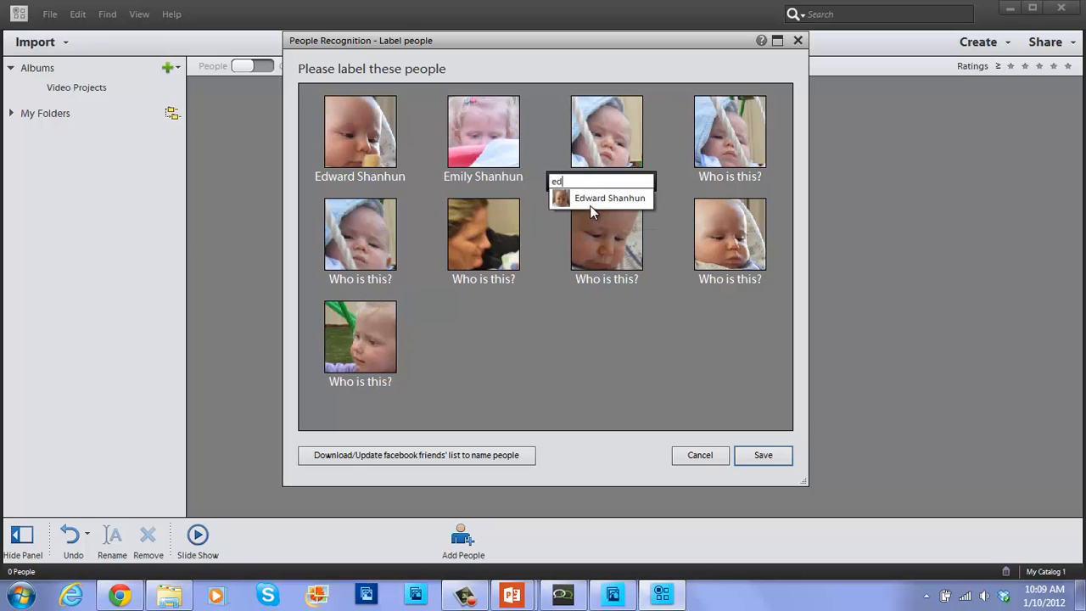
{"action": "left_click", "coordinate": [590, 206]}
Tag the fourth, eighth and seventh faces as the baby and give the woman's face a new name.
{"action": "left_click", "coordinate": [708, 179]}
{"action": "type", "text": "ed"}
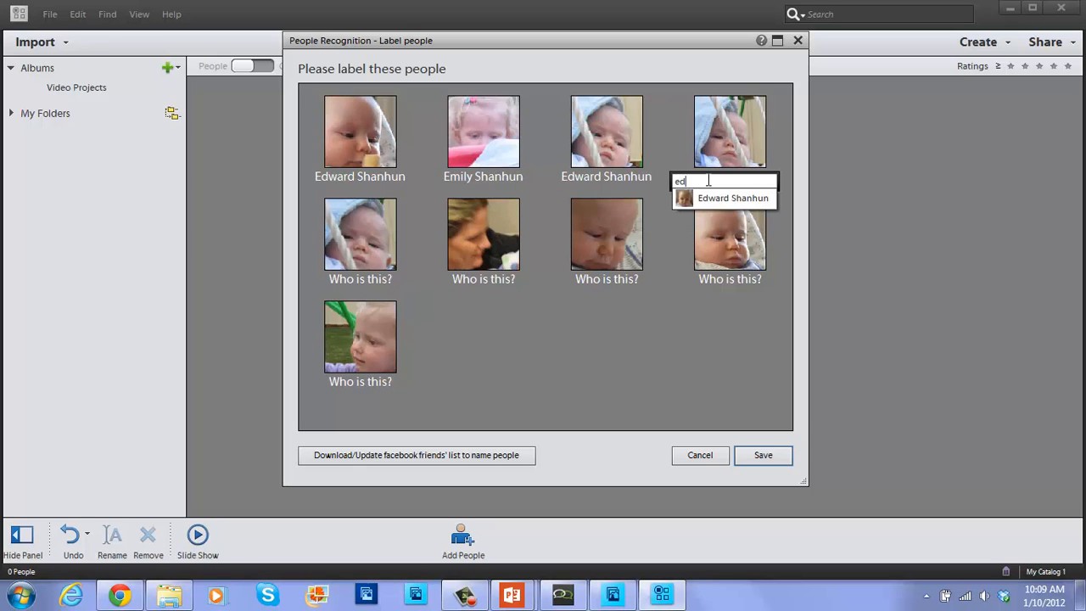
{"action": "left_click", "coordinate": [717, 200]}
{"action": "left_click", "coordinate": [718, 278]}
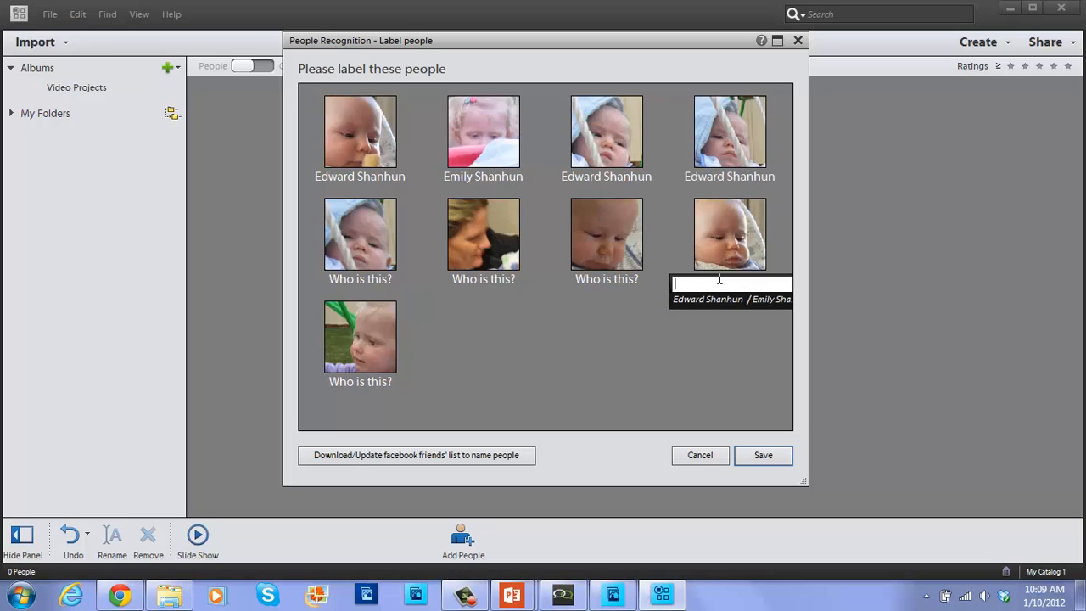
{"action": "left_click", "coordinate": [720, 302]}
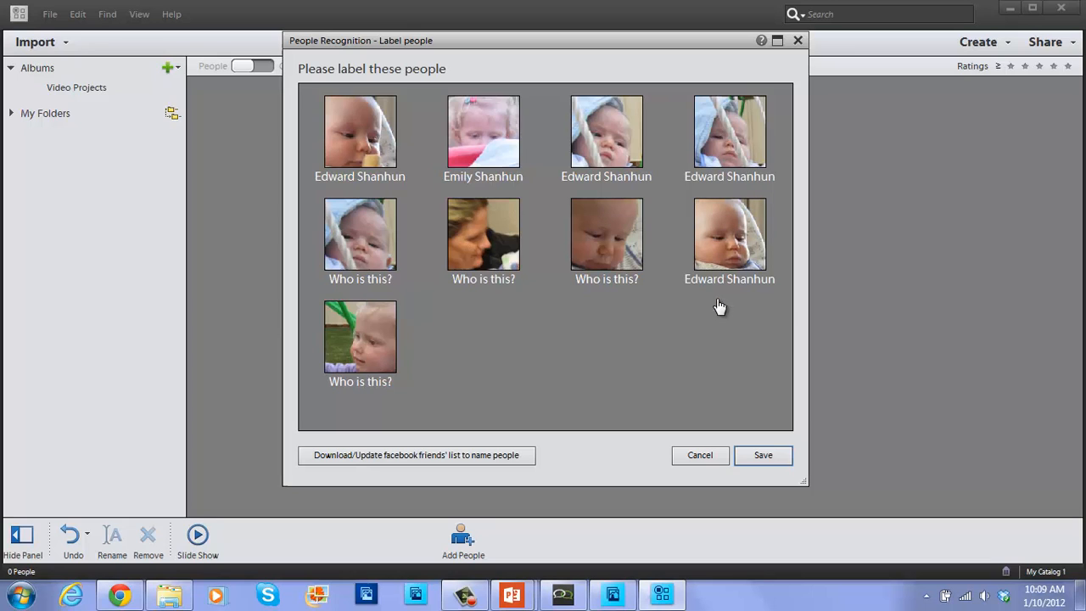
{"action": "left_click", "coordinate": [617, 281]}
{"action": "left_click", "coordinate": [578, 299]}
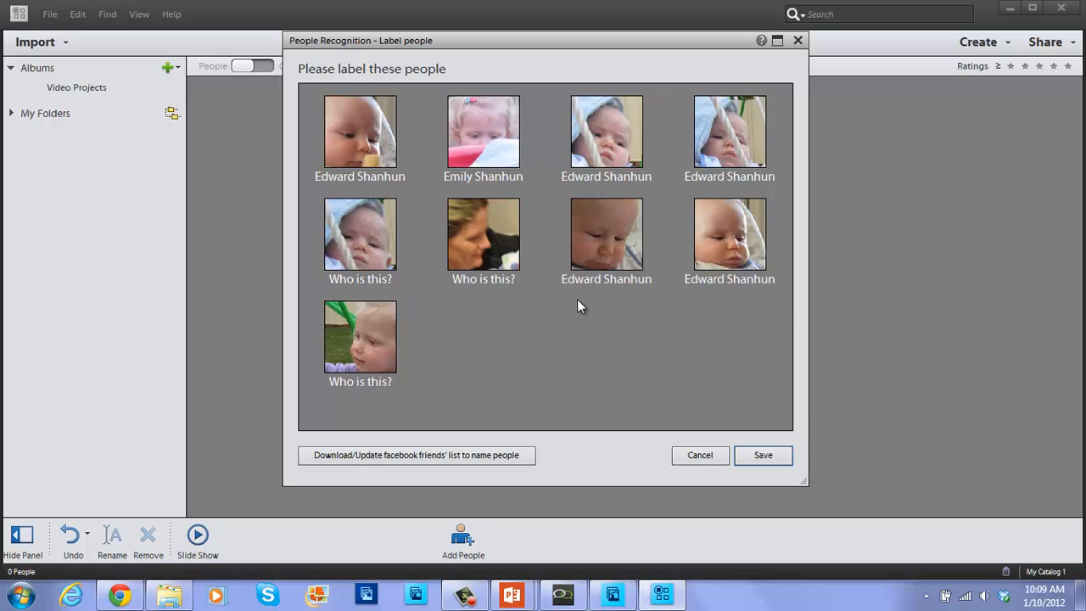
{"action": "left_click", "coordinate": [487, 278]}
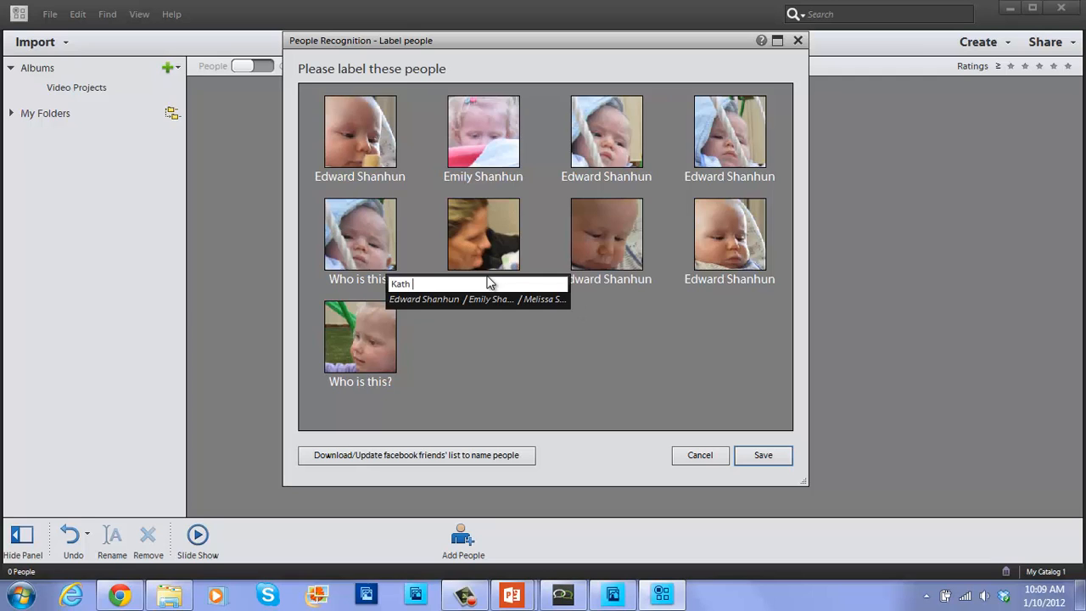
{"action": "key", "text": "Return"}
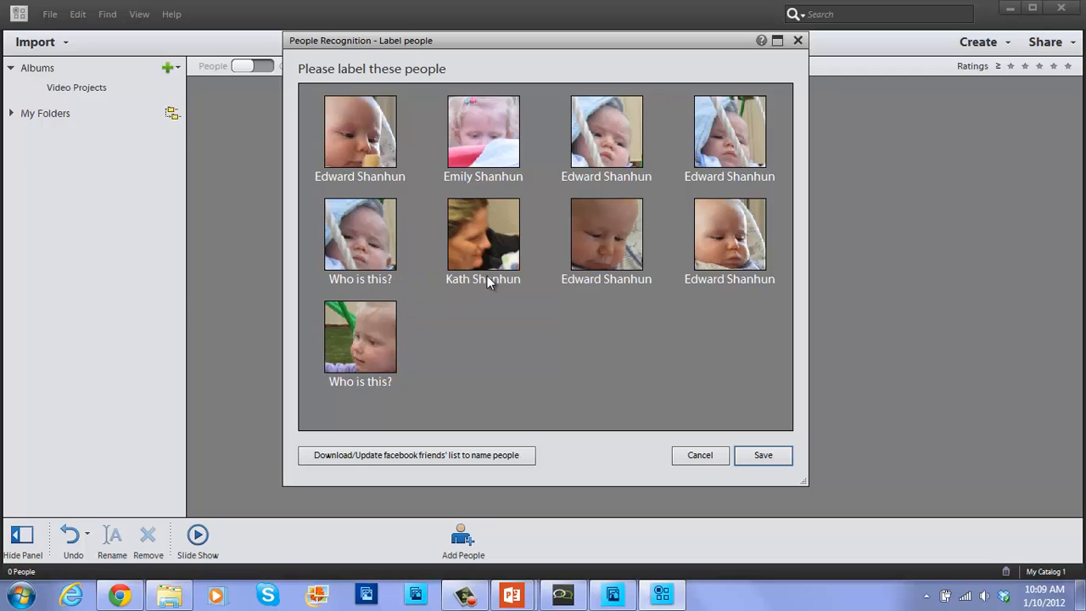
Name the fifth face as the baby and the last as the girl, then save the labels.
{"action": "left_click", "coordinate": [363, 278]}
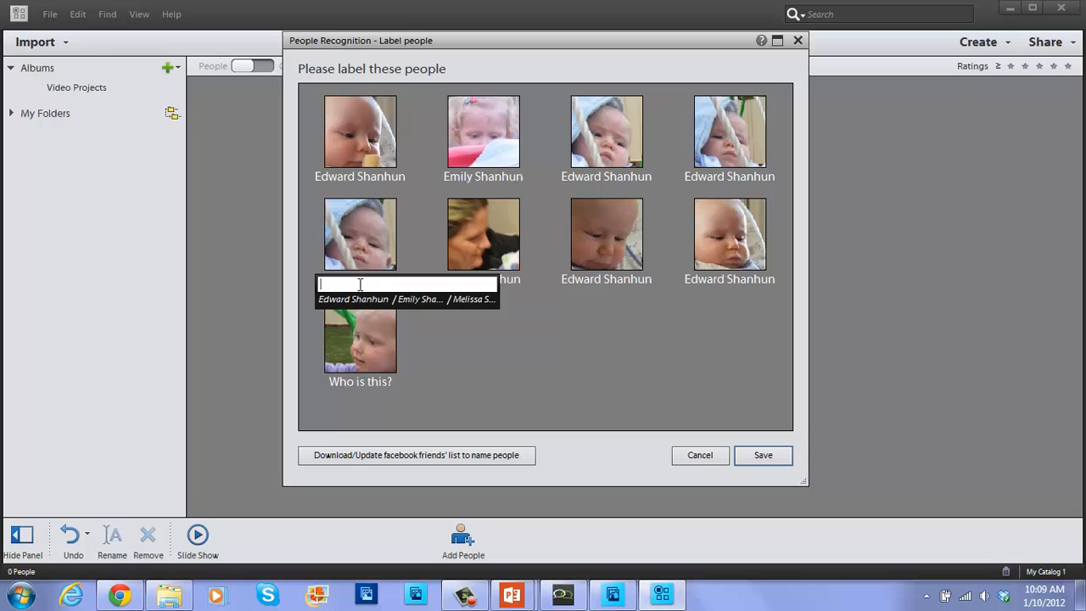
{"action": "left_click", "coordinate": [370, 298]}
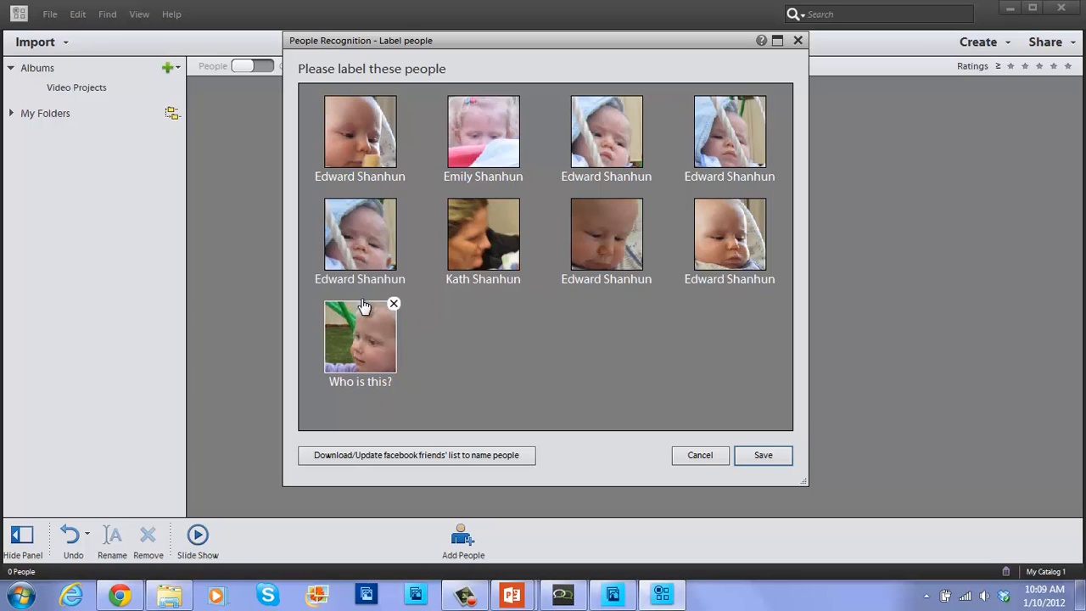
{"action": "left_click", "coordinate": [360, 381]}
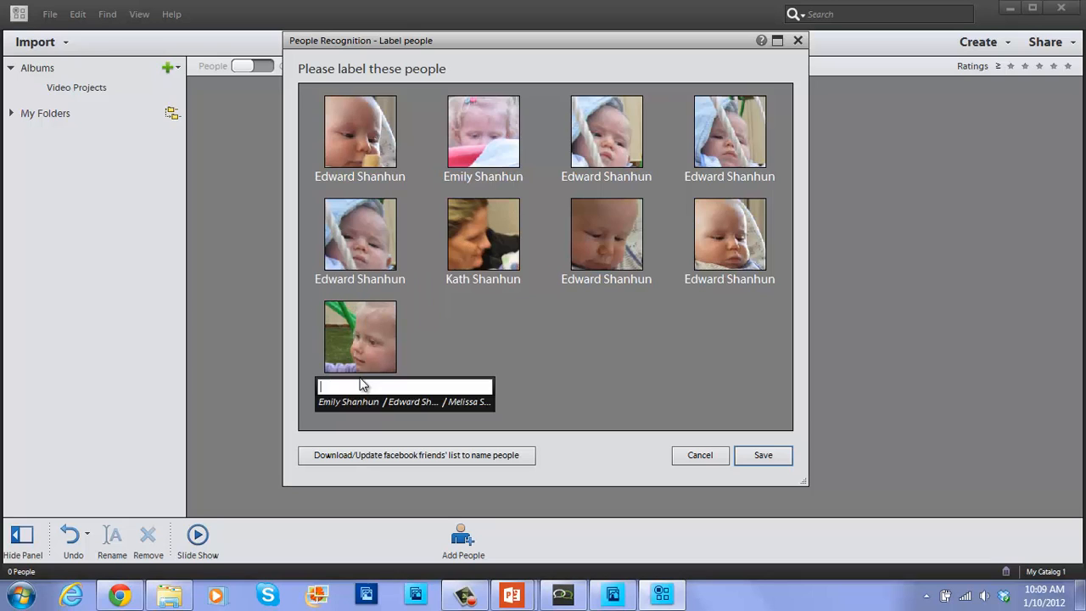
{"action": "type", "text": "Emi"}
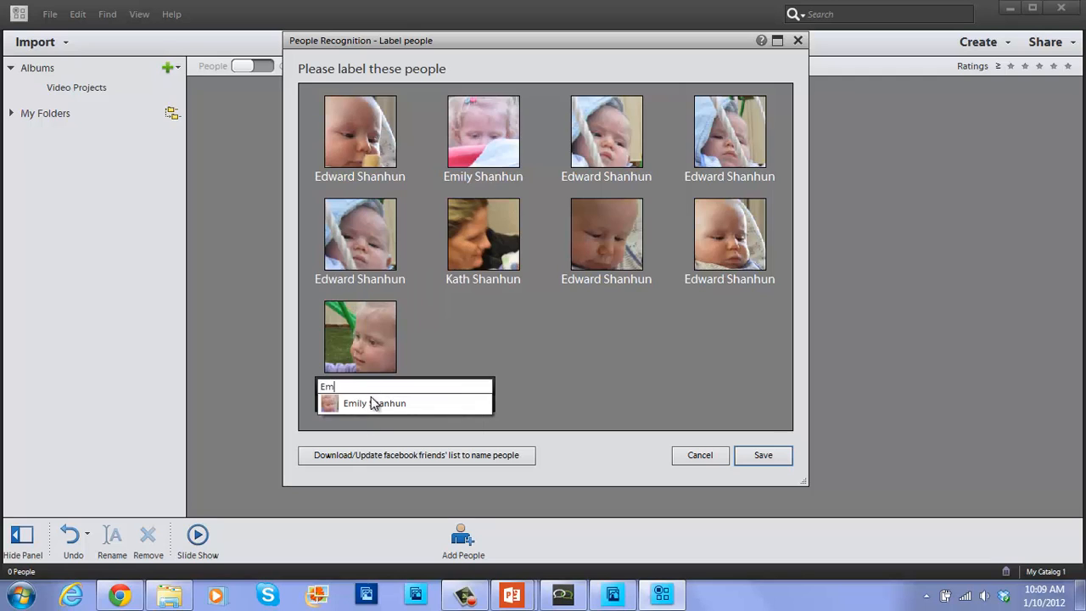
{"action": "left_click", "coordinate": [372, 404]}
{"action": "left_click", "coordinate": [756, 455]}
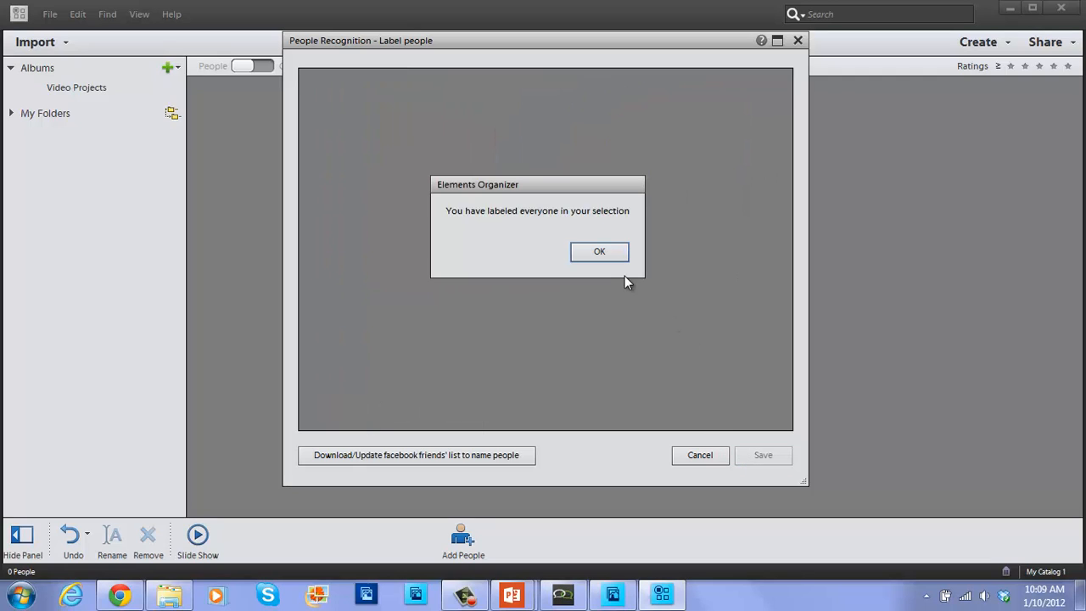
{"action": "left_click", "coordinate": [592, 255]}
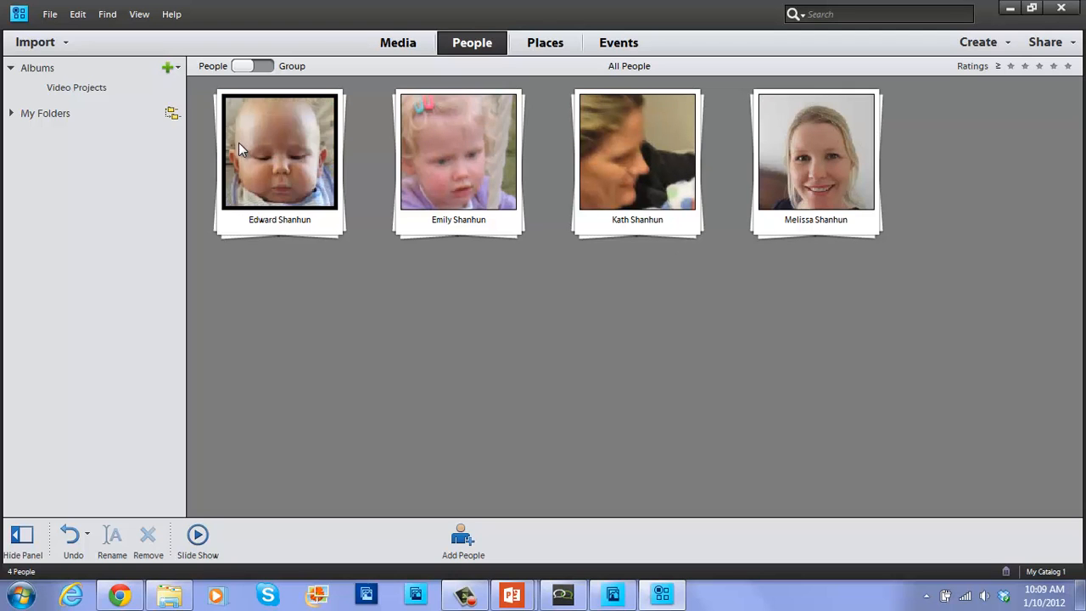
Open the baby's person page showing all 27 photos tagged with him.
{"action": "double_click", "coordinate": [234, 205]}
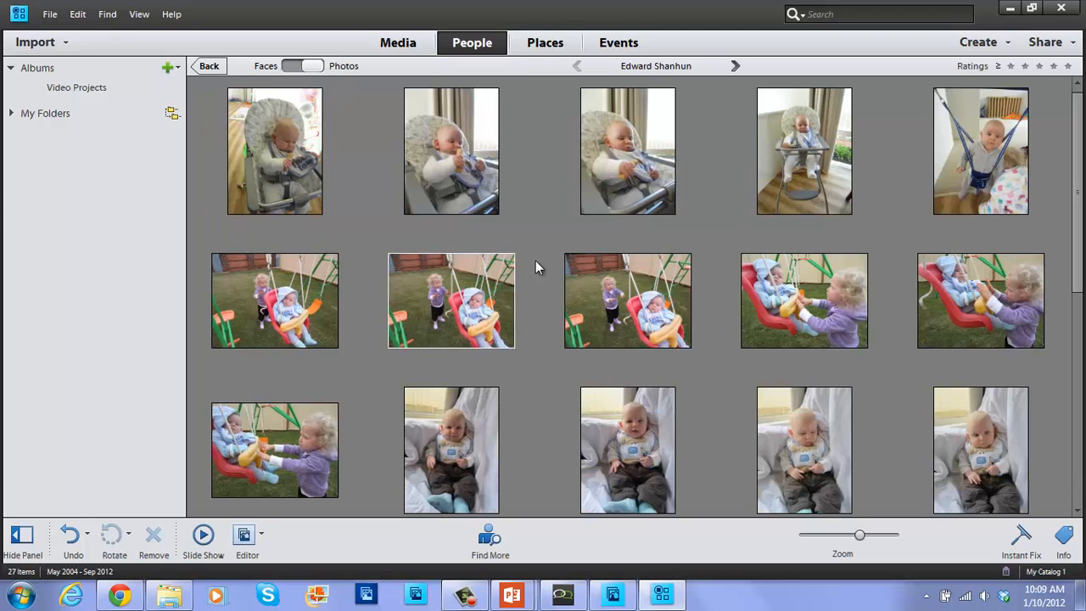
{"action": "left_click_drag", "start_coordinate": [1077, 153], "coordinate": [1055, 98]}
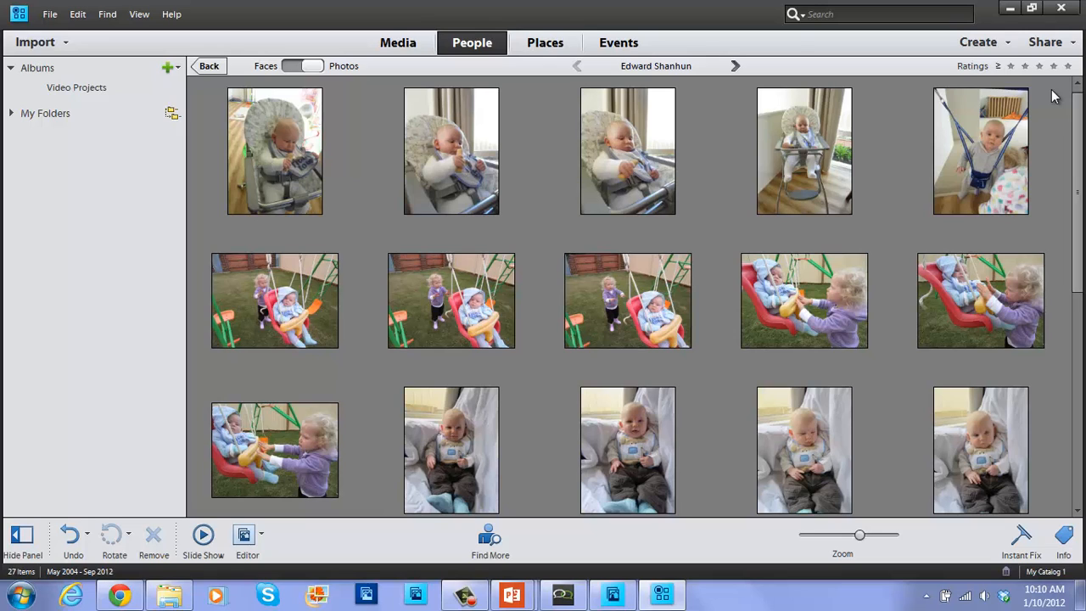
In Places, zoom the map onto the 16 Queensland photos and show only photos within the visible map.
{"action": "left_click", "coordinate": [522, 52]}
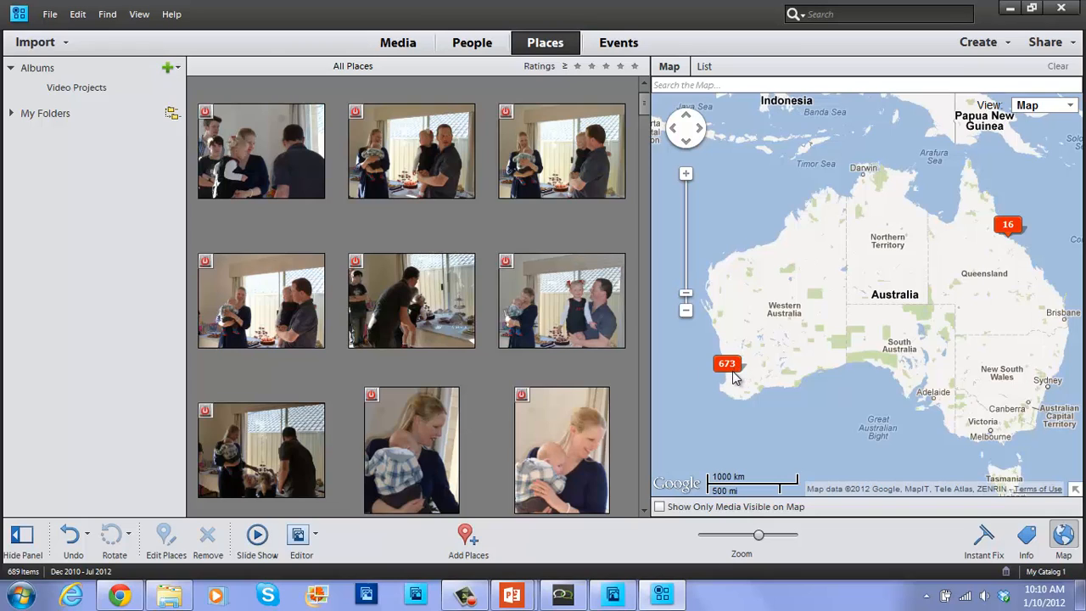
{"action": "left_click", "coordinate": [1008, 227]}
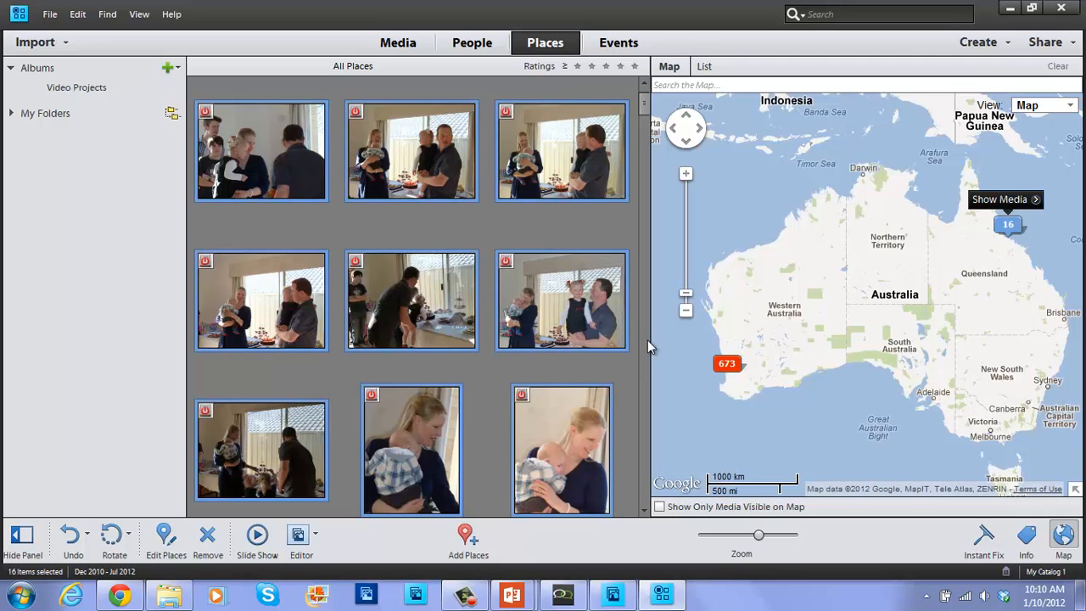
{"action": "left_click", "coordinate": [595, 374]}
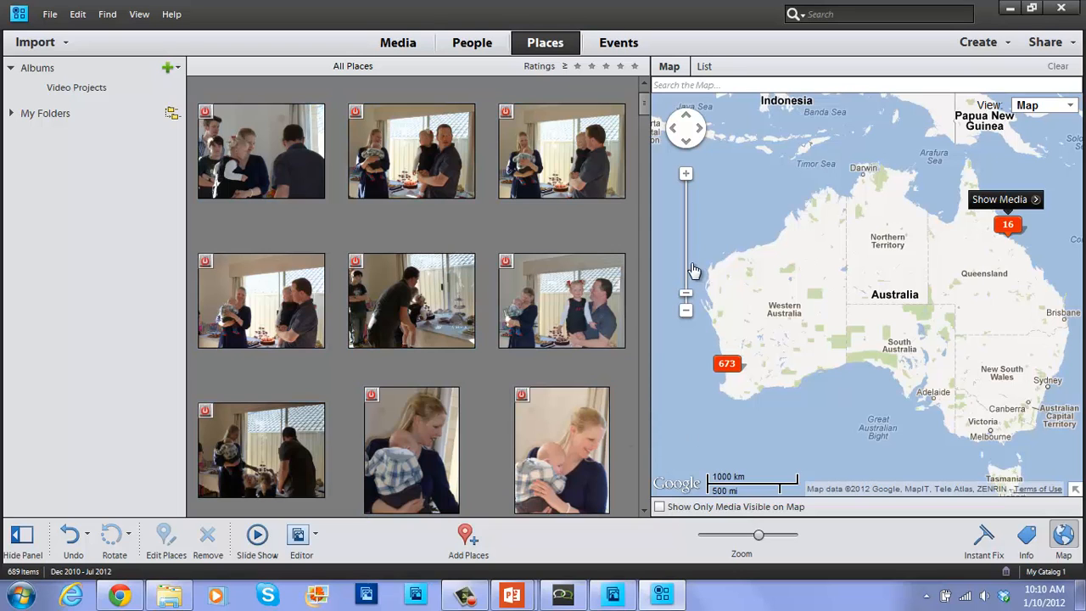
{"action": "left_click", "coordinate": [686, 174]}
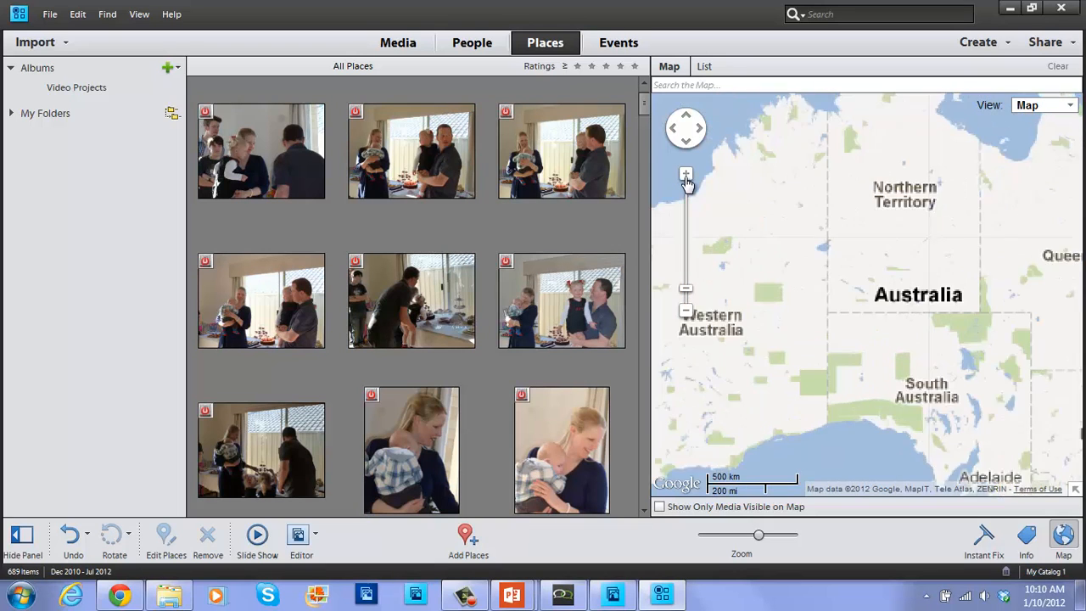
{"action": "left_click", "coordinate": [686, 174]}
{"action": "mouse_move", "coordinate": [1003, 236]}
{"action": "left_mouse_down"}
{"action": "mouse_move", "coordinate": [674, 303]}
{"action": "mouse_move", "coordinate": [508, 319]}
{"action": "left_mouse_up"}
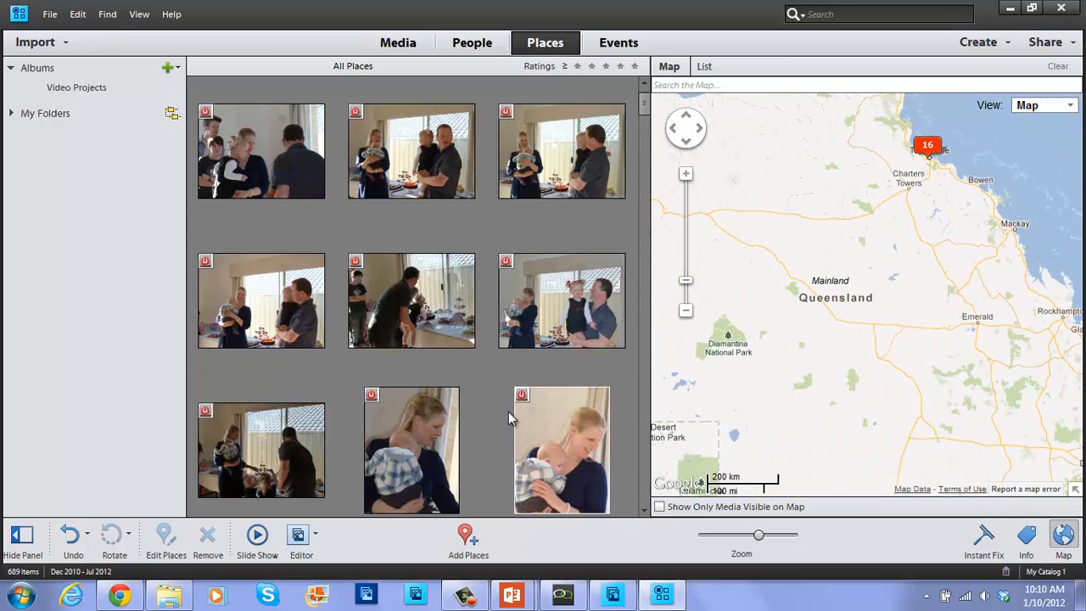
{"action": "left_click", "coordinate": [734, 507]}
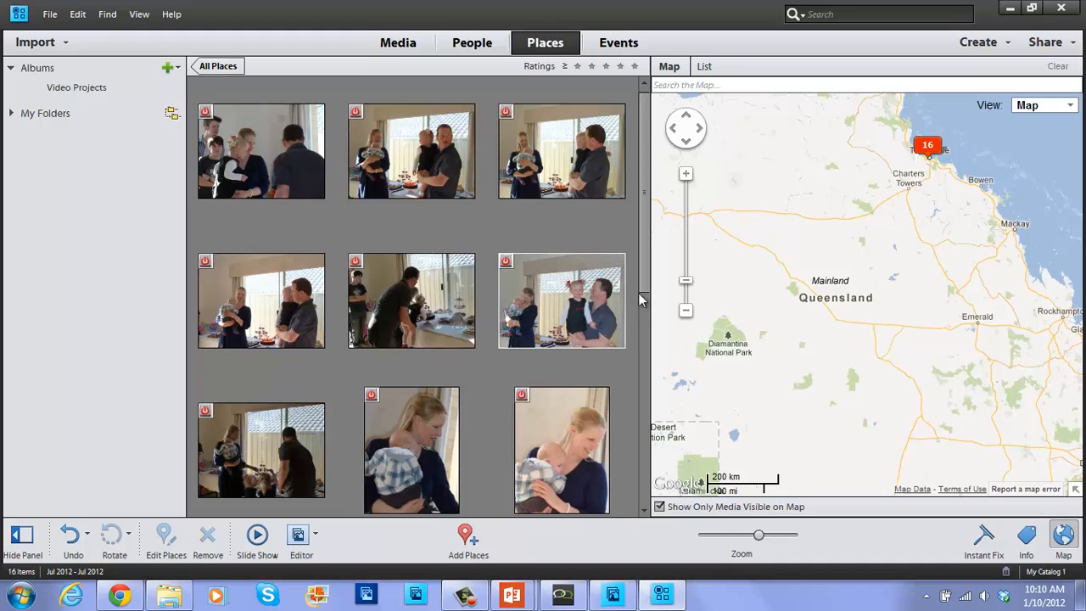
Pan the map west to the 673-photo Perth cluster and select the offline family photo.
{"action": "scroll", "coordinate": [641, 374], "scroll_direction": "down", "scroll_amount": 1}
{"action": "scroll", "coordinate": [637, 466], "scroll_direction": "down", "scroll_amount": 5}
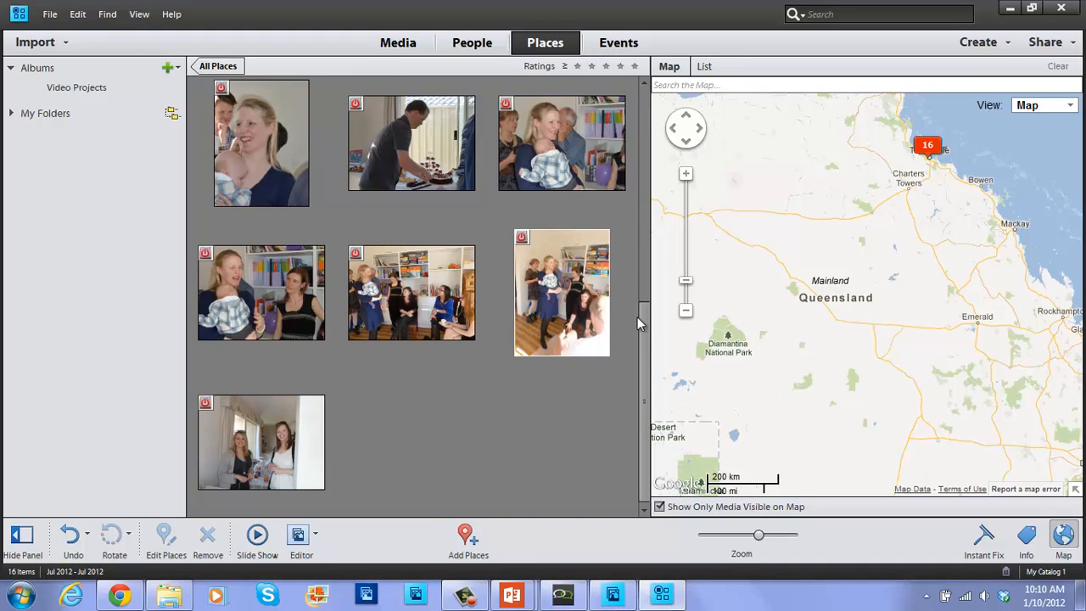
{"action": "left_click_drag", "start_coordinate": [643, 328], "coordinate": [642, 163]}
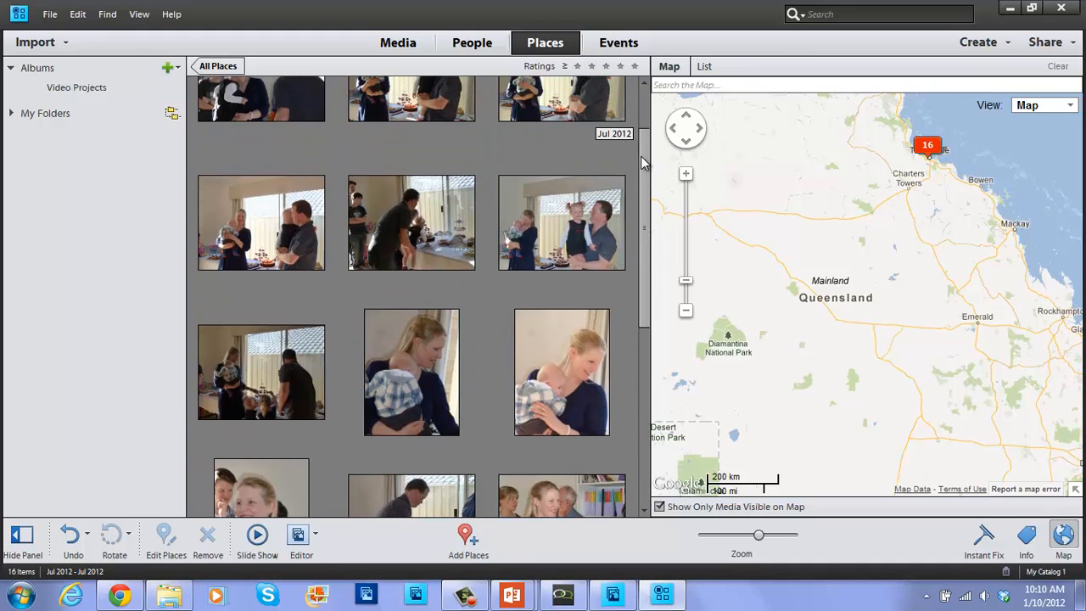
{"action": "left_click_drag", "start_coordinate": [783, 396], "coordinate": [1051, 231]}
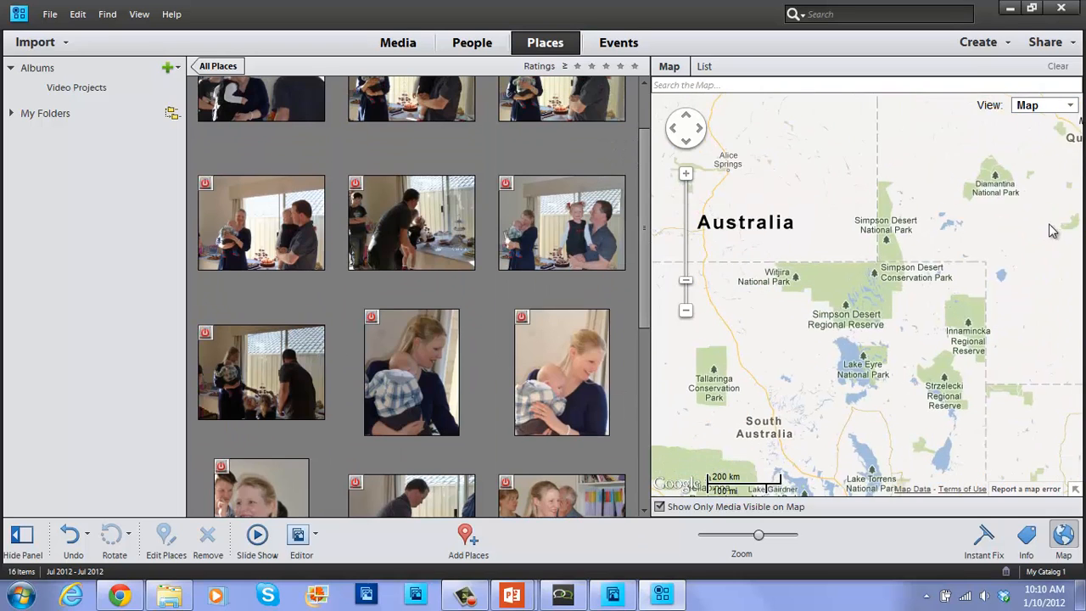
{"action": "left_click_drag", "start_coordinate": [795, 337], "coordinate": [1042, 194]}
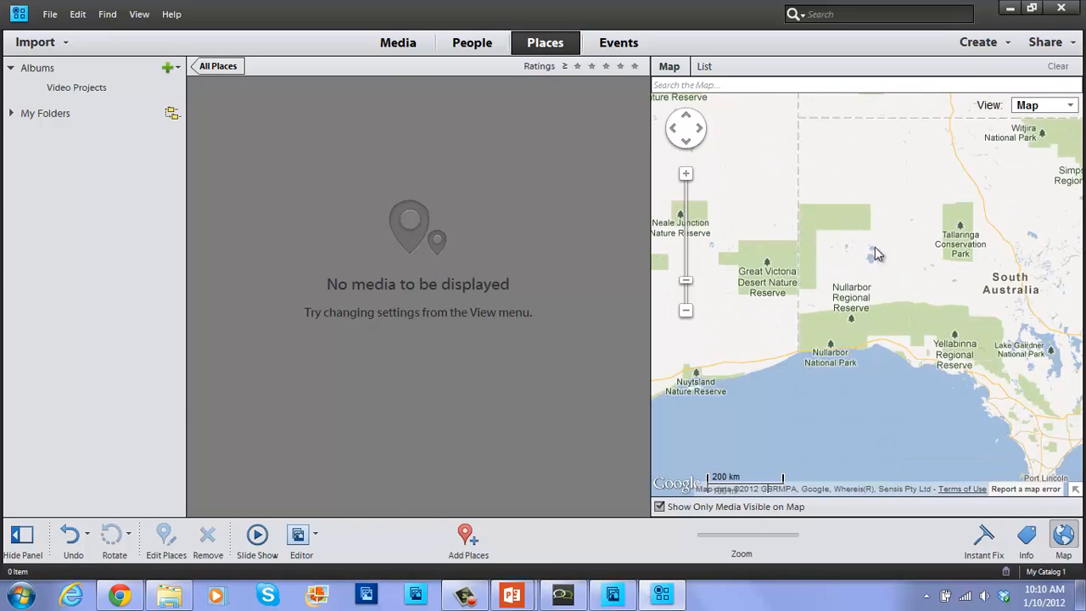
{"action": "left_click_drag", "start_coordinate": [877, 254], "coordinate": [1068, 275]}
{"action": "left_click_drag", "start_coordinate": [752, 310], "coordinate": [1061, 263]}
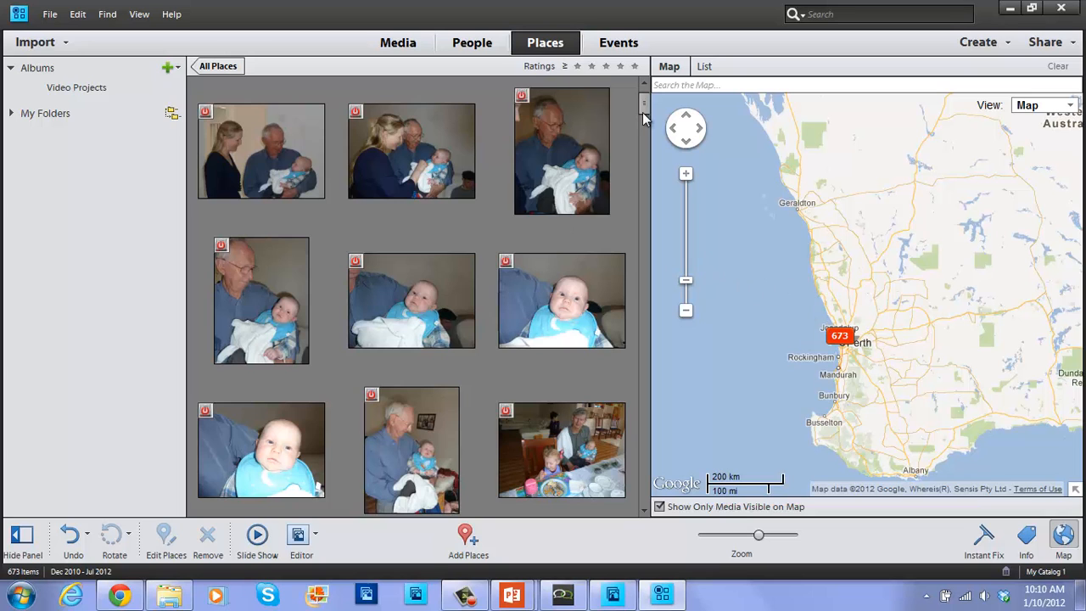
{"action": "left_click_drag", "start_coordinate": [643, 118], "coordinate": [631, 278]}
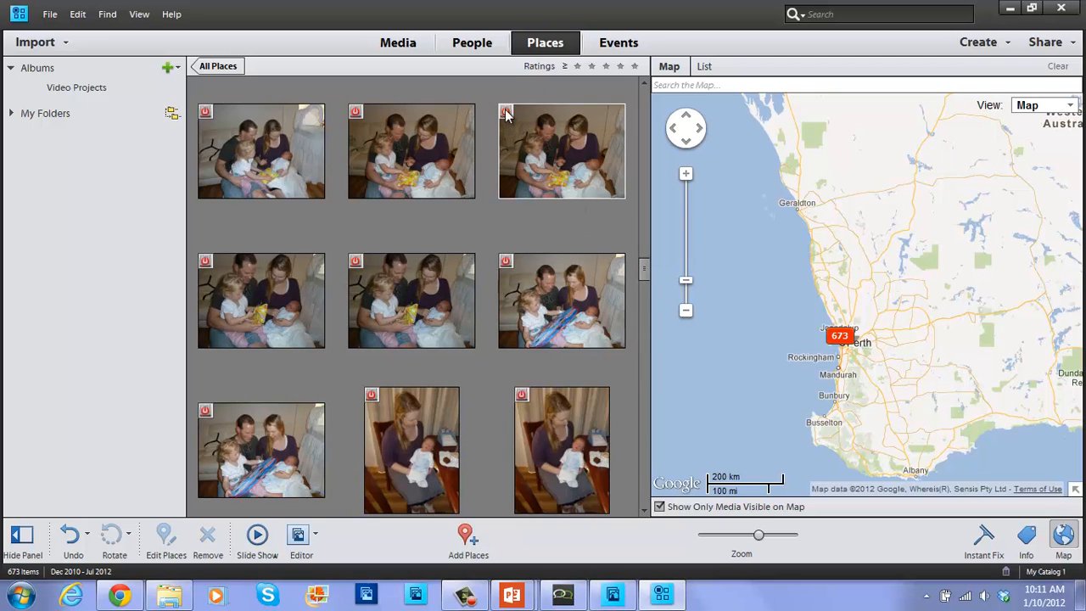
{"action": "mouse_move", "coordinate": [506, 115]}
{"action": "left_click", "coordinate": [520, 126]}
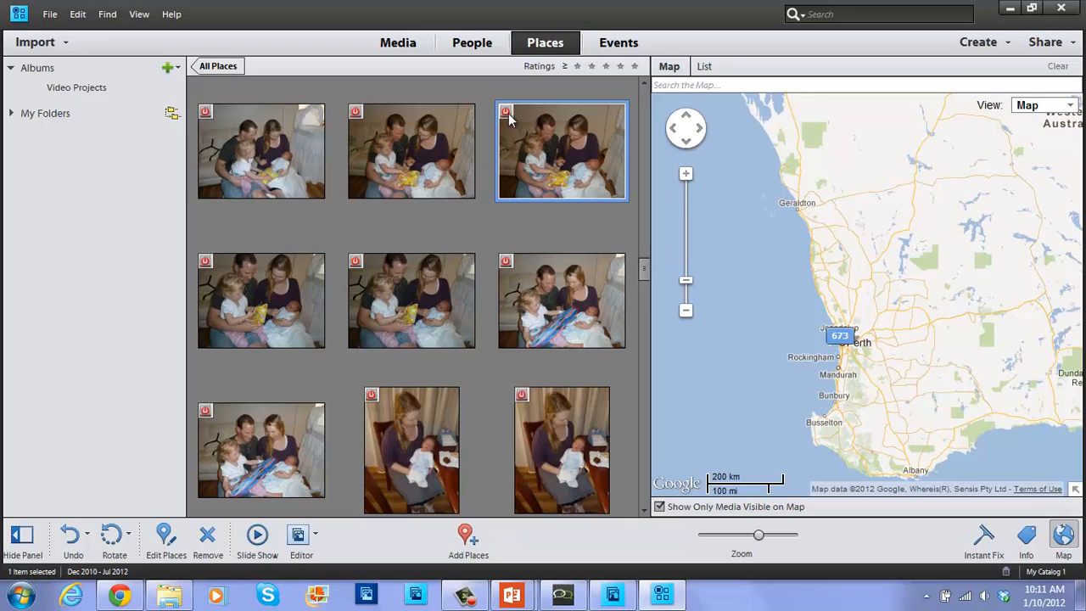
{"action": "mouse_move", "coordinate": [508, 119]}
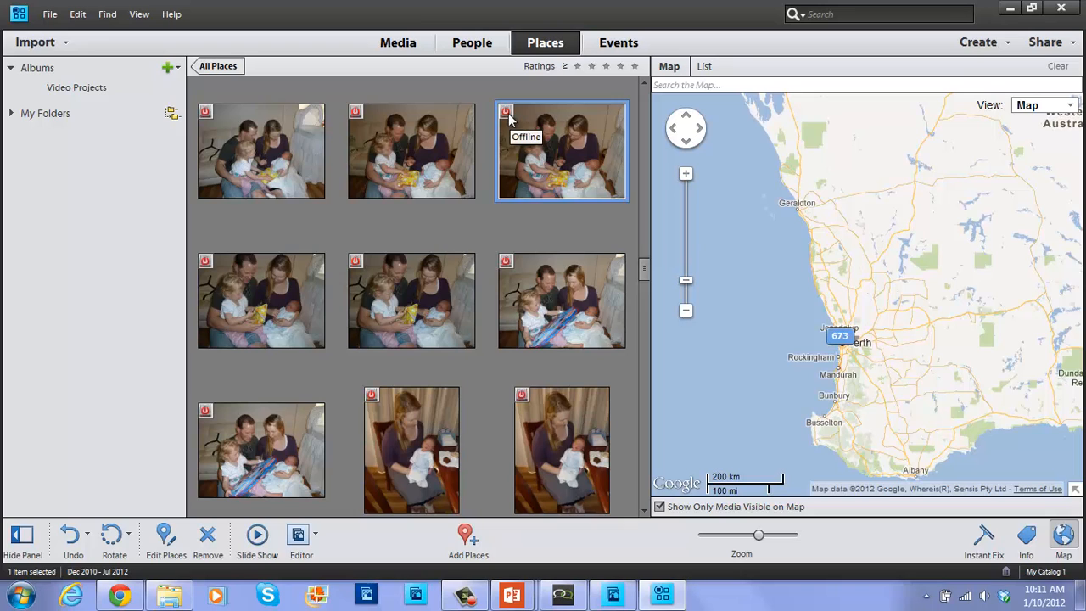
Show Events as Smart Events and select the 20/7/2012 event of 39 items.
{"action": "left_click", "coordinate": [630, 53]}
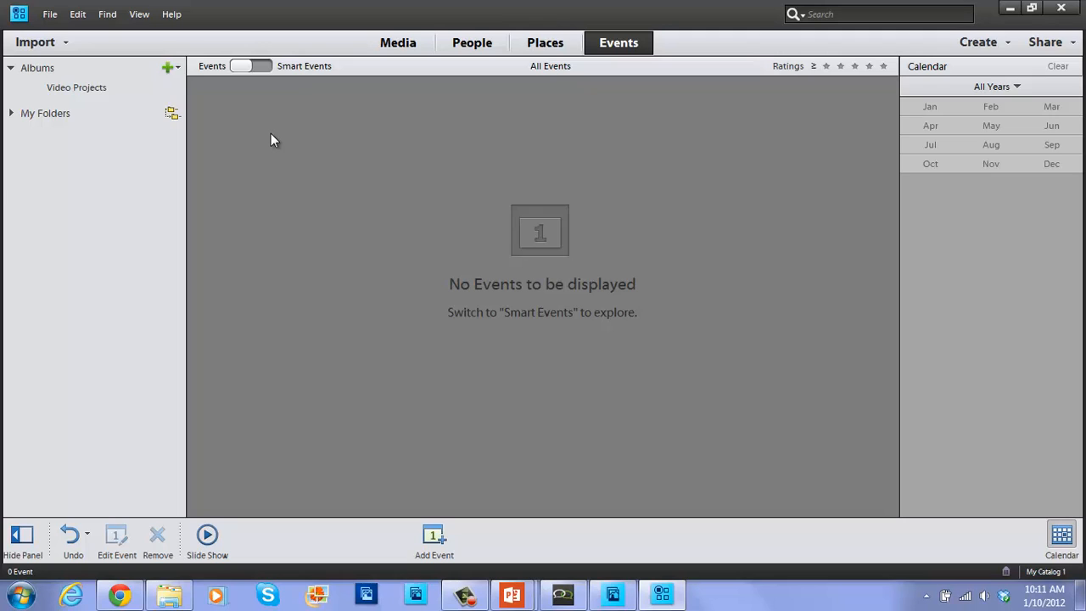
{"action": "left_click", "coordinate": [259, 67]}
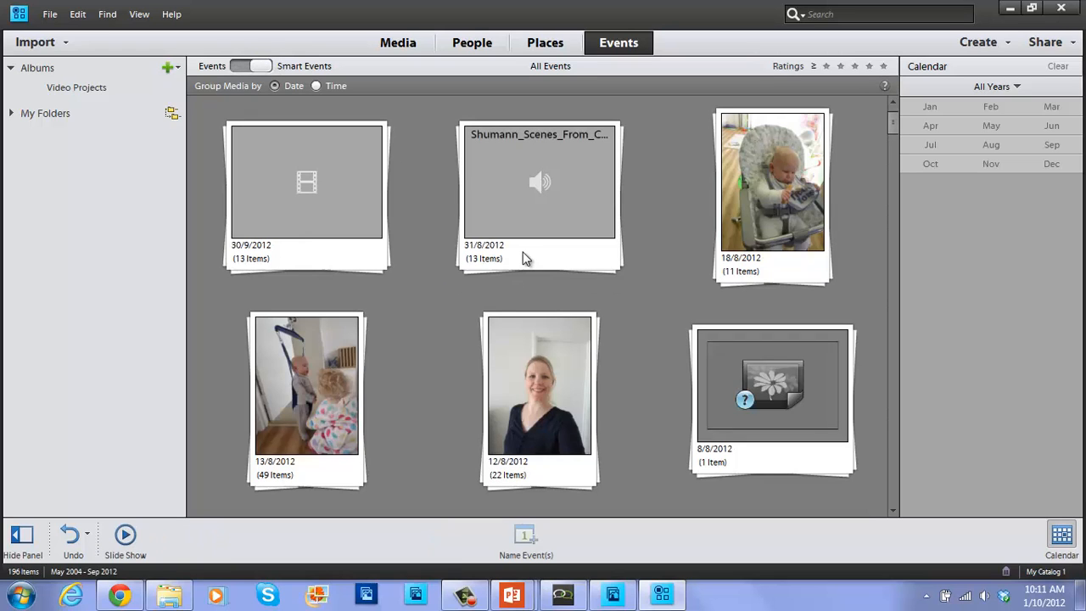
{"action": "left_click_drag", "start_coordinate": [892, 115], "coordinate": [895, 131]}
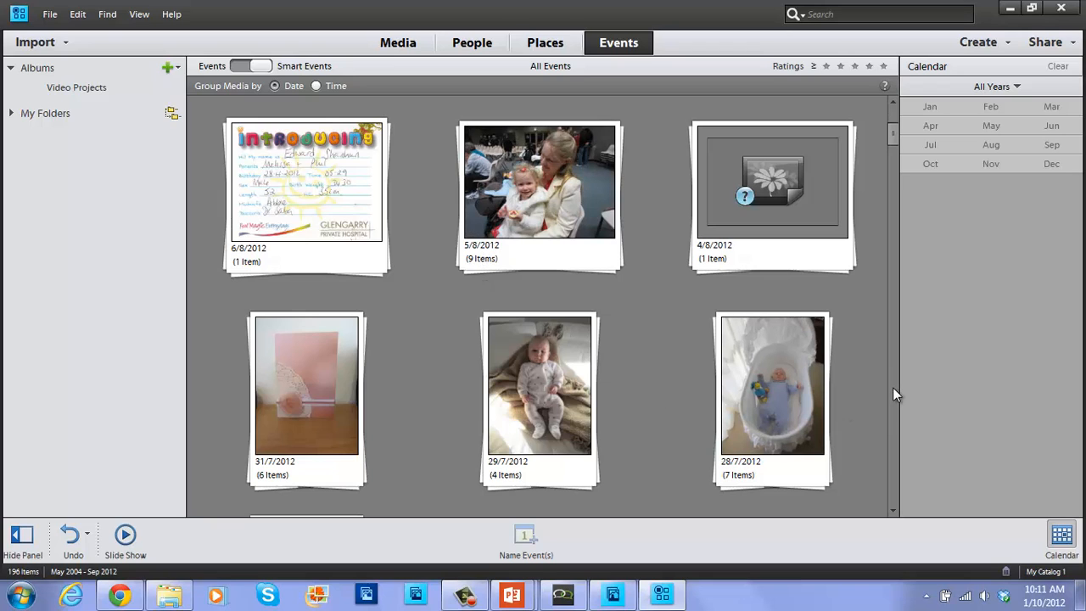
{"action": "scroll", "coordinate": [891, 388], "scroll_direction": "down", "scroll_amount": 5}
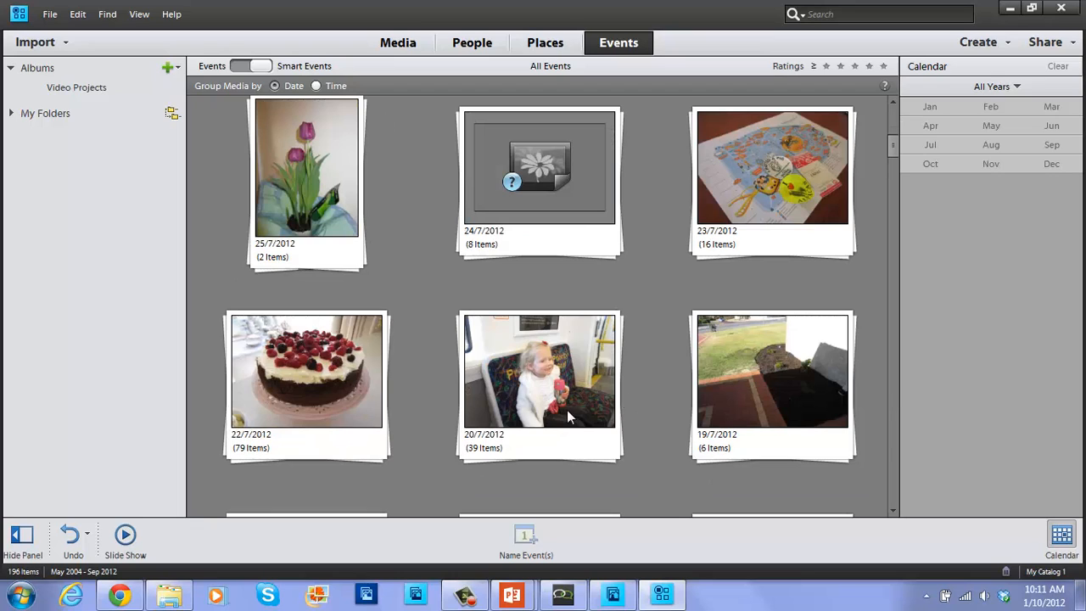
{"action": "left_click", "coordinate": [516, 449]}
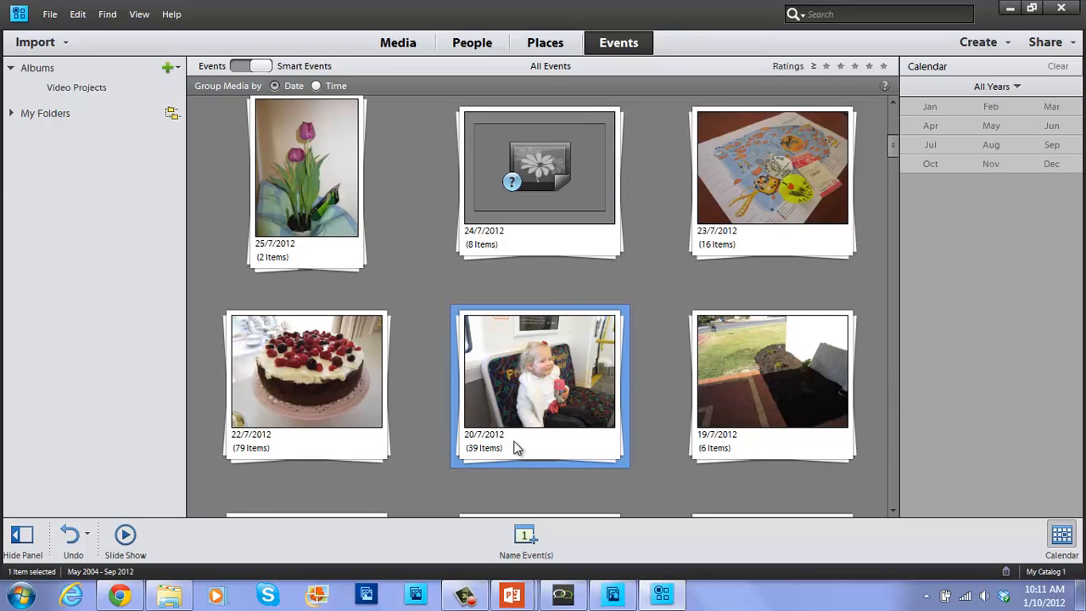
Name the 20/7/2012 event 'Erth Dinosaur Show', described as a train trip into Perth.
{"action": "right_click", "coordinate": [517, 449]}
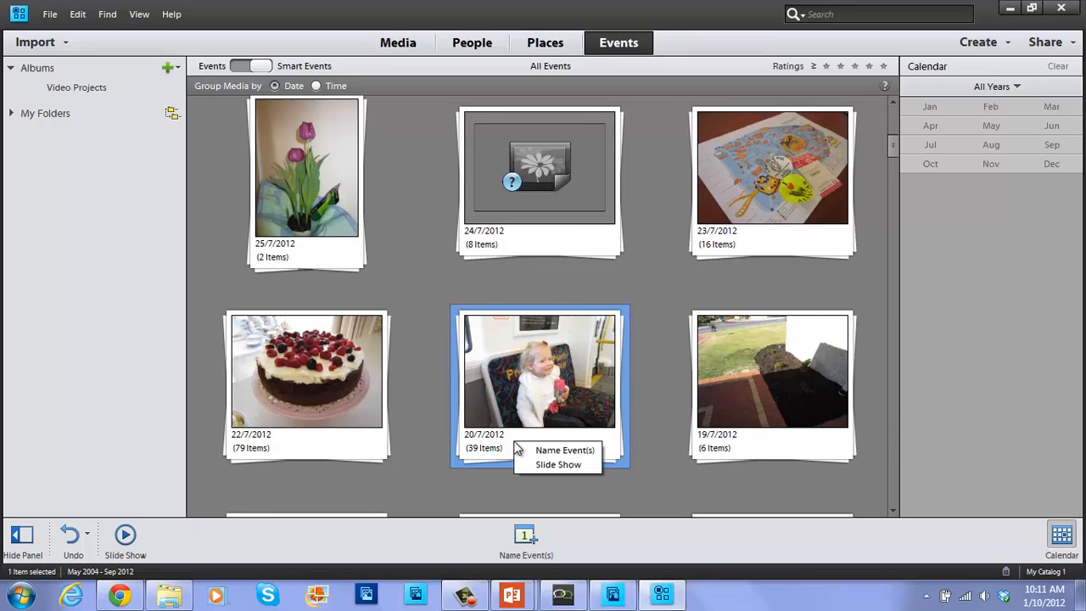
{"action": "left_click", "coordinate": [543, 451]}
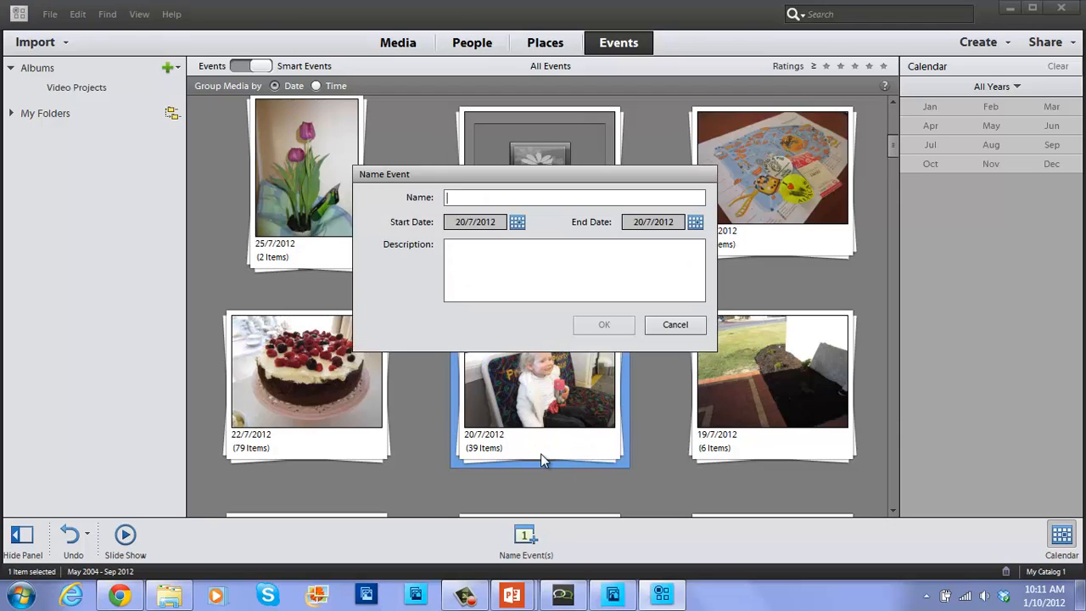
{"action": "type", "text": "Din"}
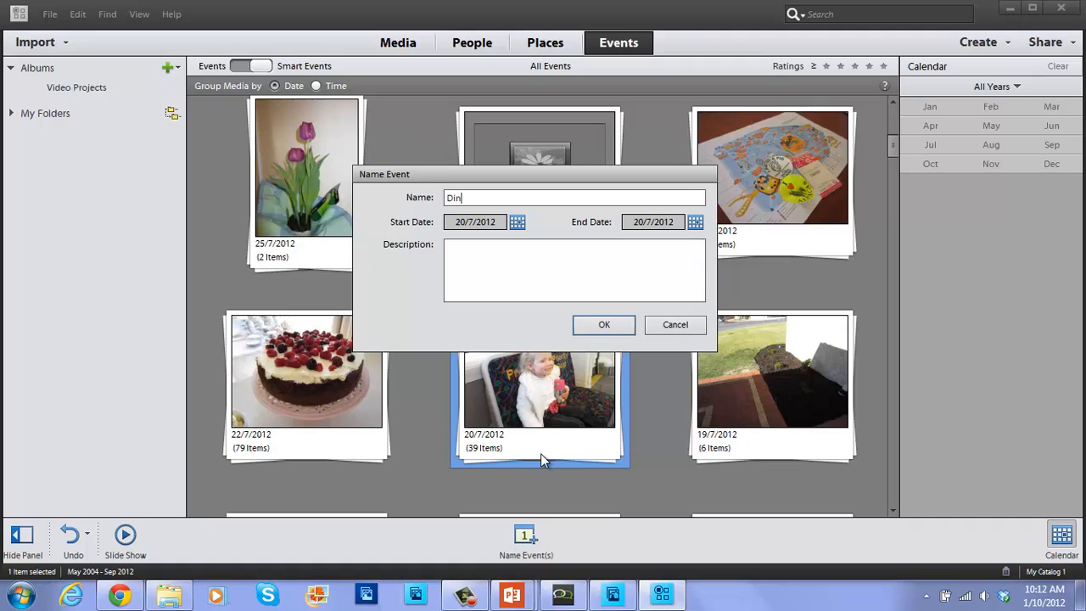
{"action": "type", "text": "osaur Show"}
{"action": "key", "text": "Home"}
{"action": "type", "text": "Erth"}
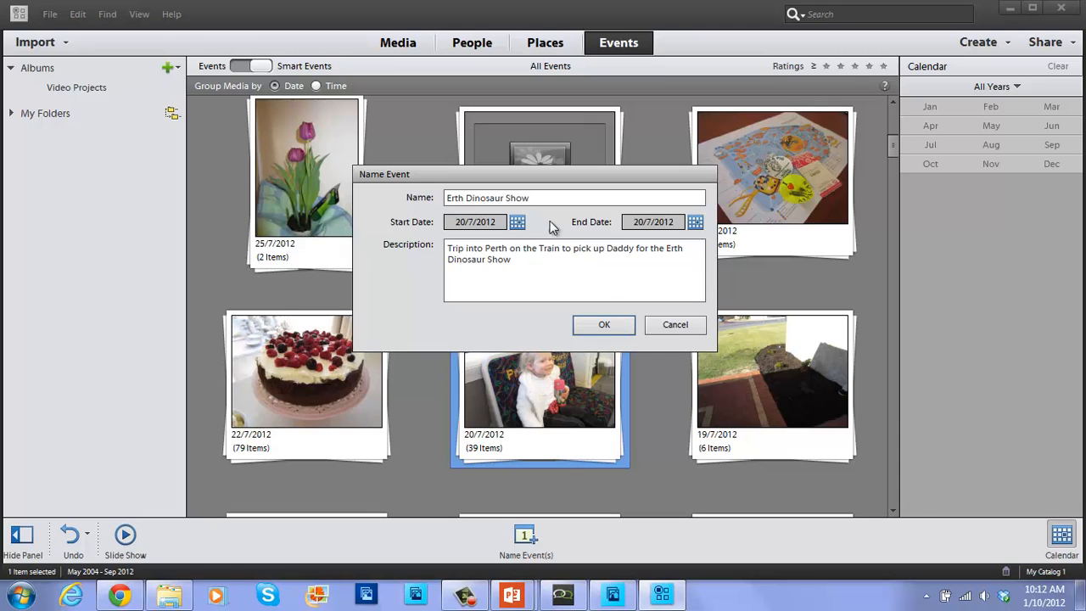
{"action": "left_click", "coordinate": [602, 325]}
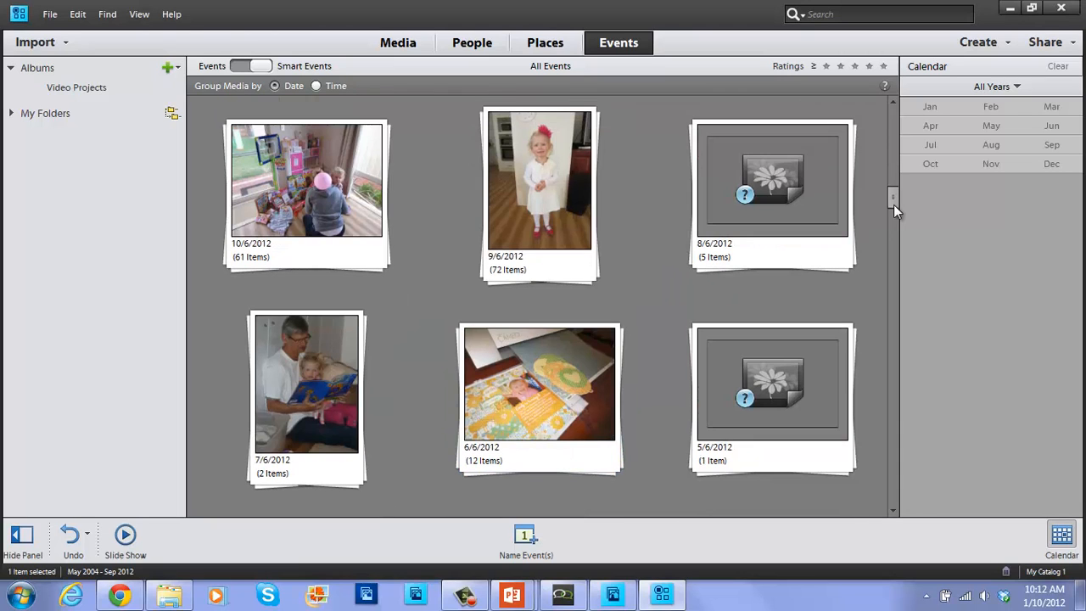
{"action": "left_click_drag", "start_coordinate": [893, 203], "coordinate": [894, 89]}
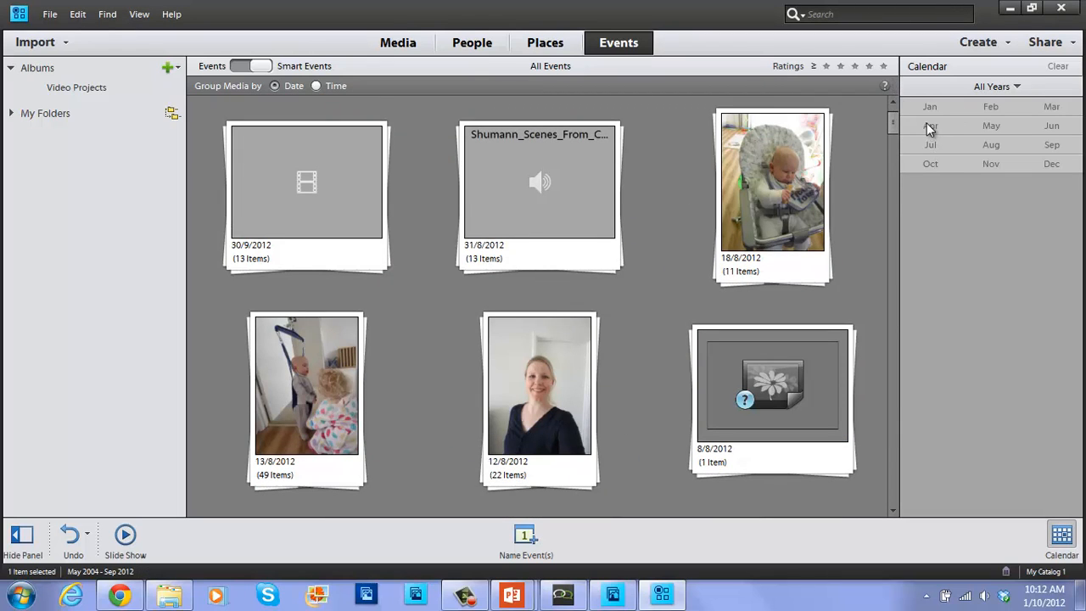
{"action": "left_click", "coordinate": [895, 154]}
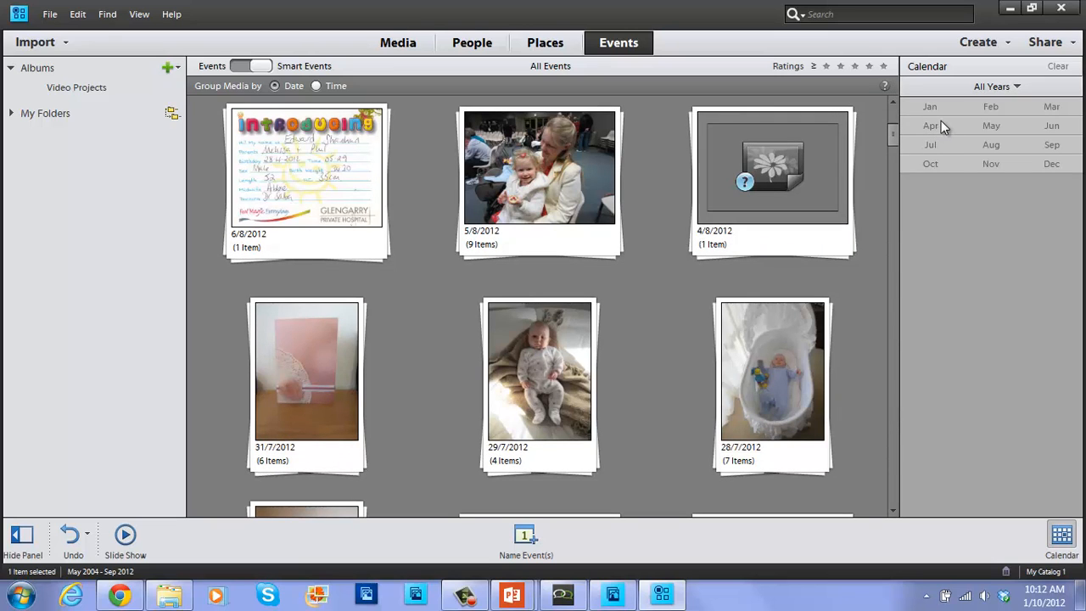
{"action": "left_click_drag", "start_coordinate": [895, 141], "coordinate": [904, 218]}
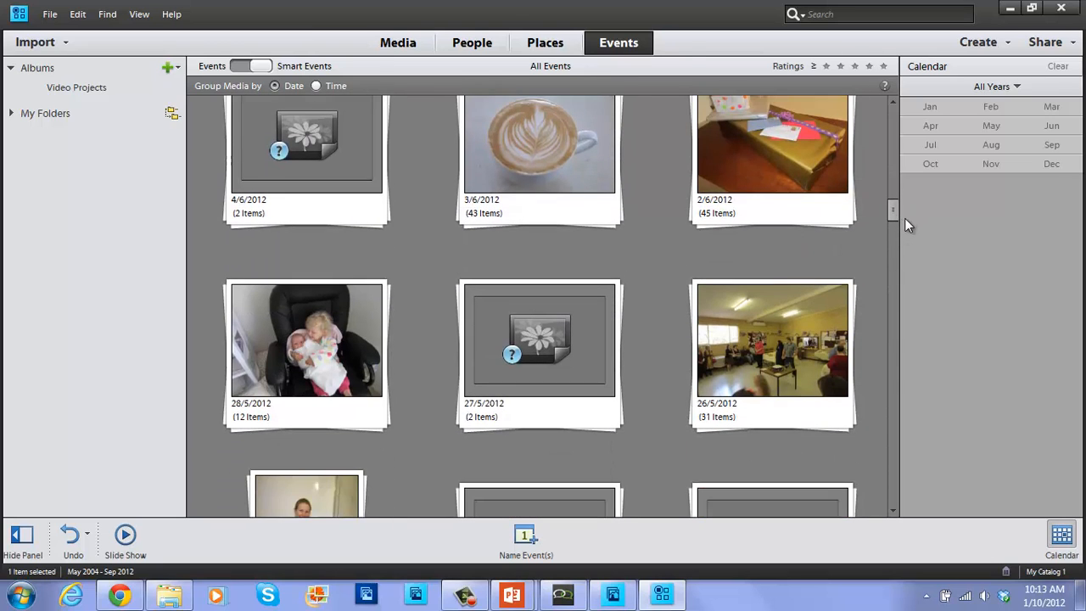
Name the 26/5/2012 event with the couple's engagement title, then return to the top of the events grid.
{"action": "right_click", "coordinate": [749, 411]}
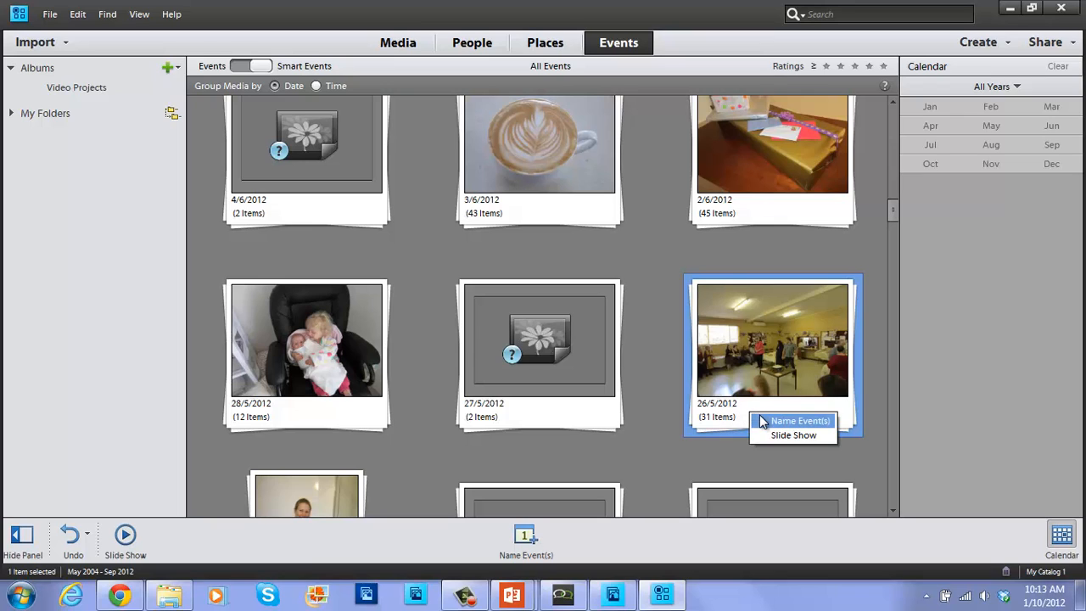
{"action": "left_click", "coordinate": [762, 420]}
{"action": "type", "text": "Ken"}
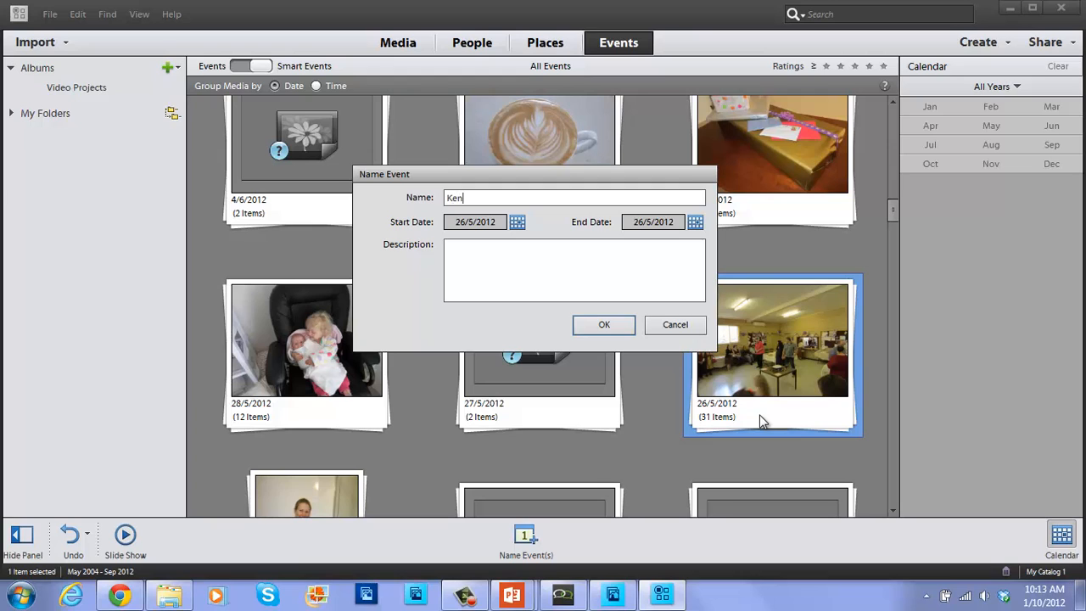
{"action": "type", "text": "en and Travis Engagement"}
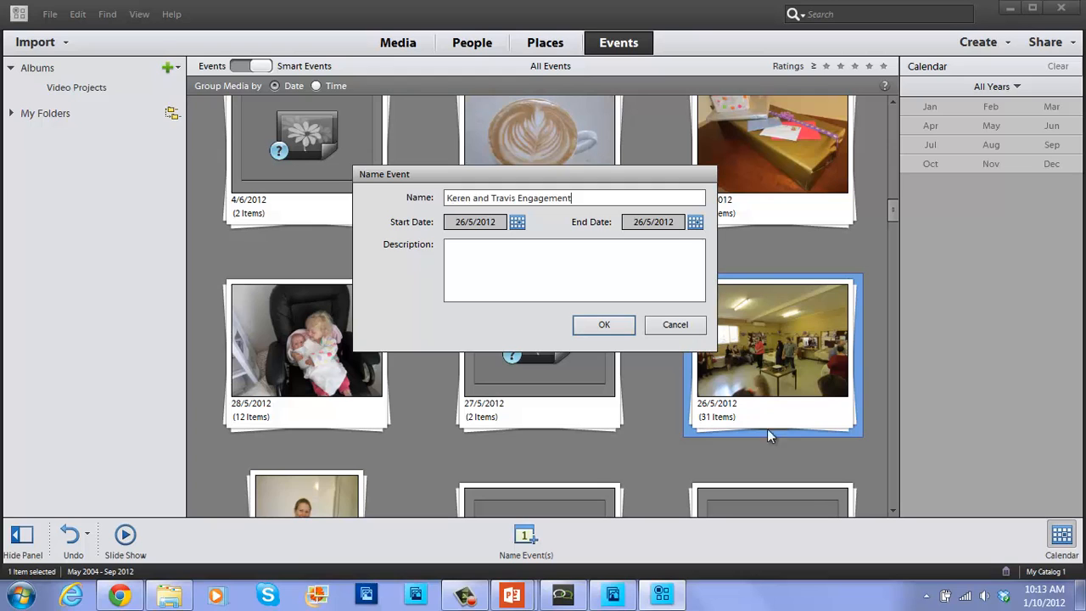
{"action": "left_click", "coordinate": [617, 325]}
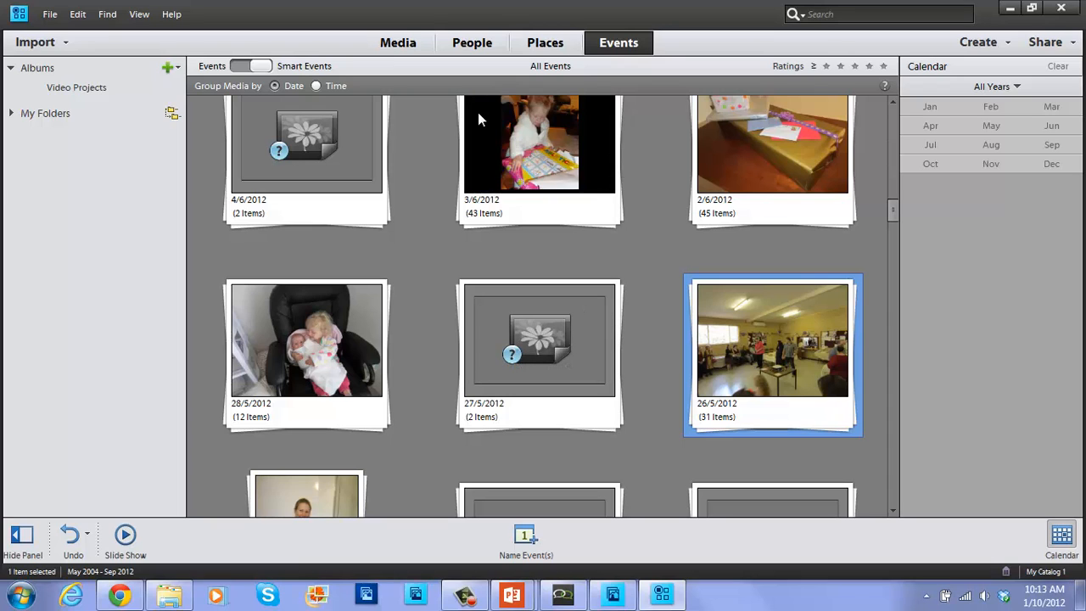
{"action": "left_click", "coordinate": [759, 198]}
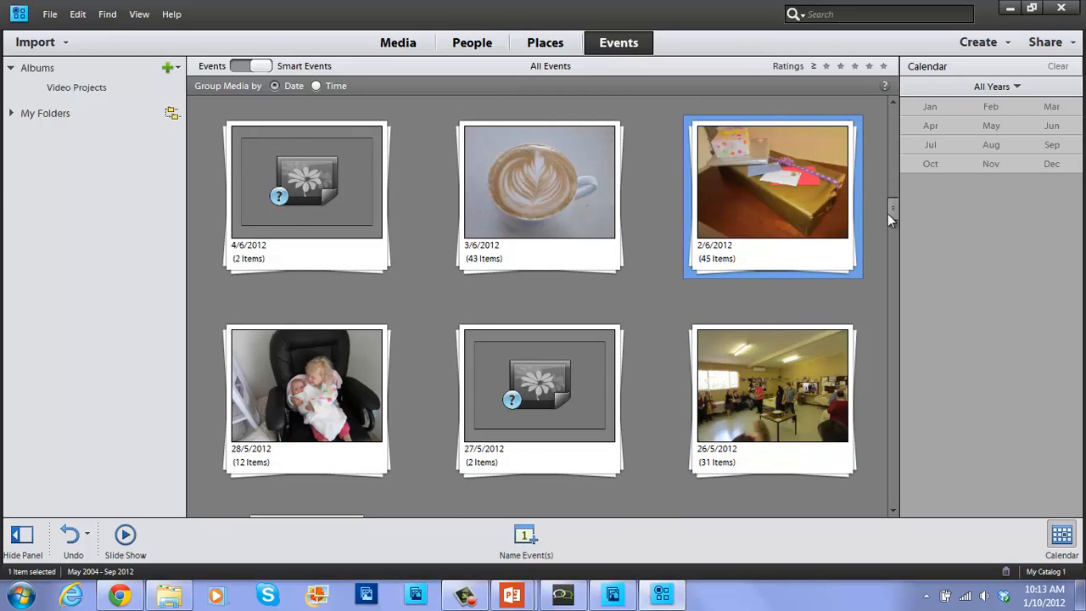
{"action": "left_click_drag", "start_coordinate": [896, 211], "coordinate": [905, 111]}
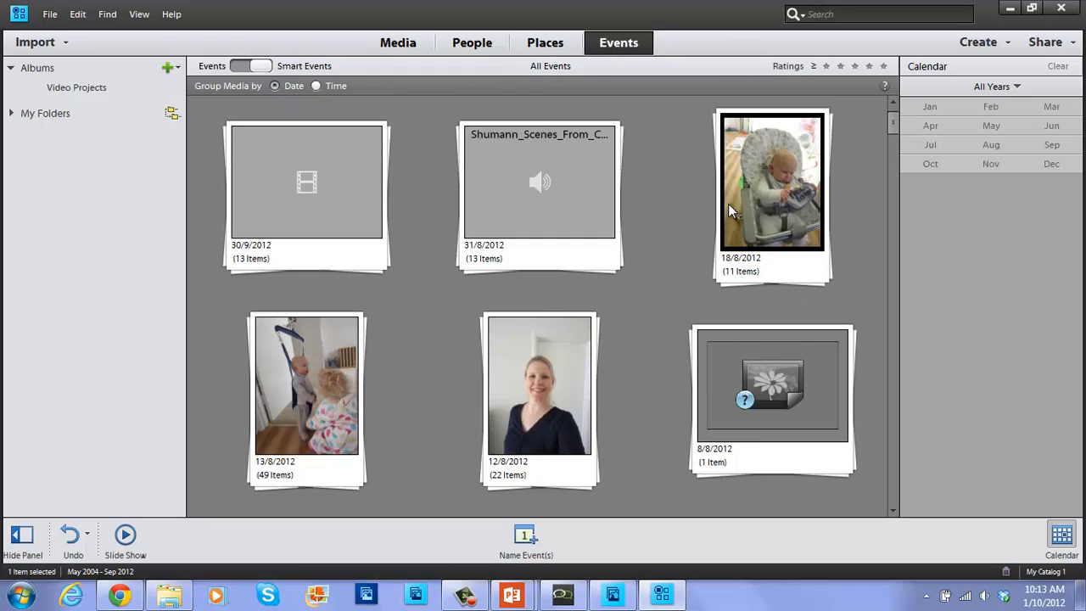
Cycle through the Places, People and Events views, finishing on All Media showing 2372 items.
{"action": "left_click", "coordinate": [556, 58]}
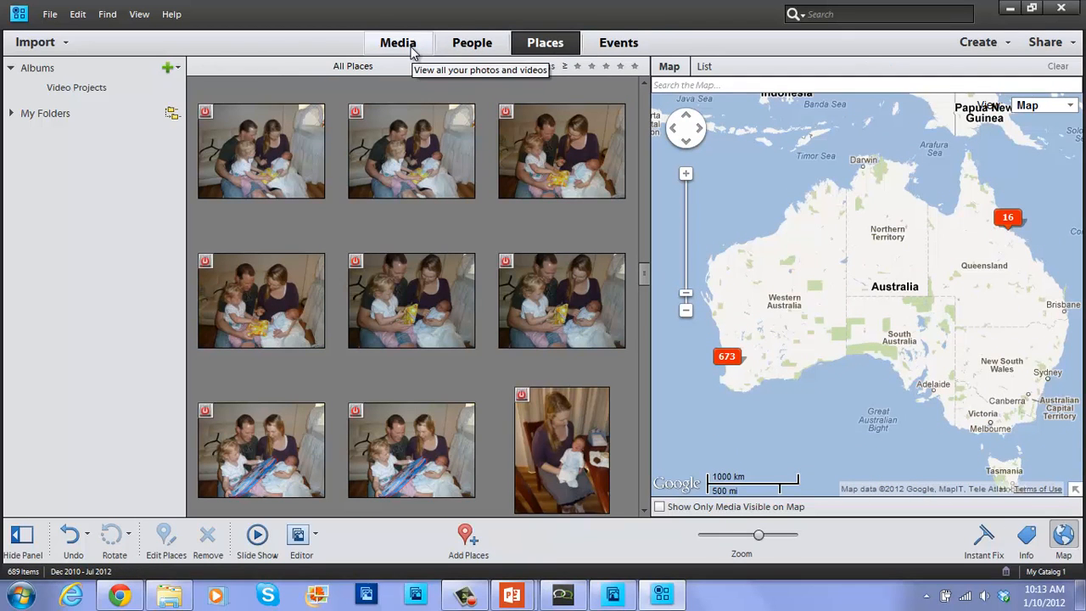
{"action": "left_click", "coordinate": [478, 38]}
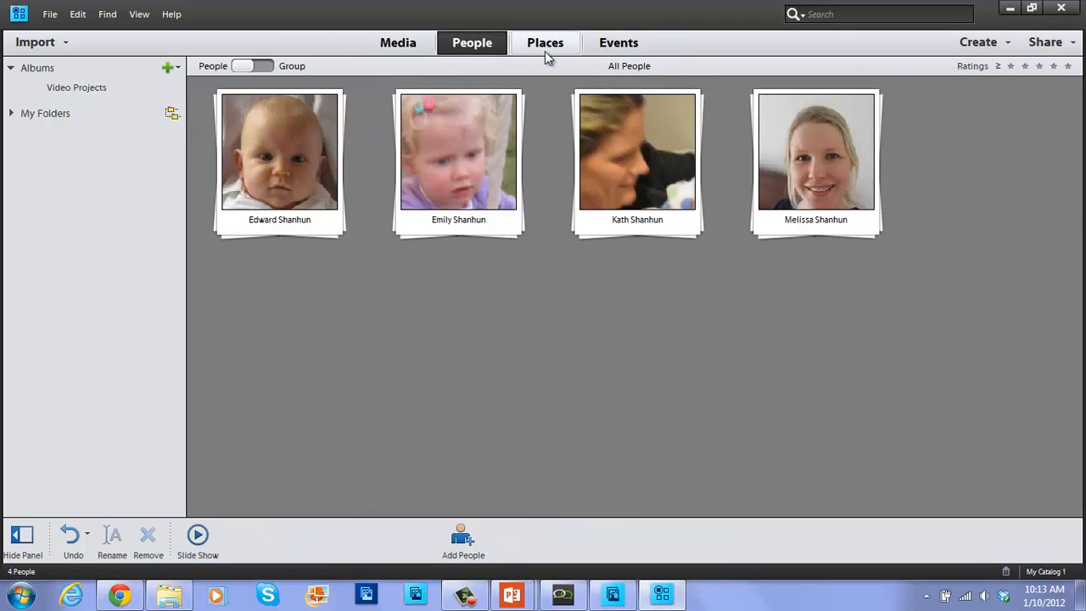
{"action": "left_click", "coordinate": [548, 47]}
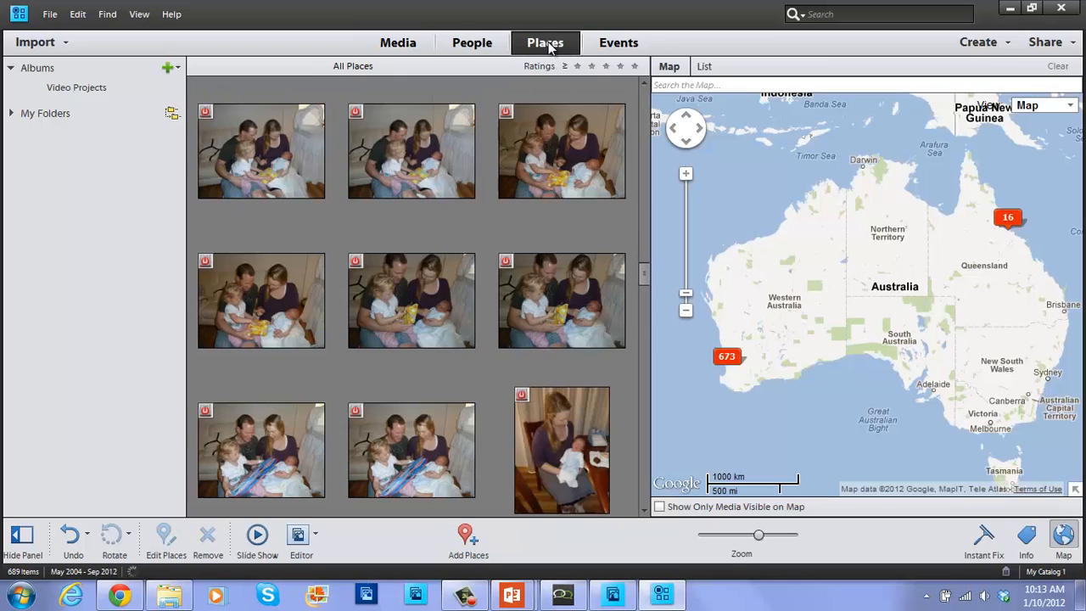
{"action": "left_click", "coordinate": [628, 49]}
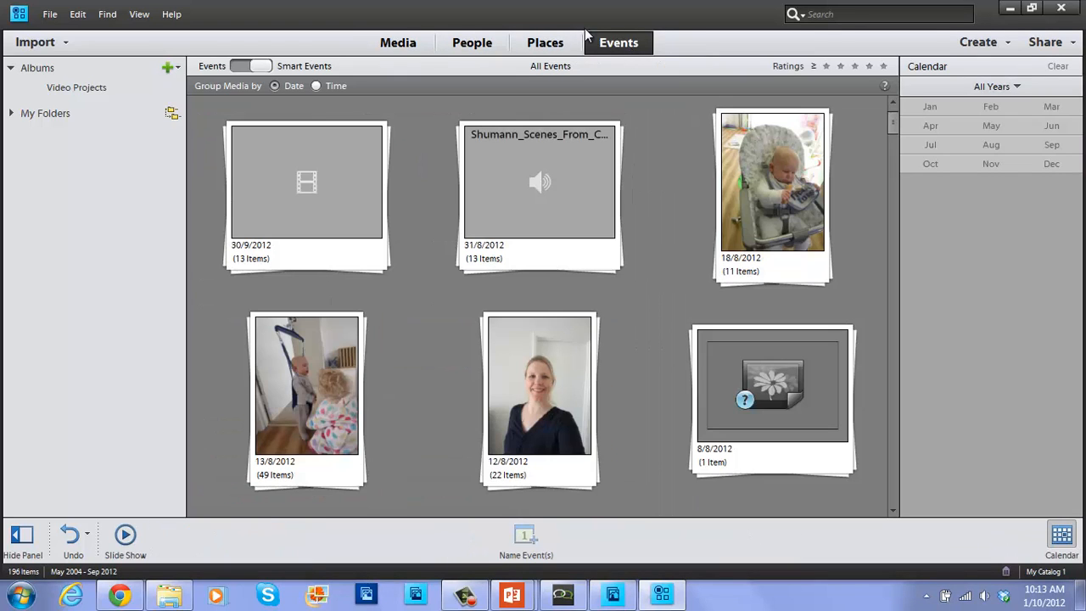
{"action": "left_click", "coordinate": [406, 40]}
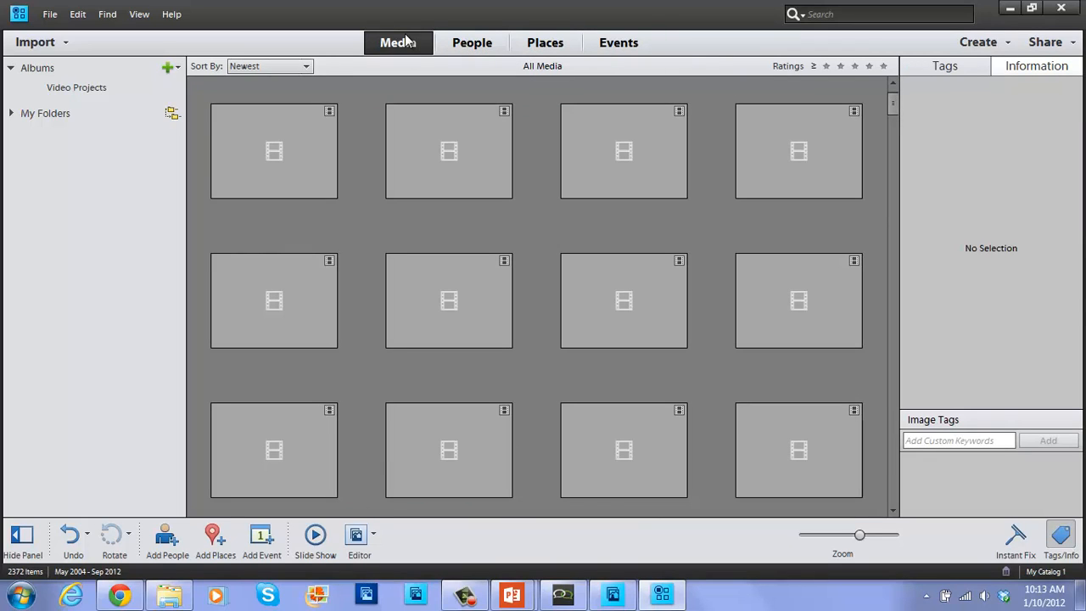